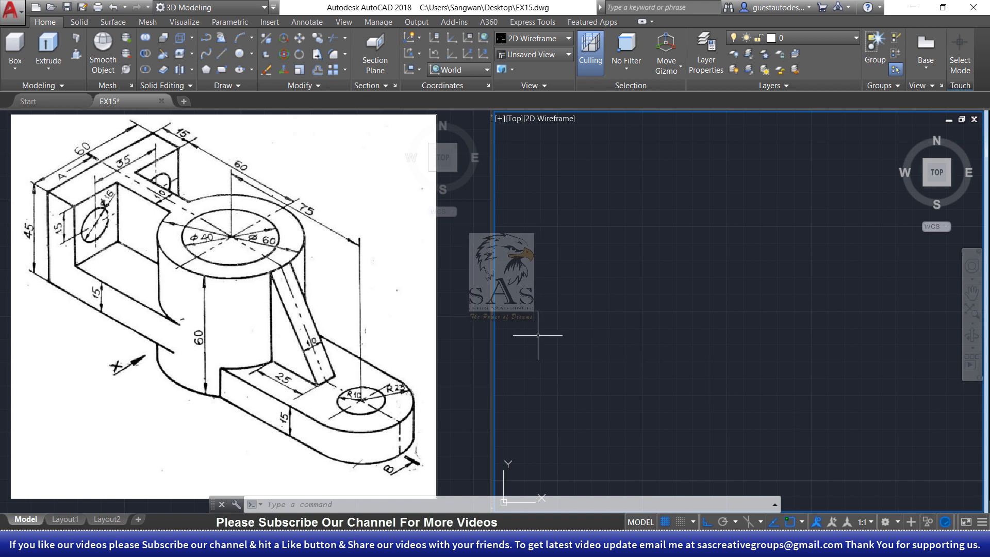
pyautogui.click(462, 339)
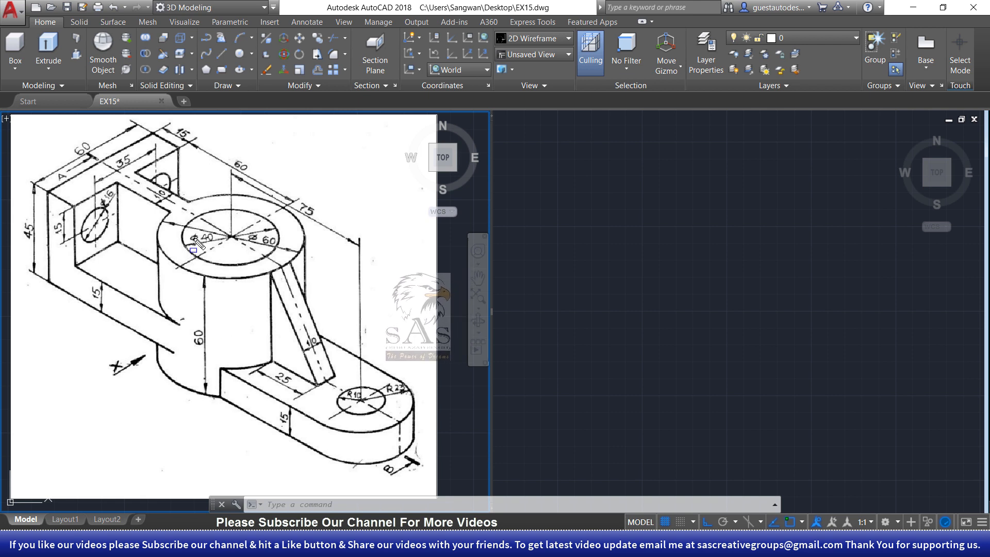
pyautogui.click(320, 435)
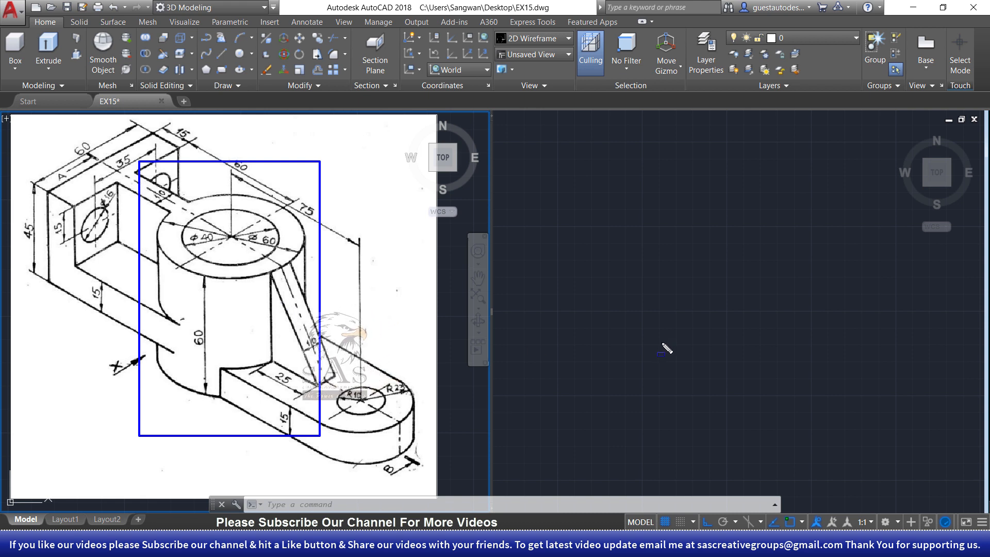
pyautogui.click(668, 364)
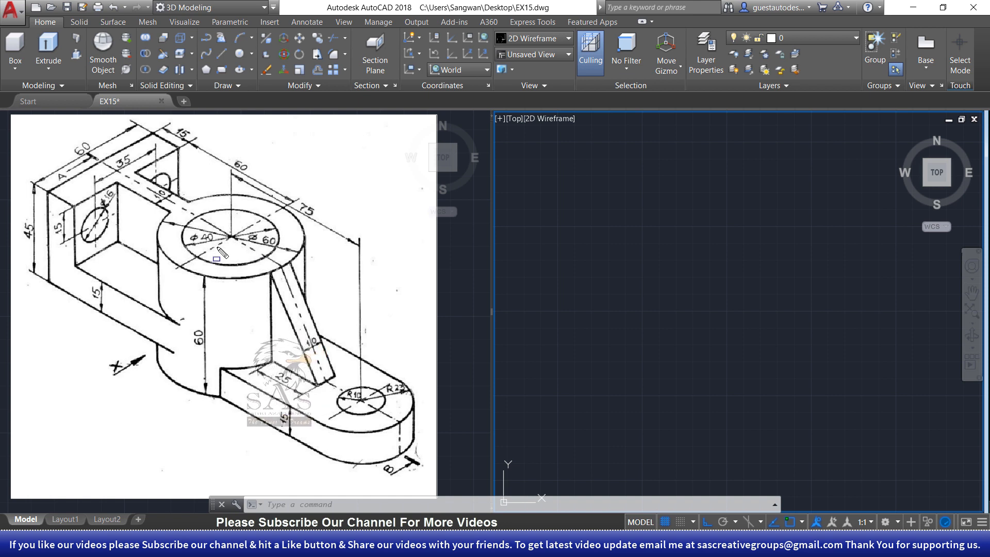
pyautogui.moveTo(184, 226)
pyautogui.mouseDown()
pyautogui.moveTo(229, 271)
pyautogui.moveTo(221, 255)
pyautogui.mouseUp()
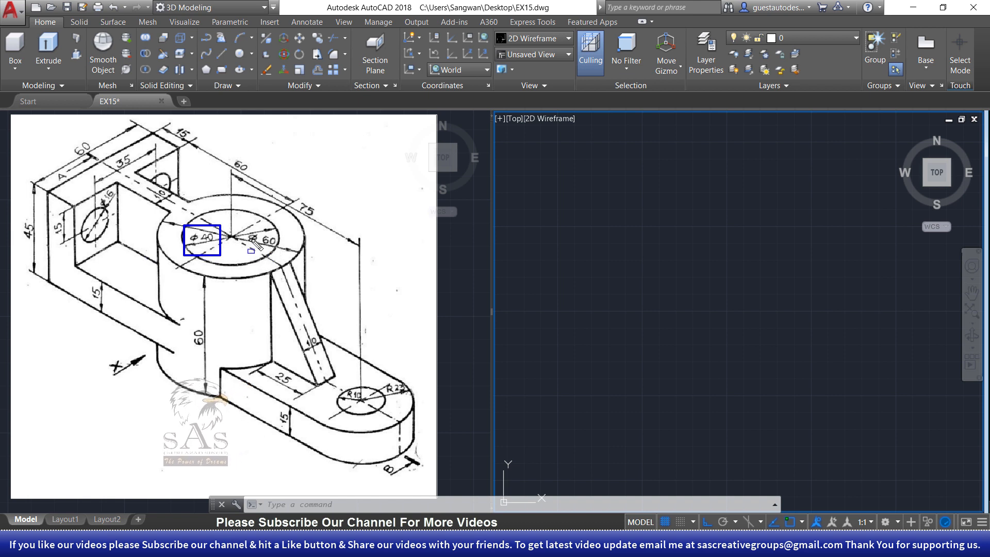
pyautogui.moveTo(245, 221); pyautogui.dragTo(280, 263)
pyautogui.press('Escape')
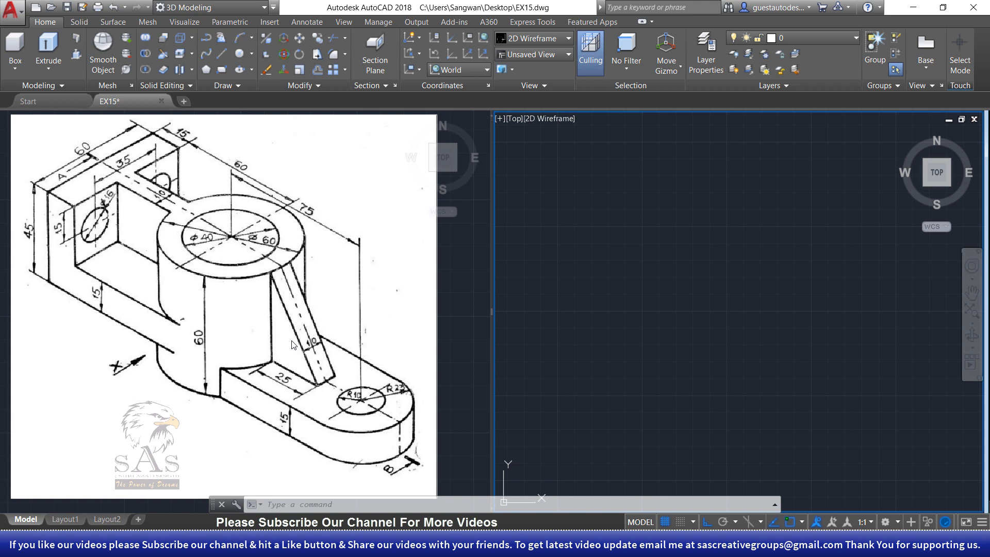
# Draw a circle with a diameter of 40 in the empty top-view viewport as the cylinder's bore
pyautogui.click(240, 54)
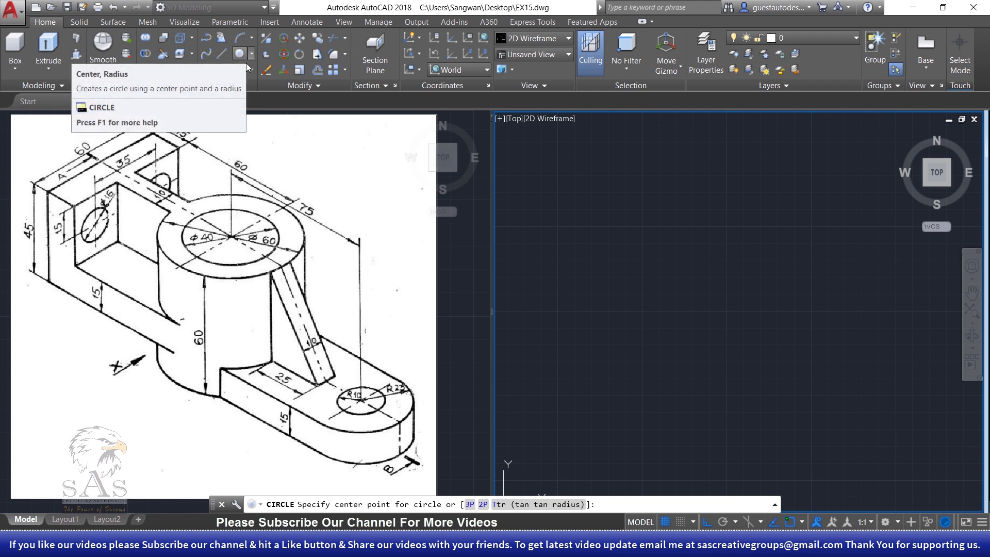
pyautogui.click(704, 348)
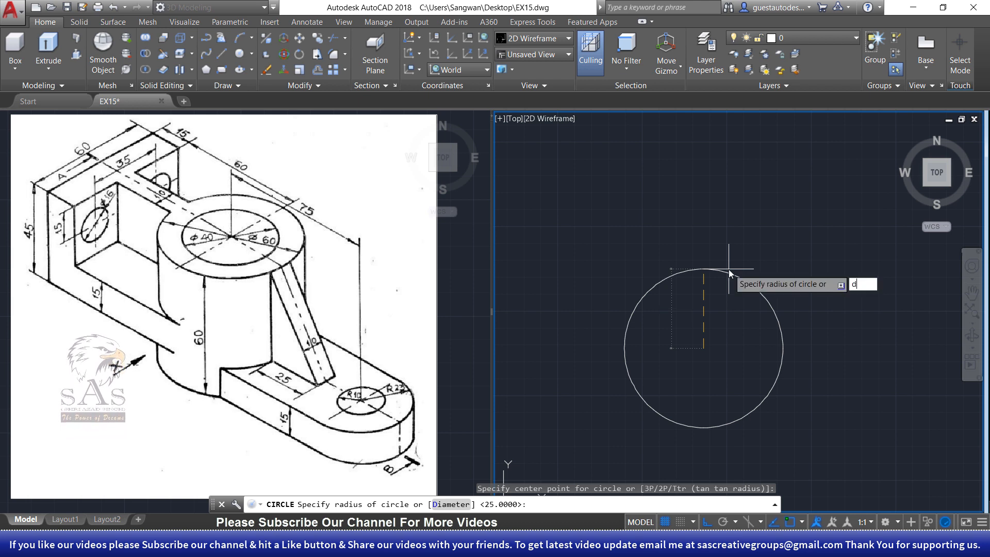
pyautogui.press('Return')
pyautogui.write('40')
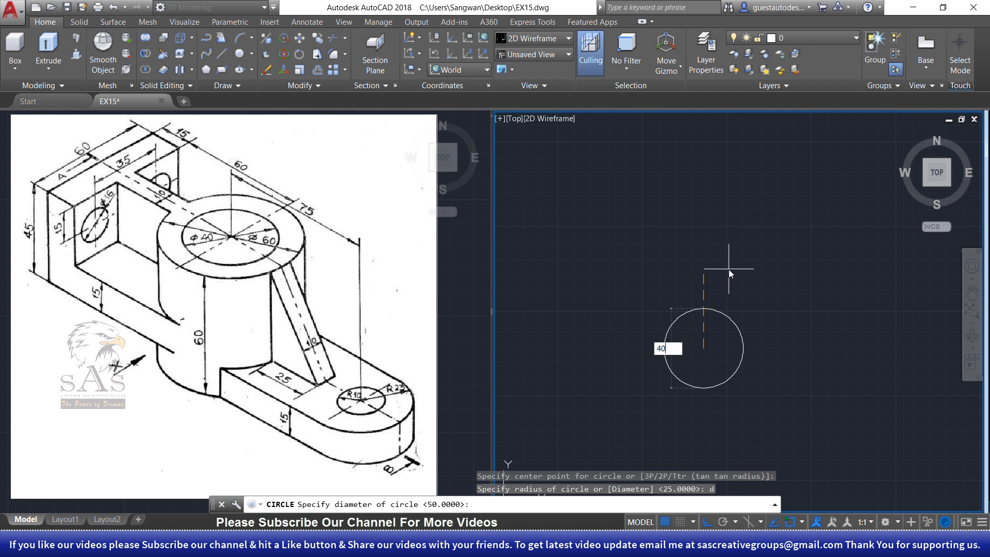
pyautogui.press('Return')
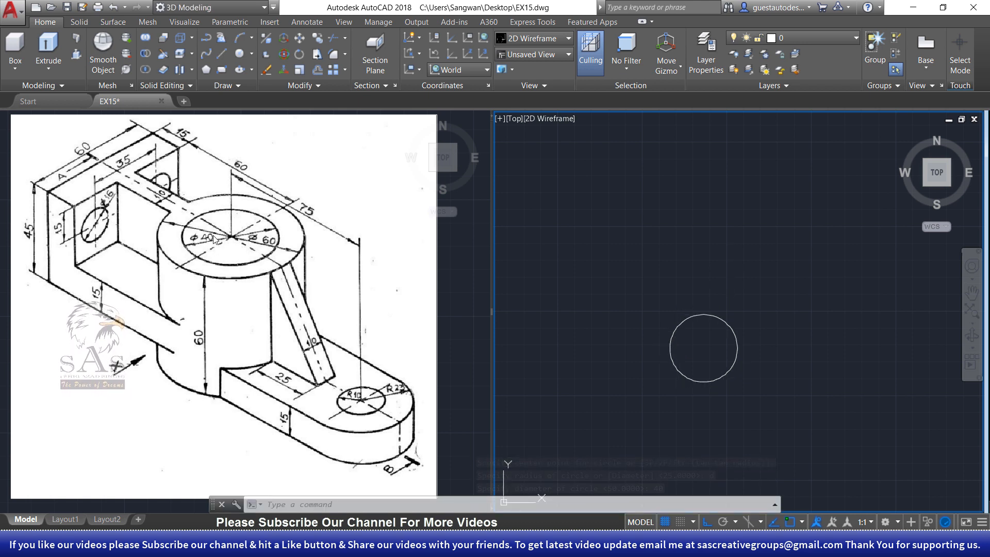
pyautogui.hotkey('ctrl', 'y')
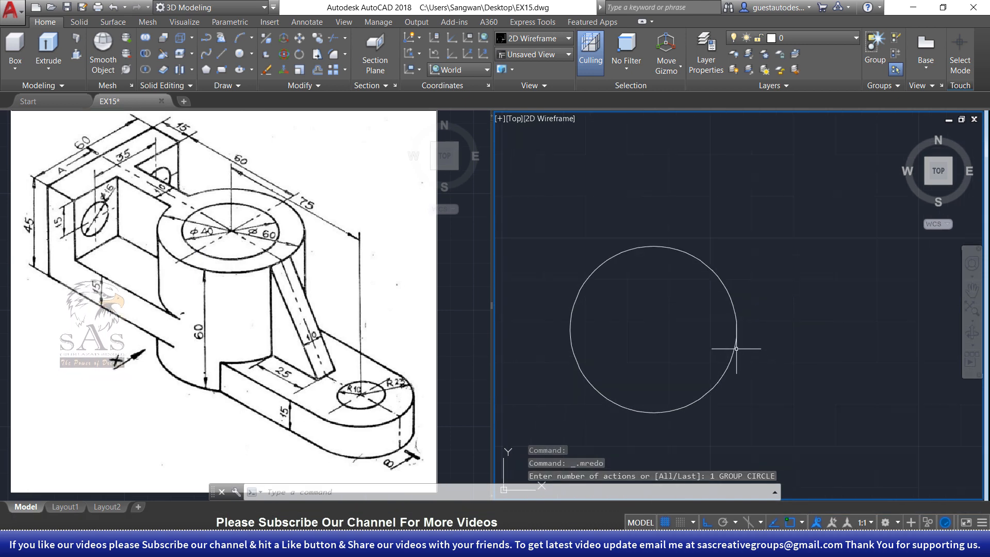
# Regenerate the drawing display with the REGEN command
pyautogui.scroll(5, 650, 309)
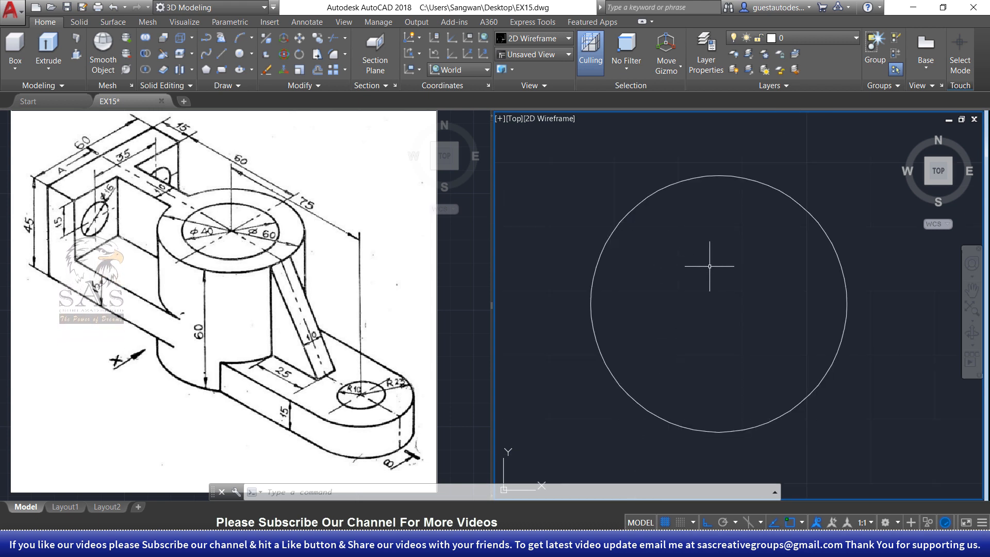
pyautogui.write('gen')
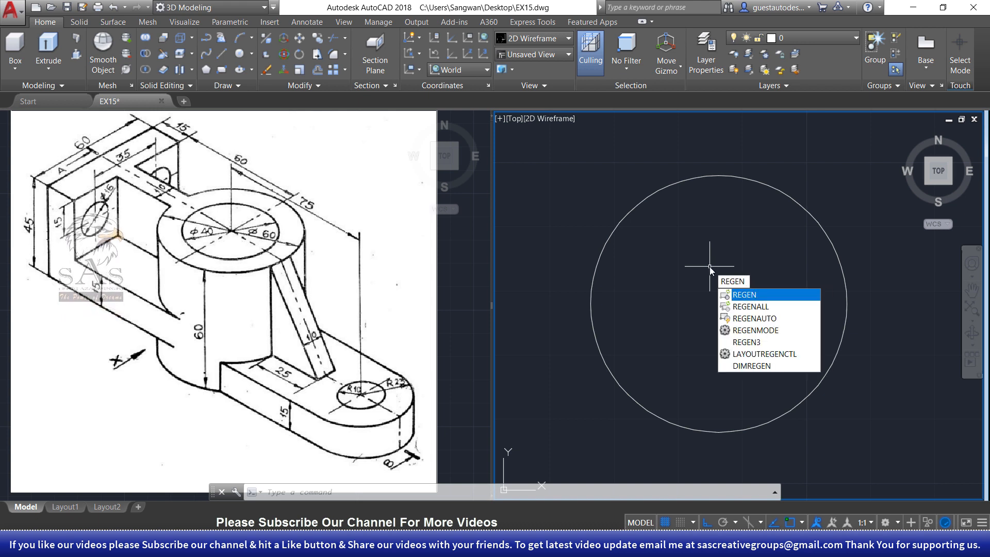
pyautogui.press('Return')
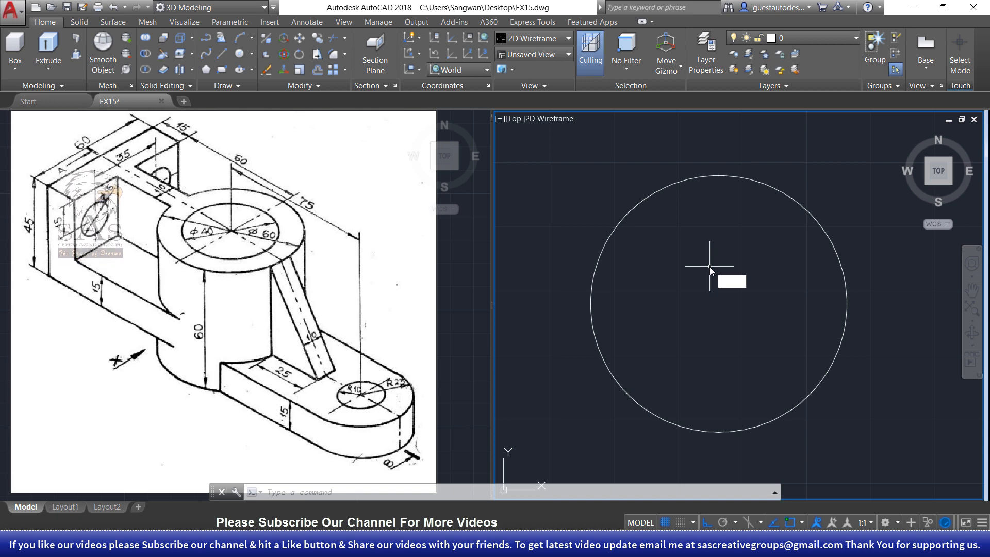
# Set the display resolution options to 10000 for arc and circle smoothness and 40 segments in a polyline curve
pyautogui.write('op')
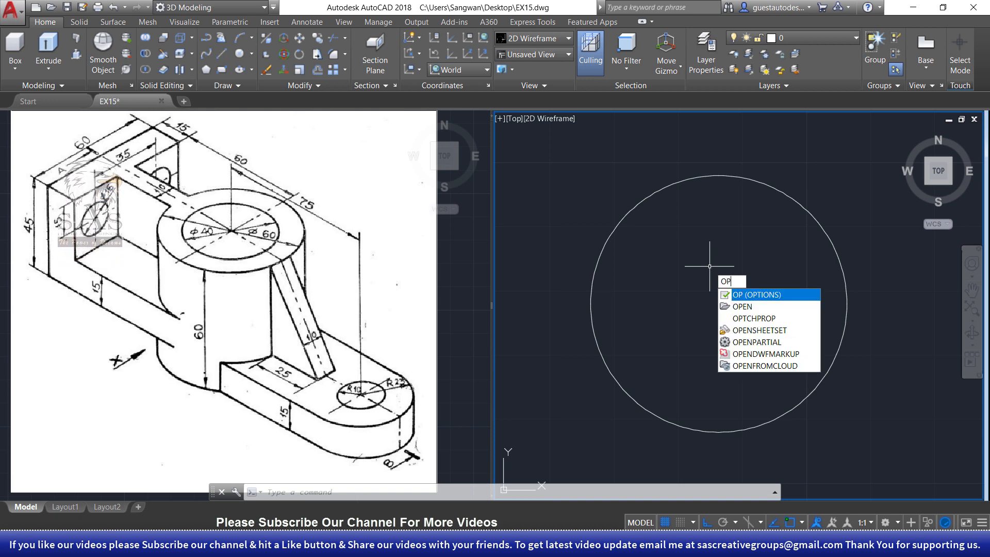
pyautogui.press('Return')
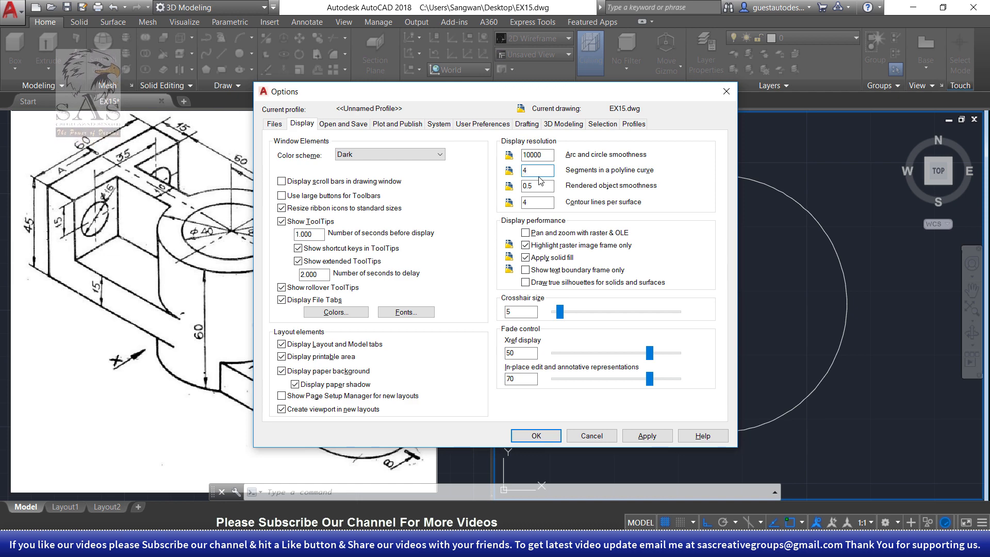
pyautogui.click(652, 436)
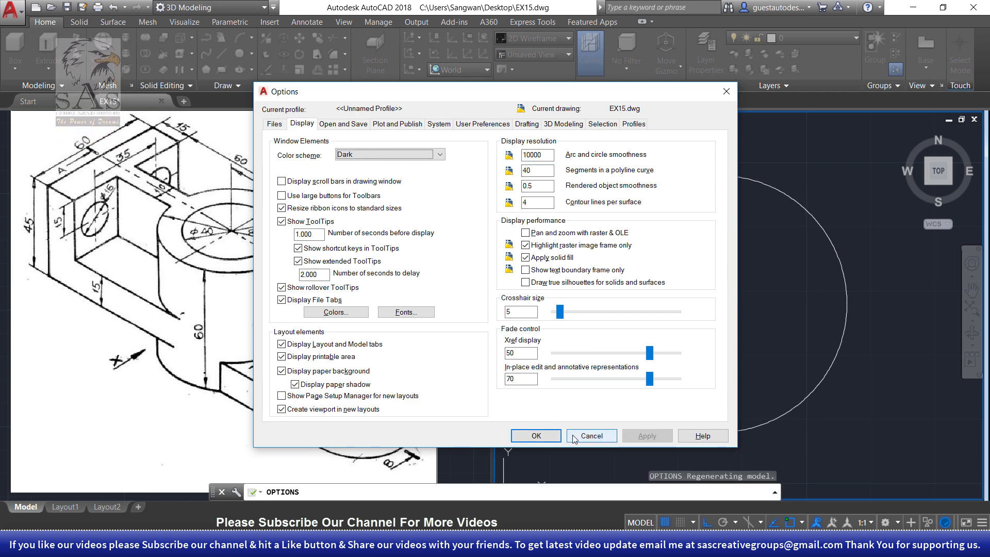
pyautogui.click(560, 437)
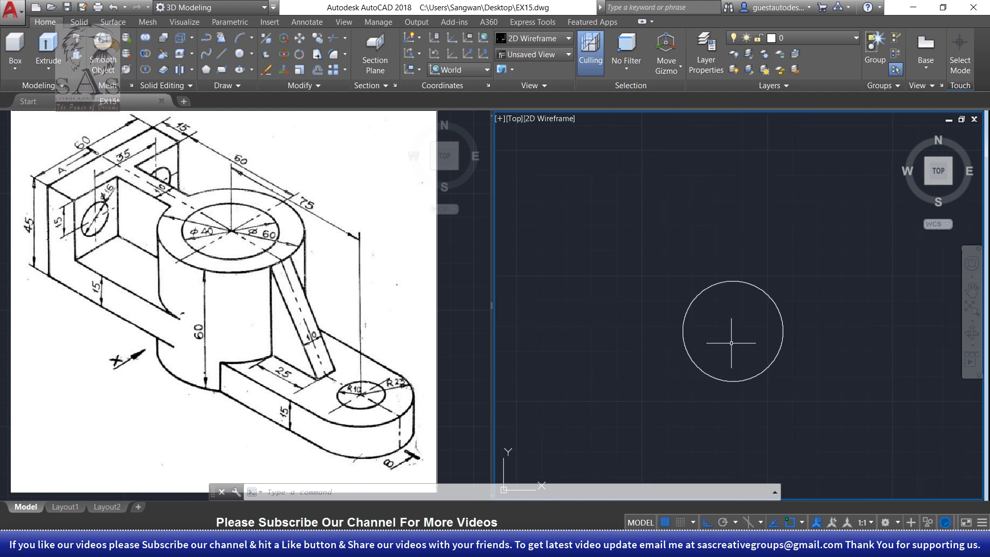
# Draw a circle of radius 30 concentric with the 40-diameter circle as the cylinder's outer edge
pyautogui.press('Return')
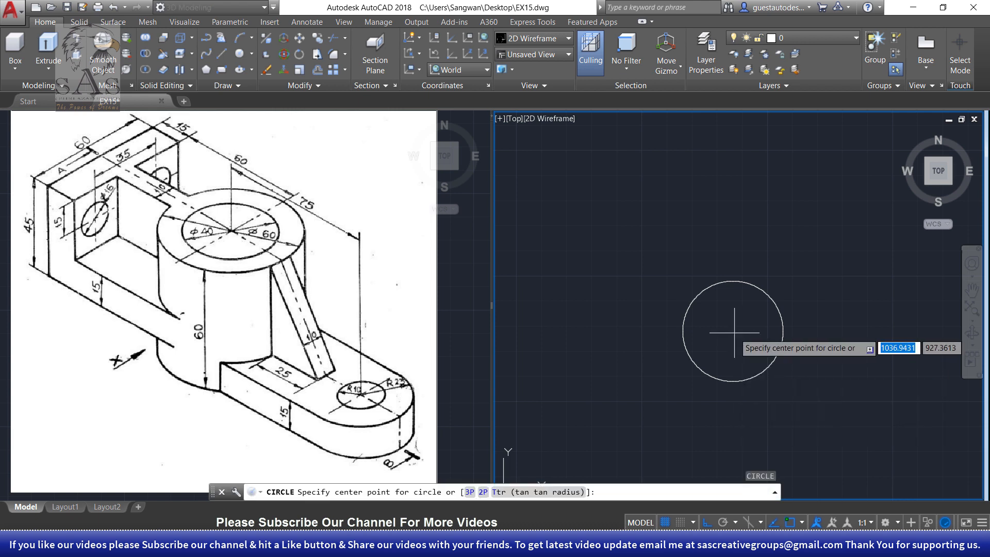
pyautogui.click(733, 331)
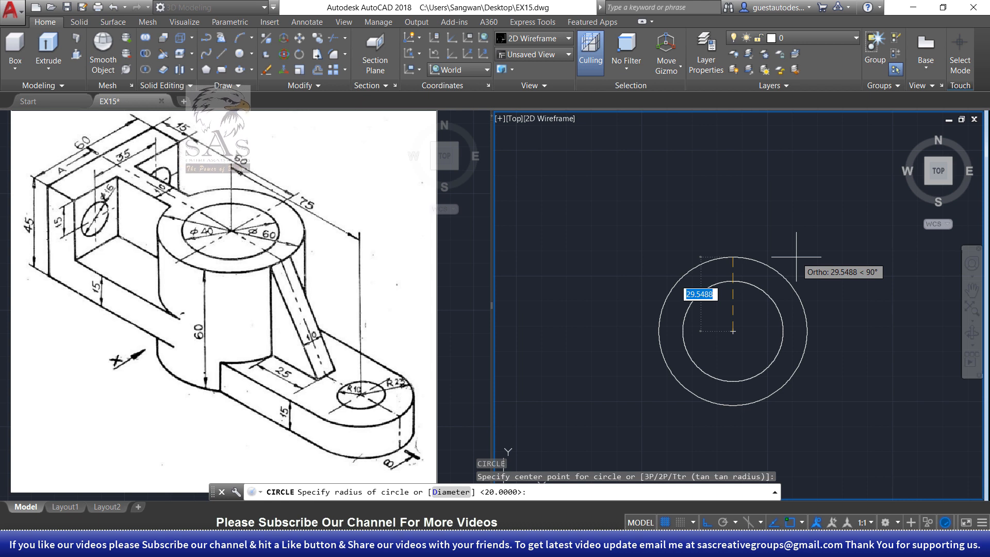
pyautogui.write('30')
pyautogui.press('Return')
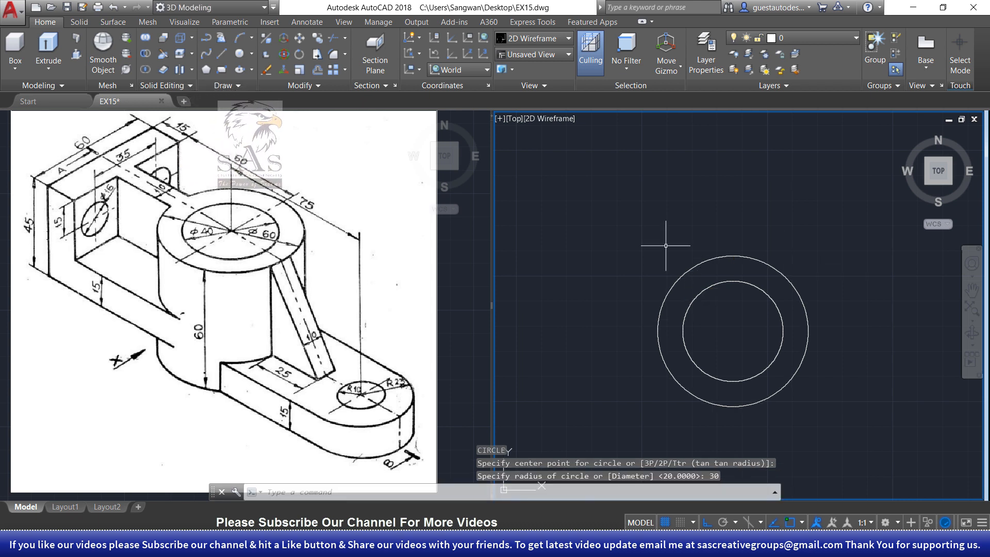
pyautogui.moveTo(729, 354)
pyautogui.mouseDown(button='middle')
pyautogui.moveTo(597, 349)
pyautogui.moveTo(591, 335)
pyautogui.mouseUp(button='middle')
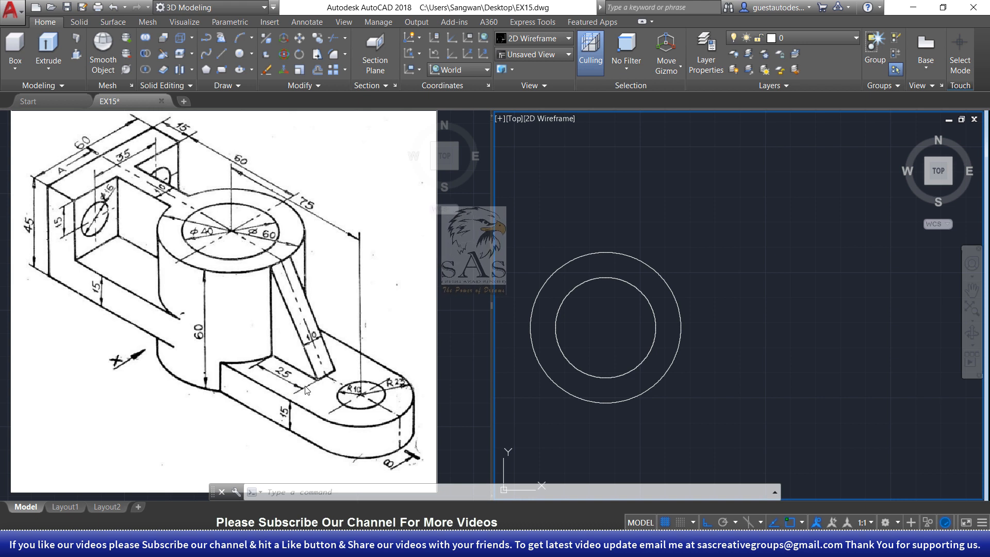
pyautogui.moveTo(208, 297)
pyautogui.mouseDown()
pyautogui.moveTo(391, 471)
pyautogui.moveTo(436, 475)
pyautogui.mouseUp()
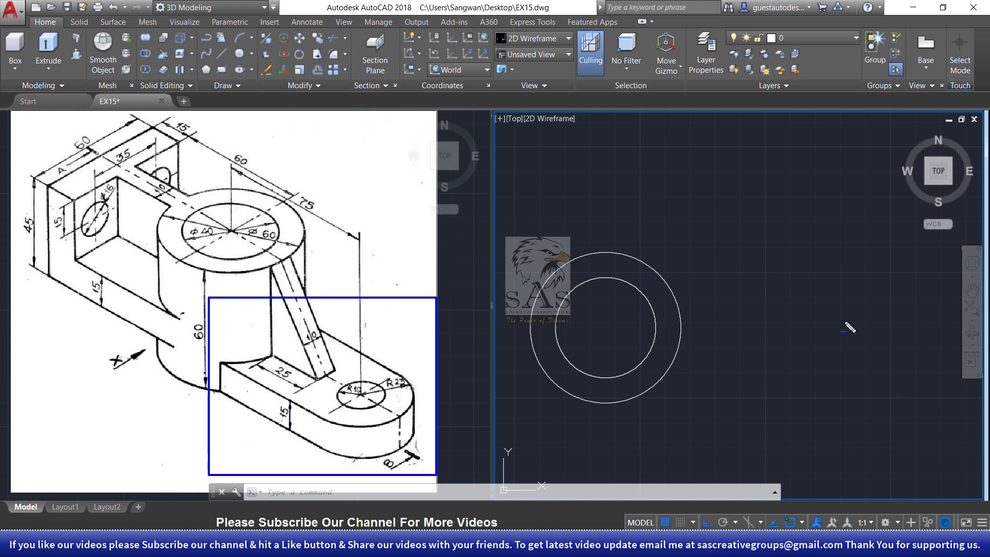
pyautogui.press('Escape')
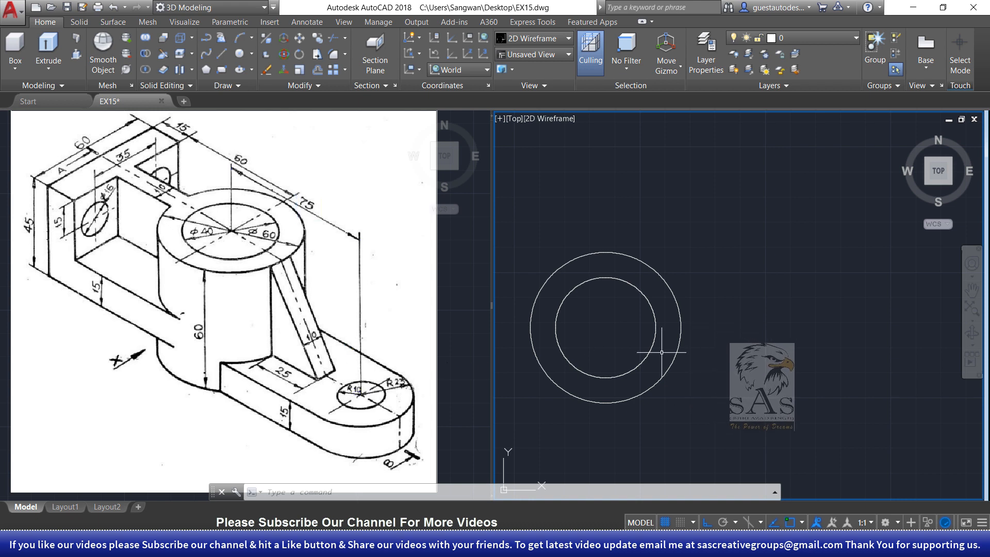
# Draw a horizontal line 75 long from the concentric circles' centre towards the positive X direction
pyautogui.write('l')
pyautogui.press('Return')
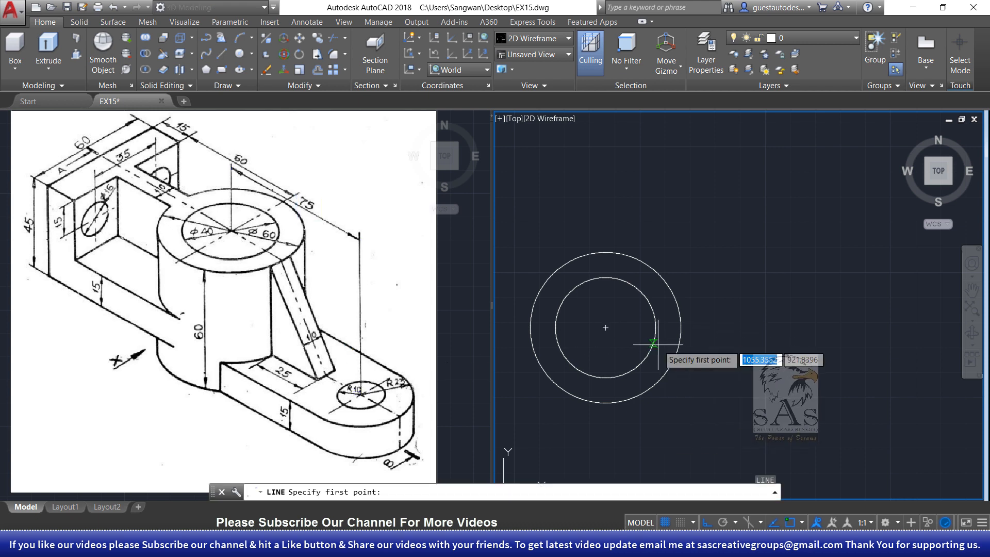
pyautogui.click(606, 328)
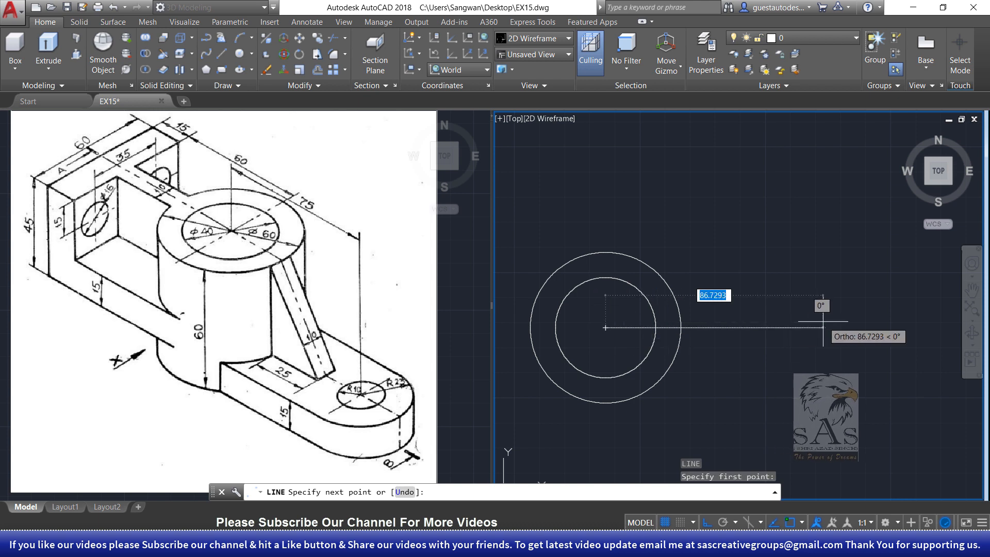
pyautogui.press('Return')
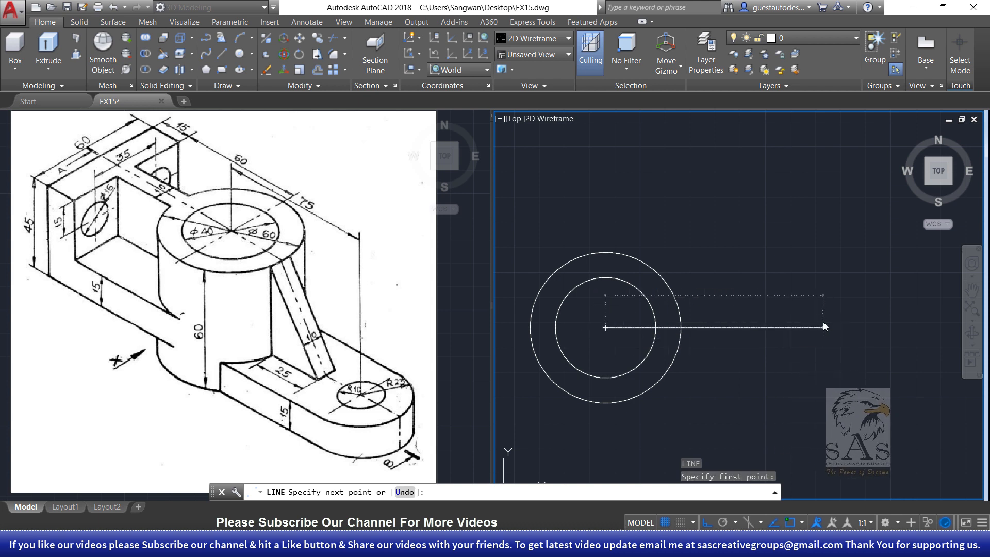
pyautogui.press('Escape')
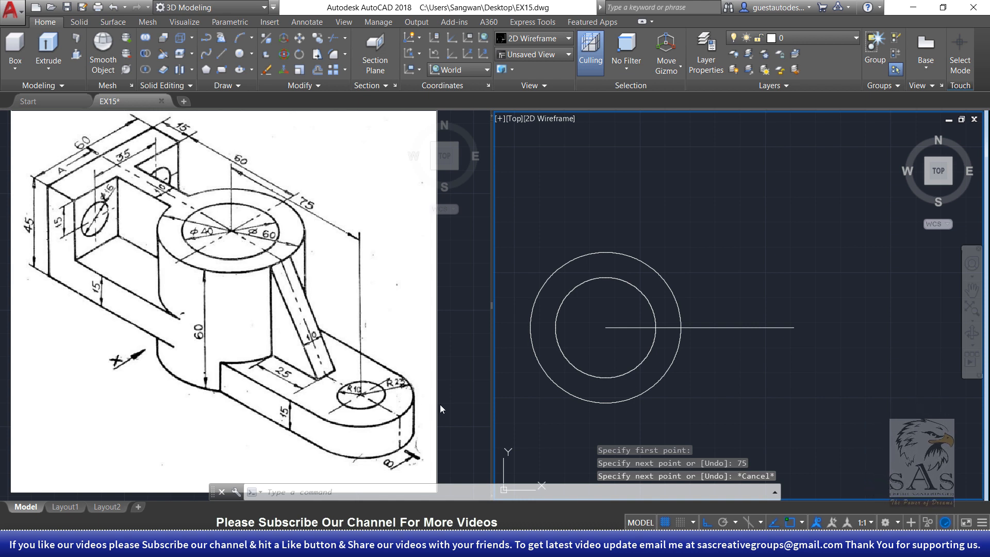
# Draw a circle of radius 10 centred on the free end of the 75-long line
pyautogui.write('co')
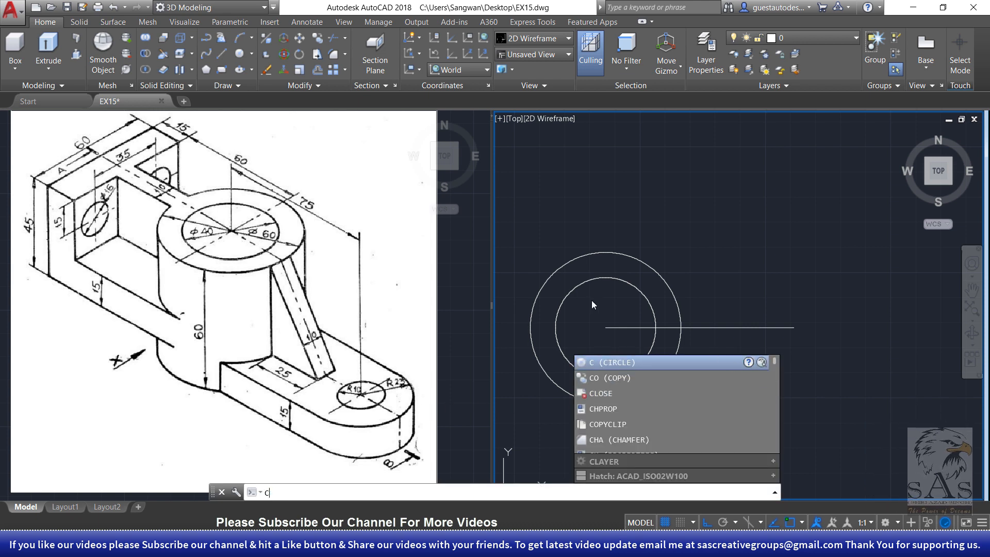
pyautogui.press('Return')
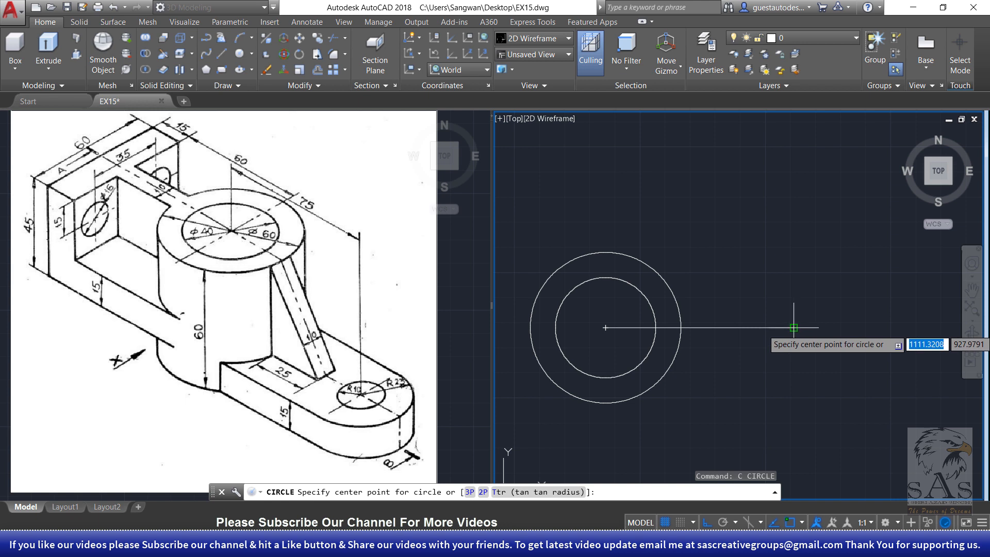
pyautogui.click(794, 327)
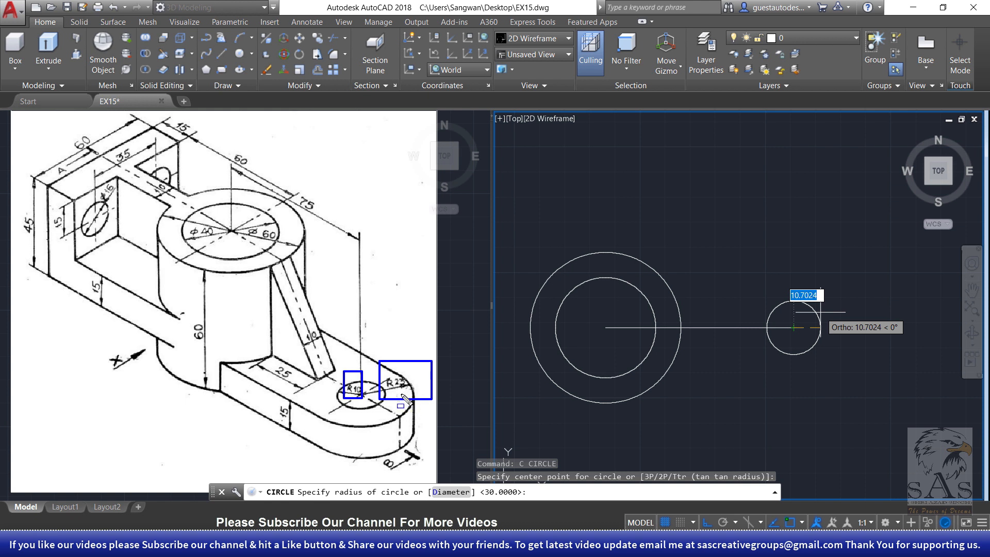
pyautogui.write('10')
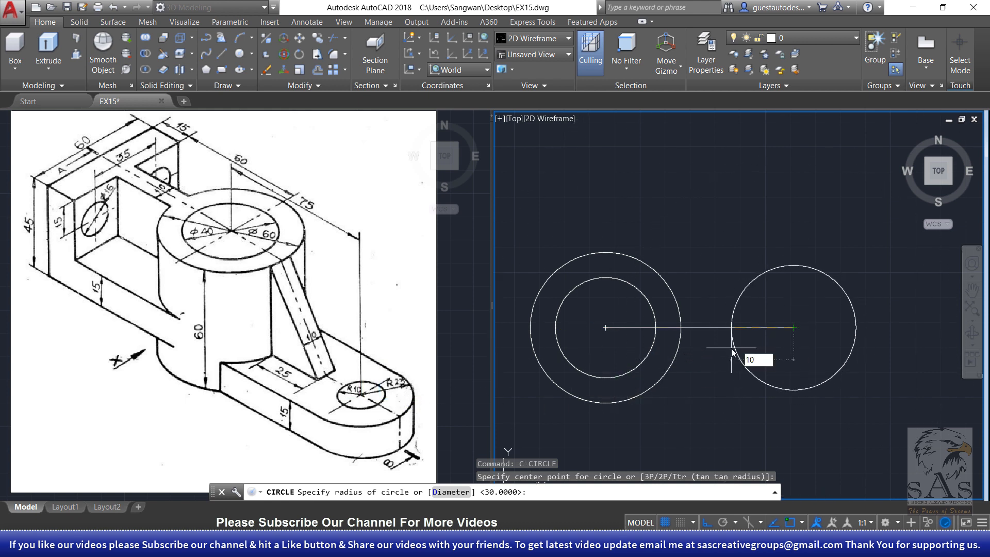
pyautogui.press('Return')
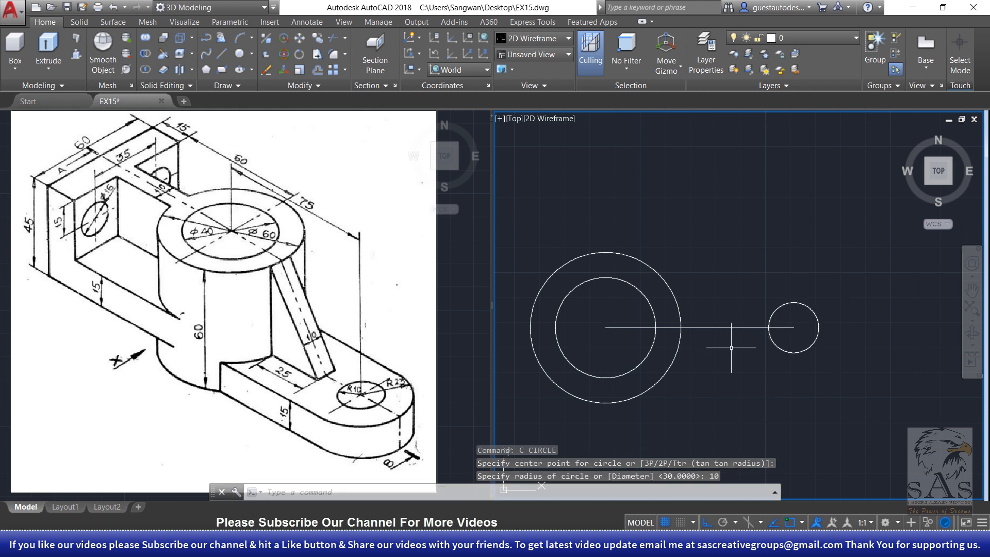
# Draw a circle of radius 23 concentric with the radius 10 circle for the arm's rounded end
pyautogui.press('Return')
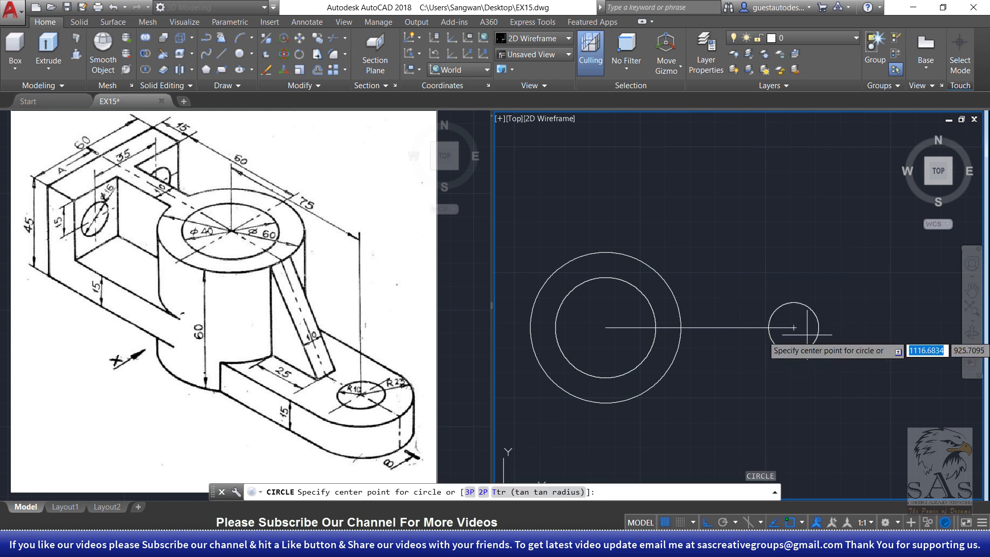
pyautogui.click(793, 327)
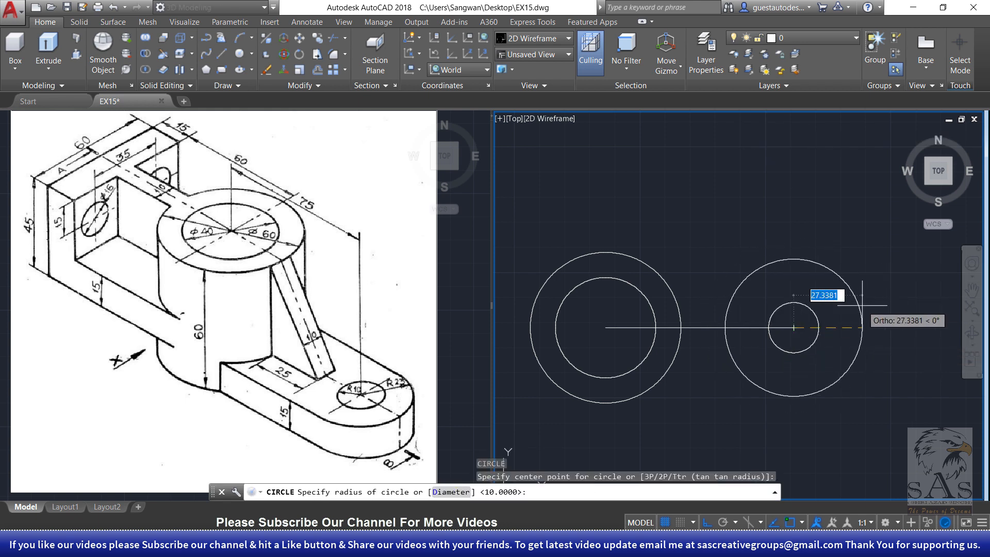
pyautogui.write('23')
pyautogui.press('Return')
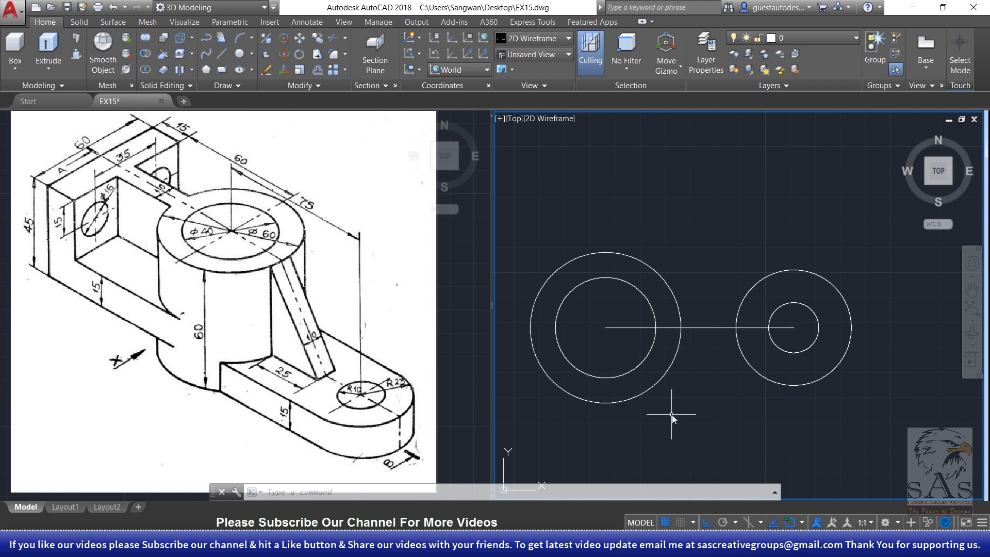
# Draw horizontal lines from the lower and upper quadrants of the radius 23 circle in the negative X direction into the cylinder's circles
pyautogui.write('l')
pyautogui.press('Return')
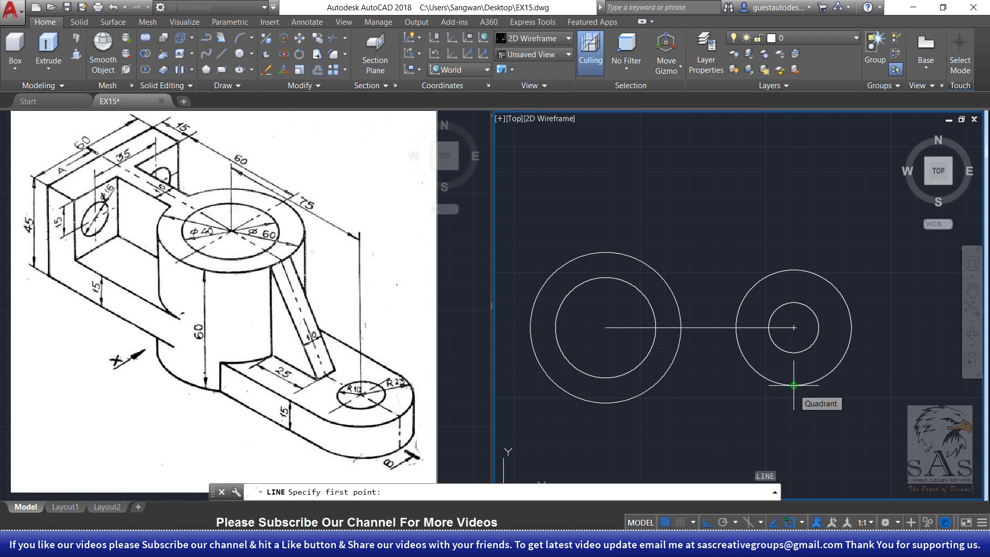
pyautogui.click(794, 384)
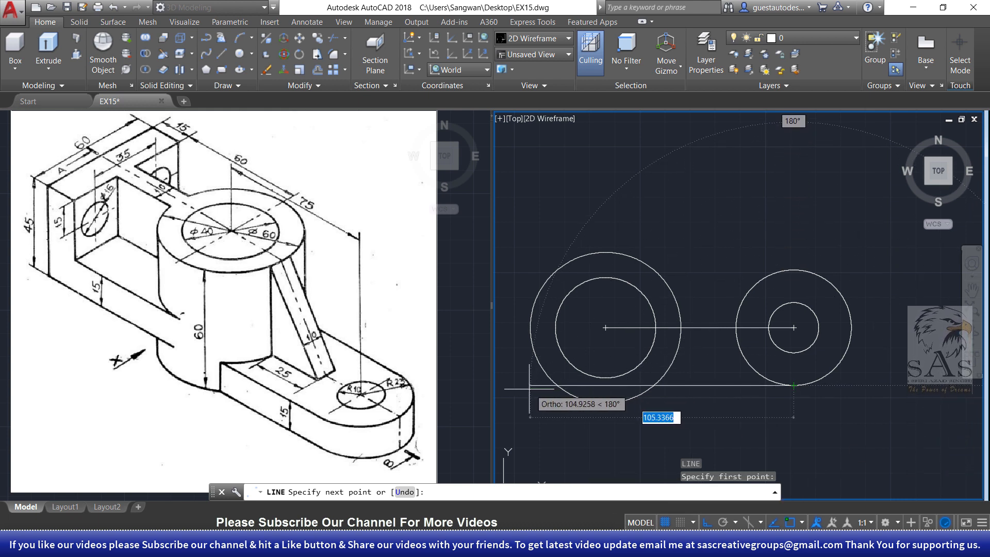
pyautogui.click(603, 391)
pyautogui.press('Escape')
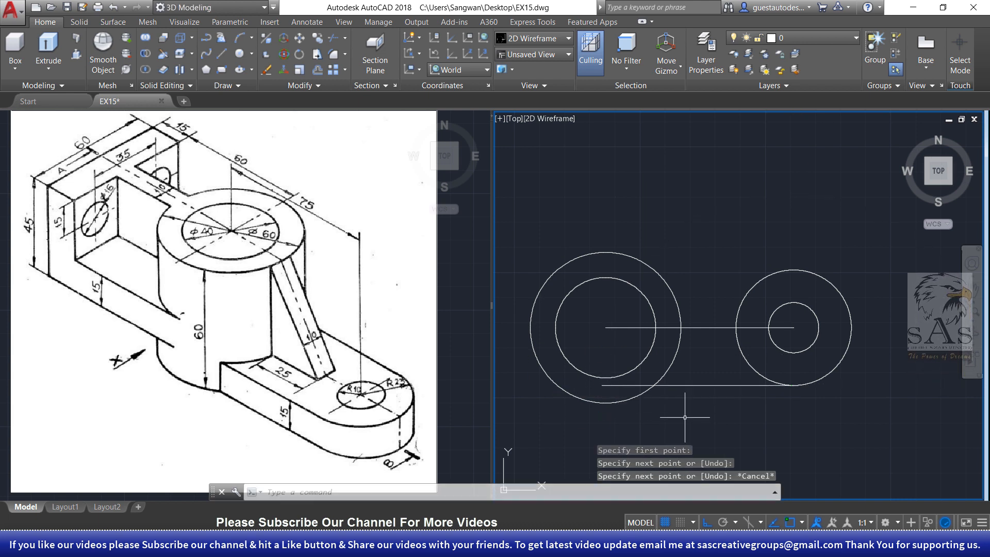
pyautogui.press('Return')
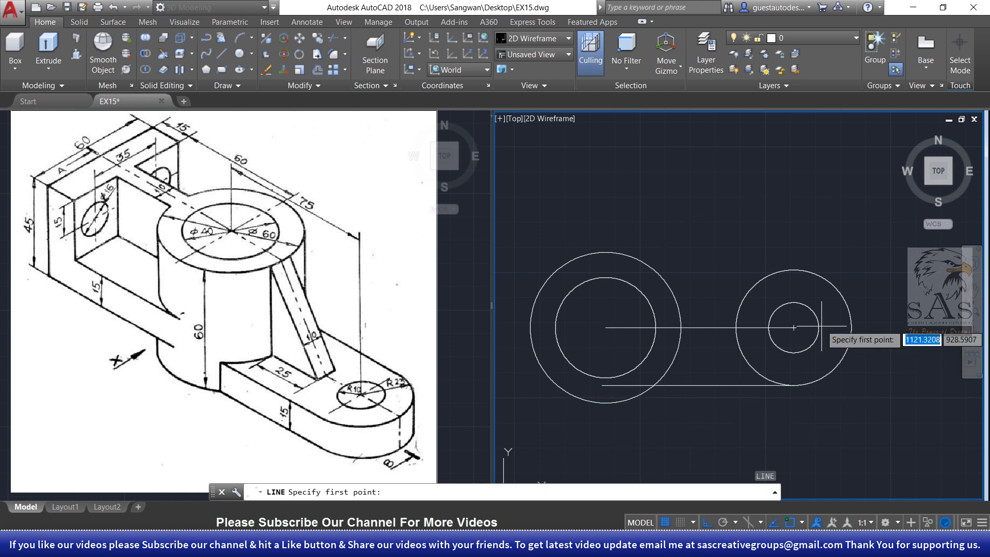
pyautogui.click(798, 268)
pyautogui.click(619, 258)
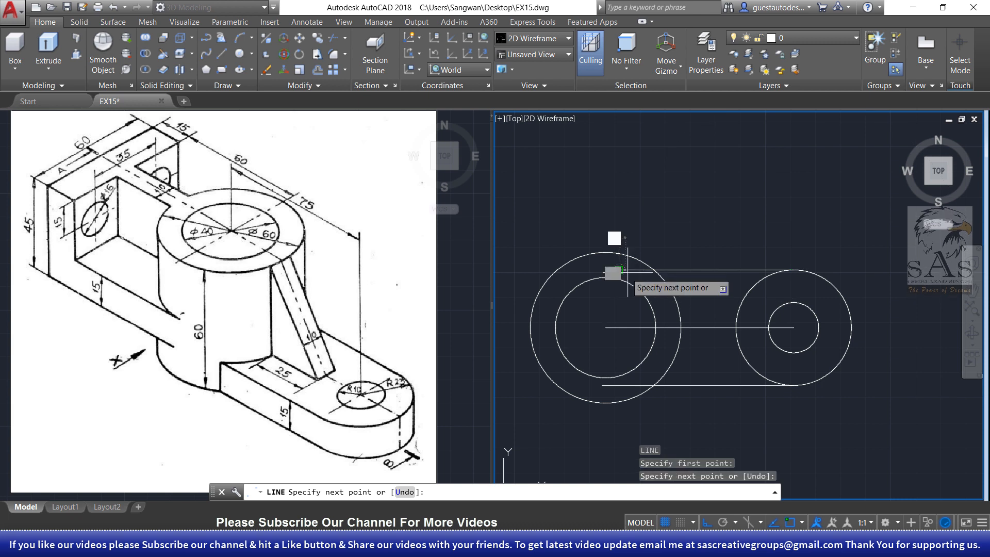
pyautogui.press('Escape')
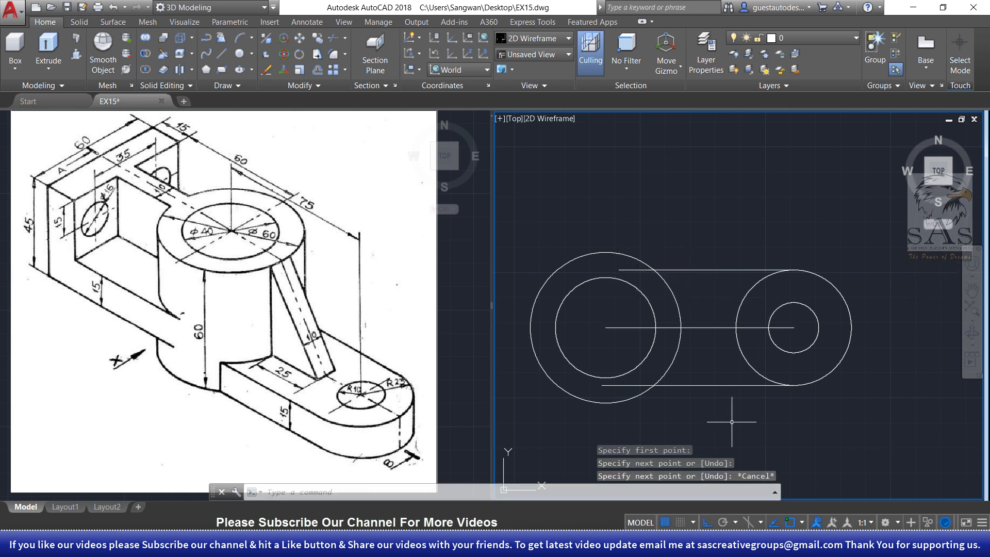
# Trim away the inner half of the radius 23 circle and the arm lines' ends inside the cylinder's outer circle
pyautogui.write('TR')
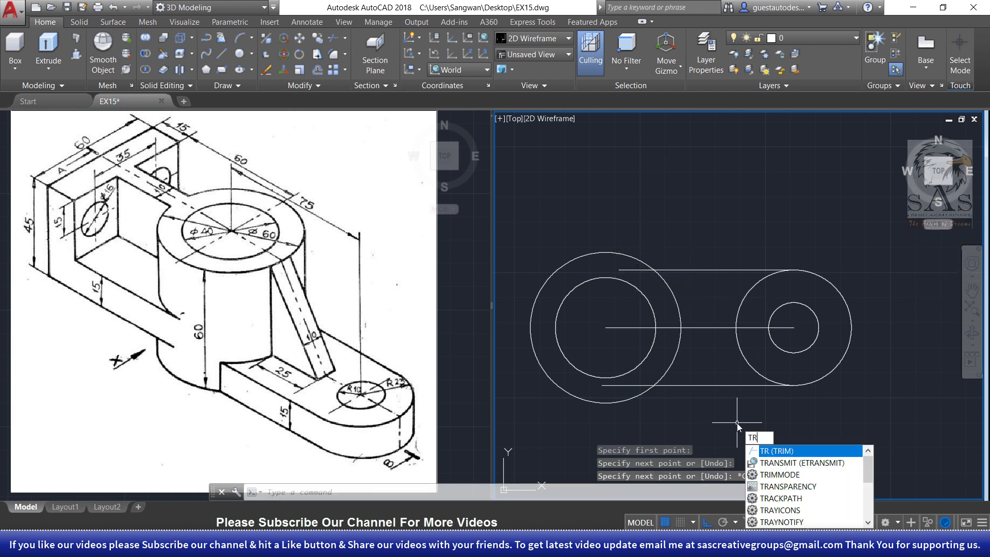
pyautogui.press('Return')
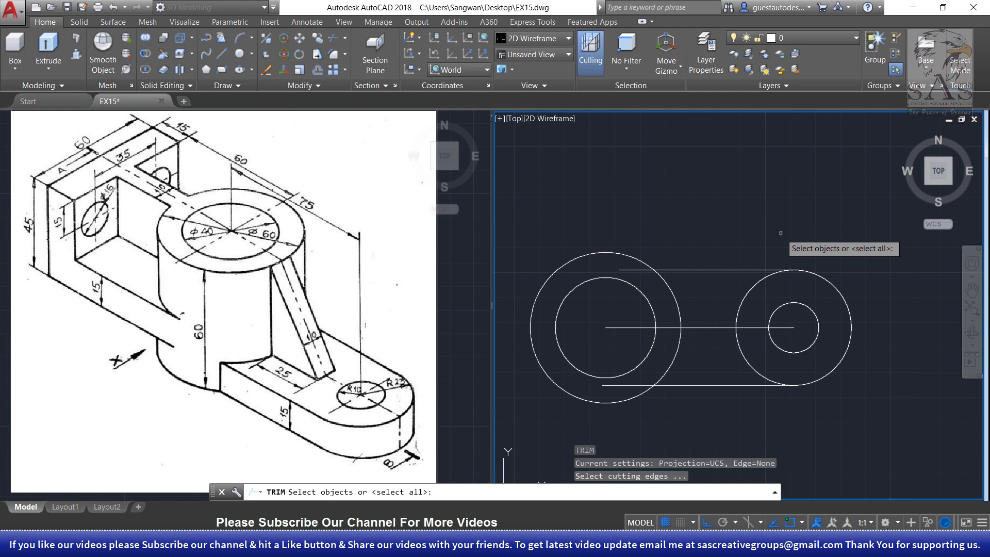
pyautogui.press('Return')
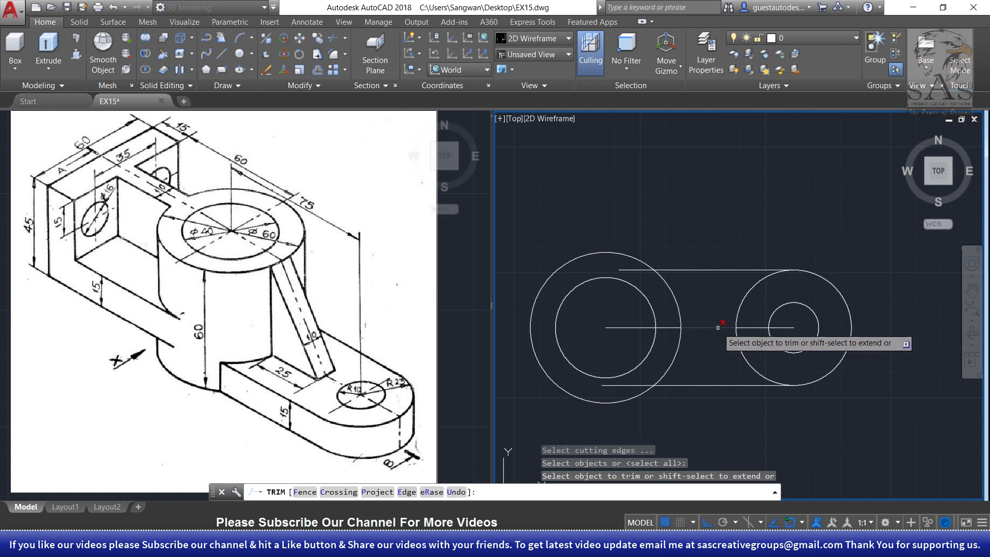
pyautogui.click(745, 298)
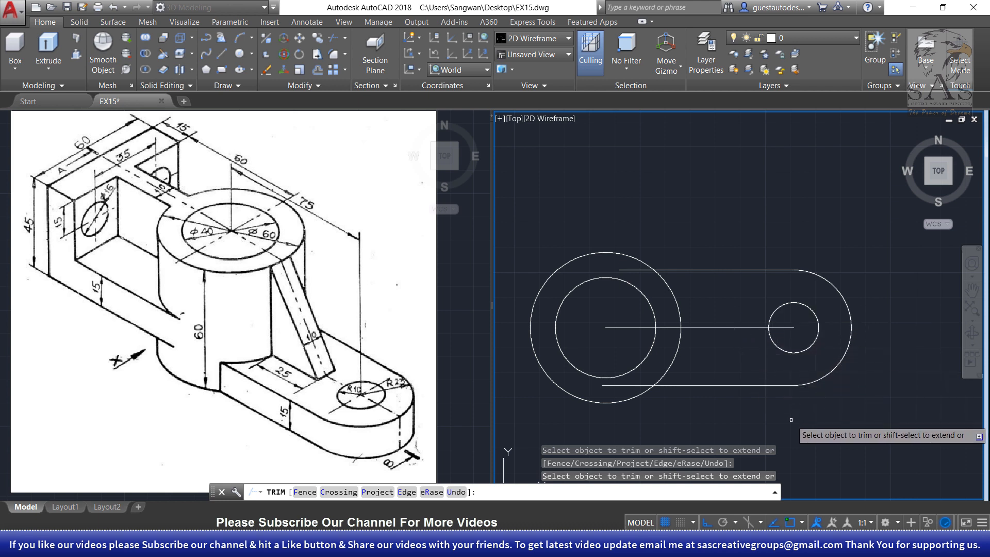
pyautogui.click(635, 270)
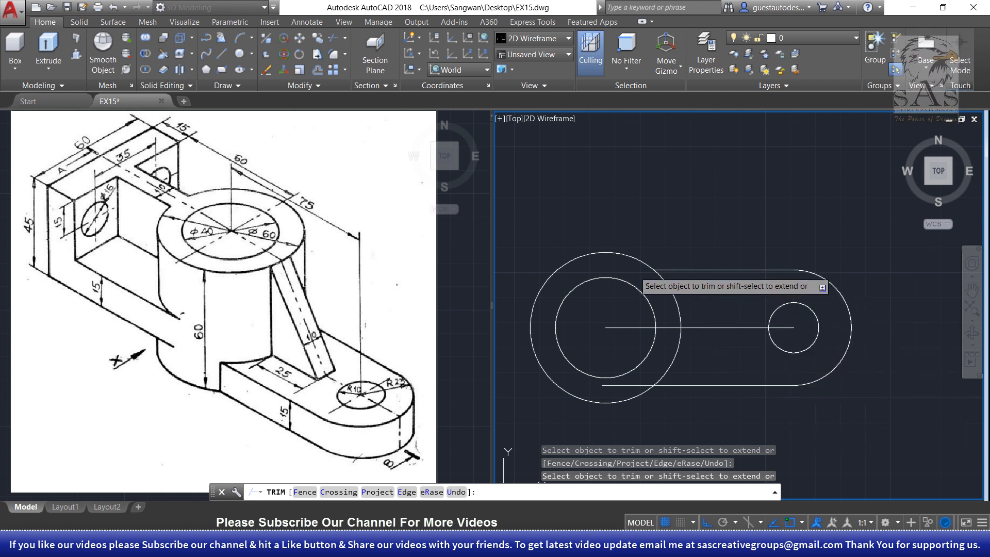
pyautogui.click(630, 385)
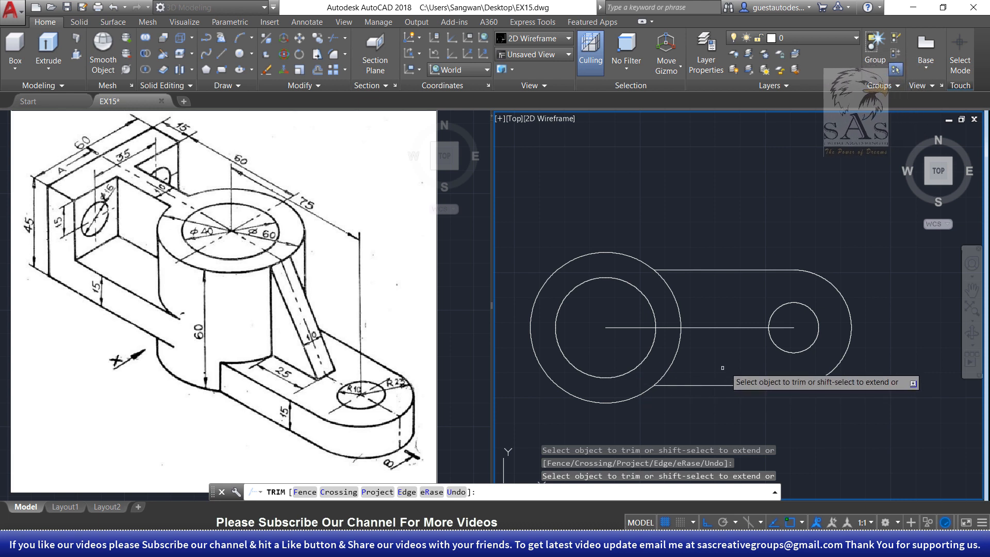
pyautogui.press('Escape')
# Delete the 75-long centre line between the cylinder and the arm's hole
pyautogui.click(746, 305)
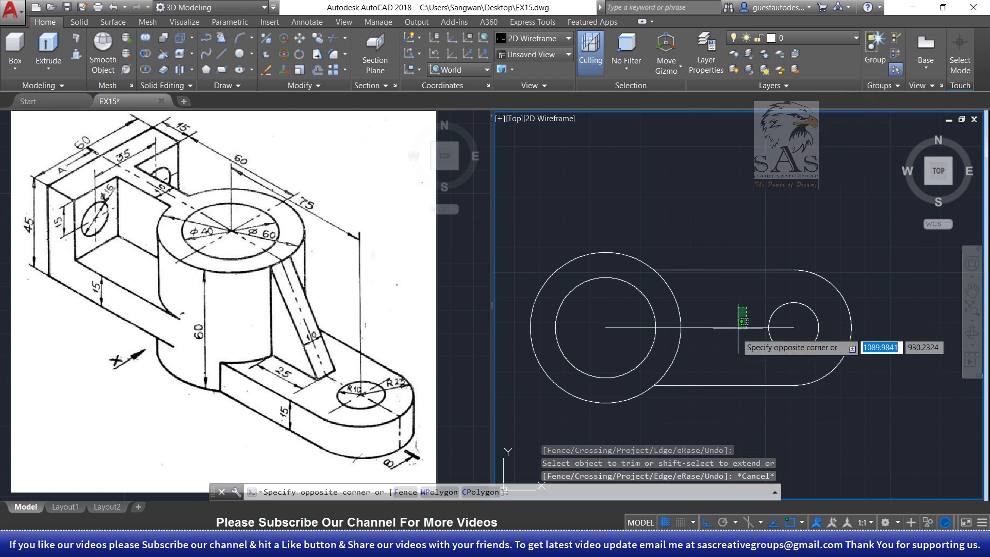
pyautogui.click(737, 340)
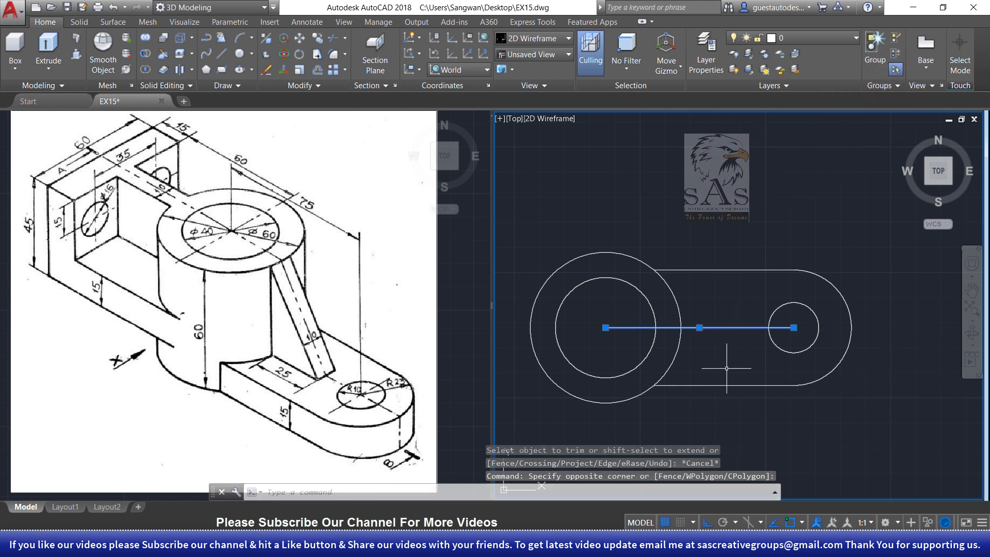
pyautogui.press('Delete')
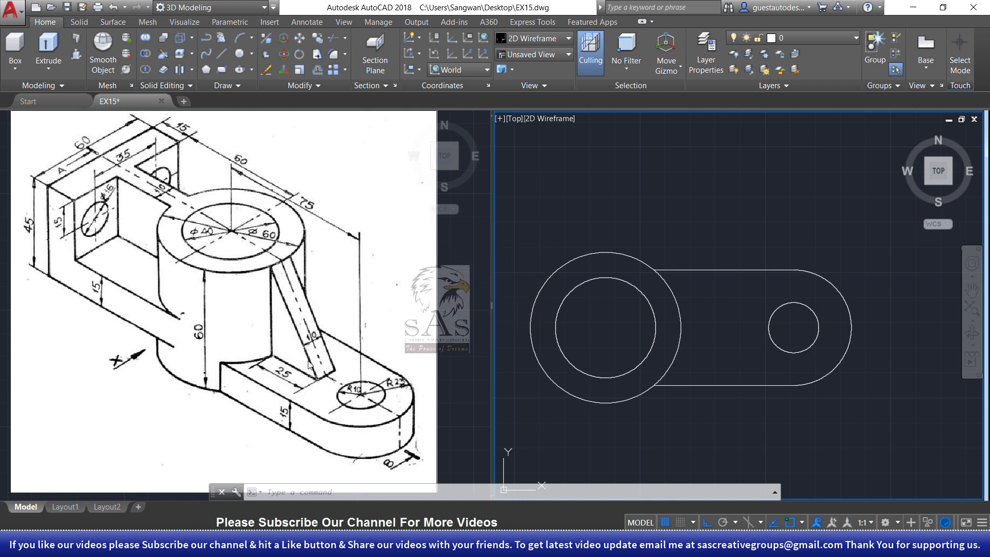
# Examine the T-shaped outline of the rear plate and web in the reference drawing, and the dimensions locating it from the cylinder's centre
pyautogui.moveTo(596, 371); pyautogui.dragTo(810, 391, button='middle')
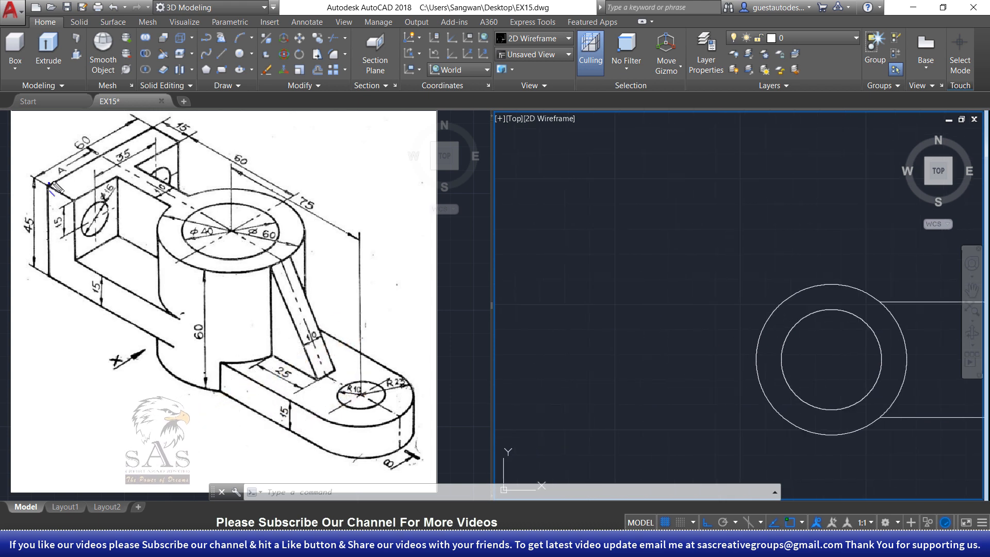
pyautogui.moveTo(49, 183); pyautogui.dragTo(155, 128)
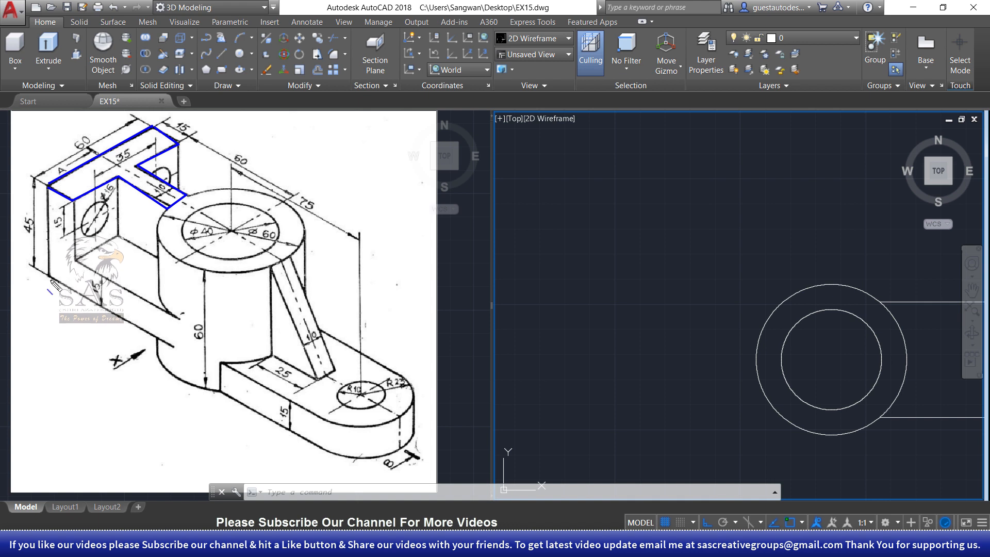
pyautogui.moveTo(83, 253)
pyautogui.mouseDown()
pyautogui.moveTo(166, 196)
pyautogui.moveTo(255, 235)
pyautogui.mouseUp()
pyautogui.moveTo(202, 265); pyautogui.dragTo(162, 341)
pyautogui.moveTo(60, 275); pyautogui.dragTo(51, 270)
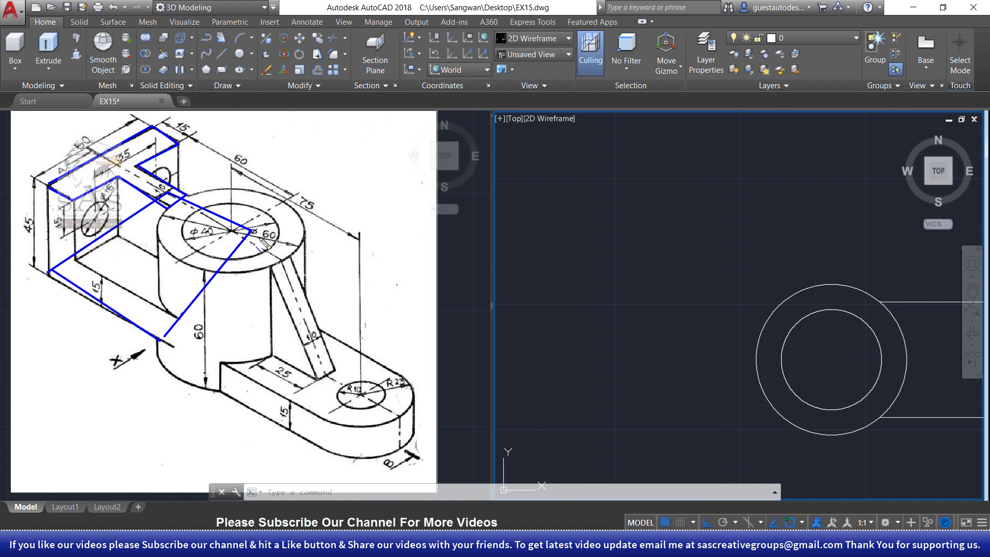
pyautogui.press('Escape')
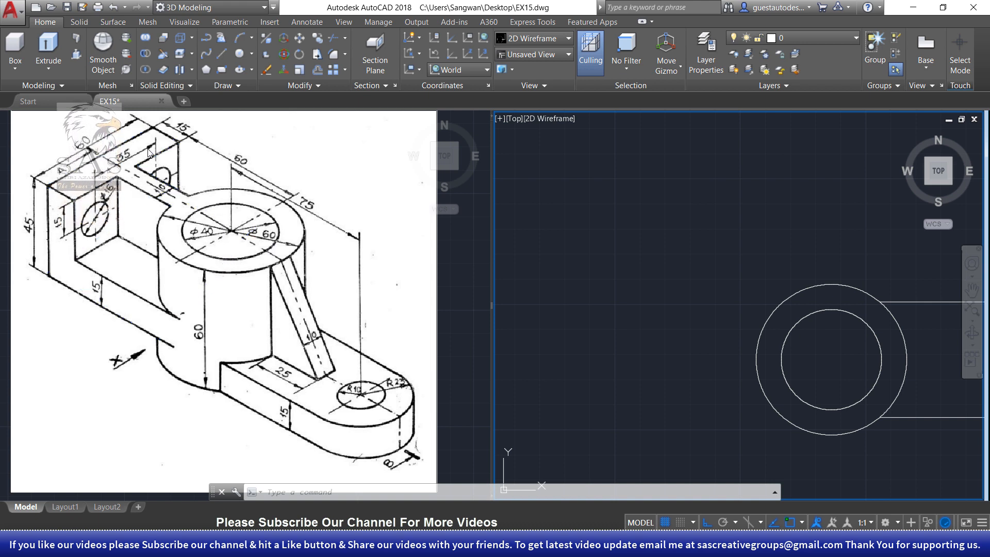
pyautogui.moveTo(163, 117); pyautogui.dragTo(203, 142)
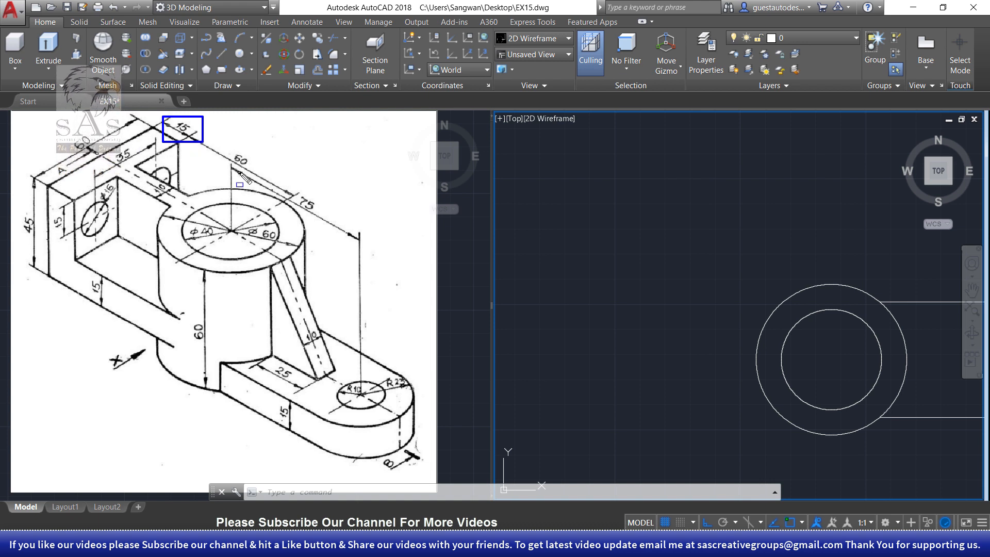
pyautogui.moveTo(231, 143); pyautogui.dragTo(255, 174)
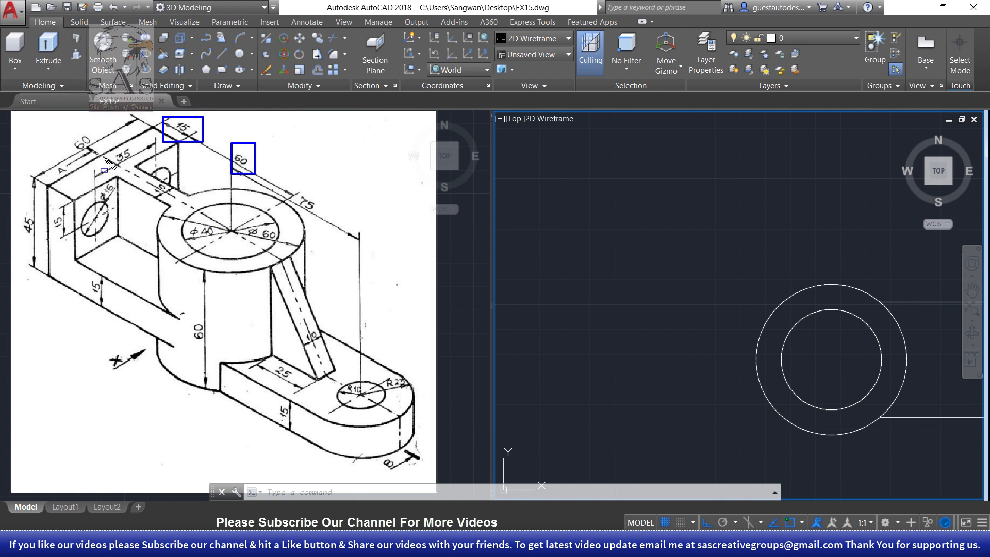
pyautogui.moveTo(101, 155); pyautogui.dragTo(228, 231)
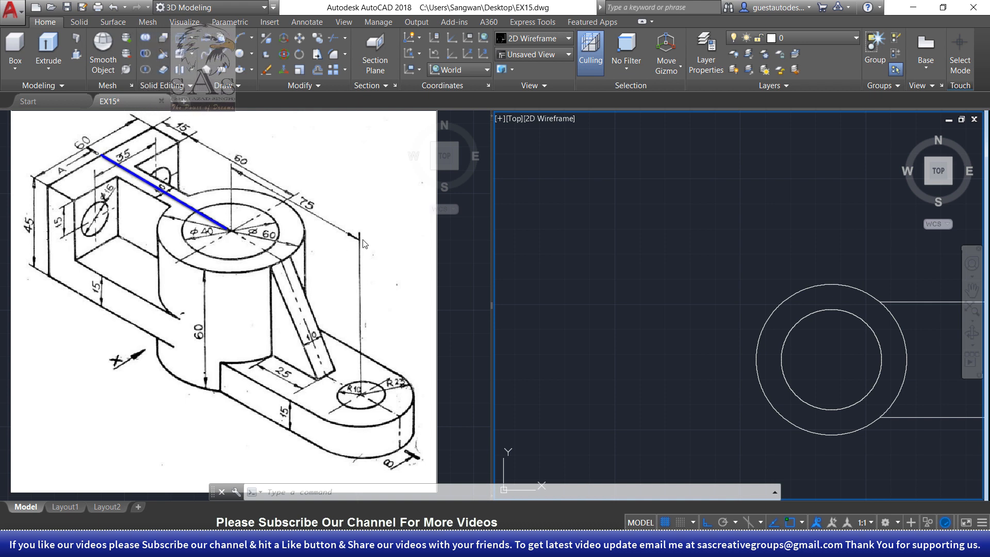
# Draw a horizontal line 75 long from the concentric circles' centre towards the negative X direction
pyautogui.write('L')
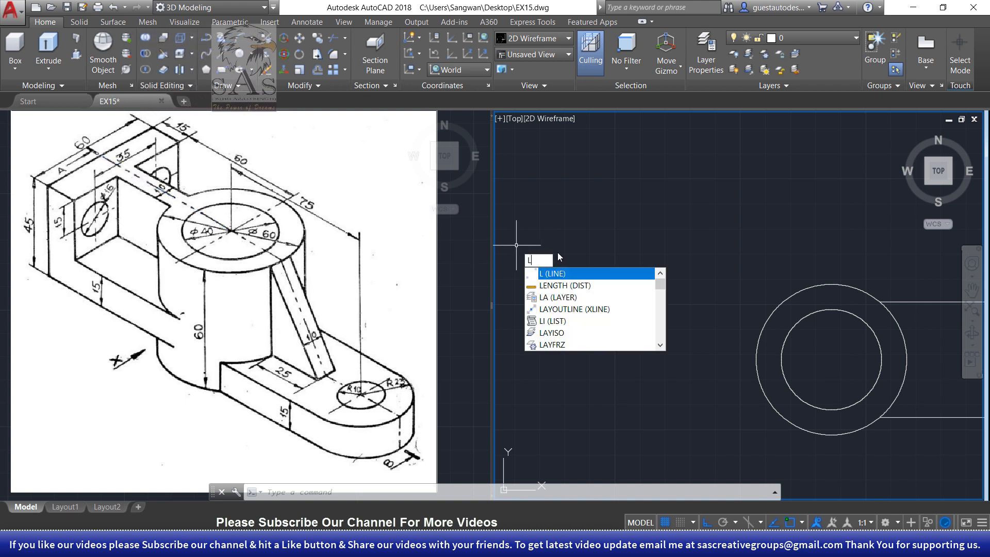
pyautogui.press('Return')
pyautogui.click(831, 359)
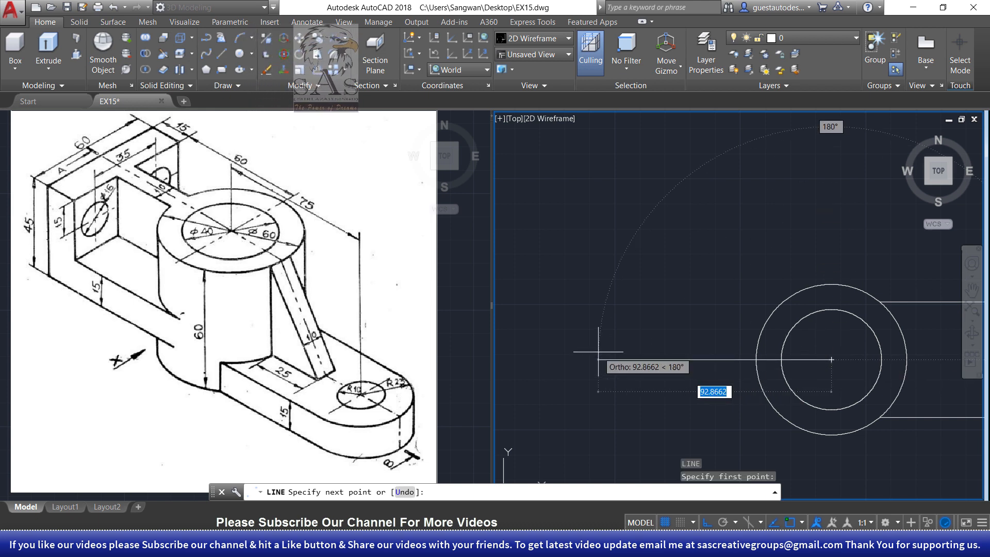
pyautogui.write('75')
pyautogui.press('Return')
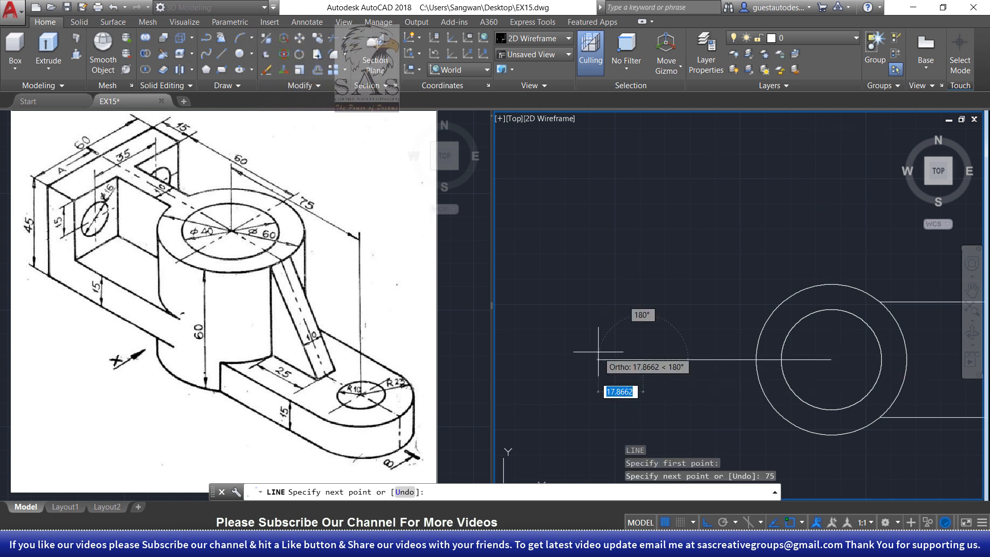
pyautogui.press('Escape')
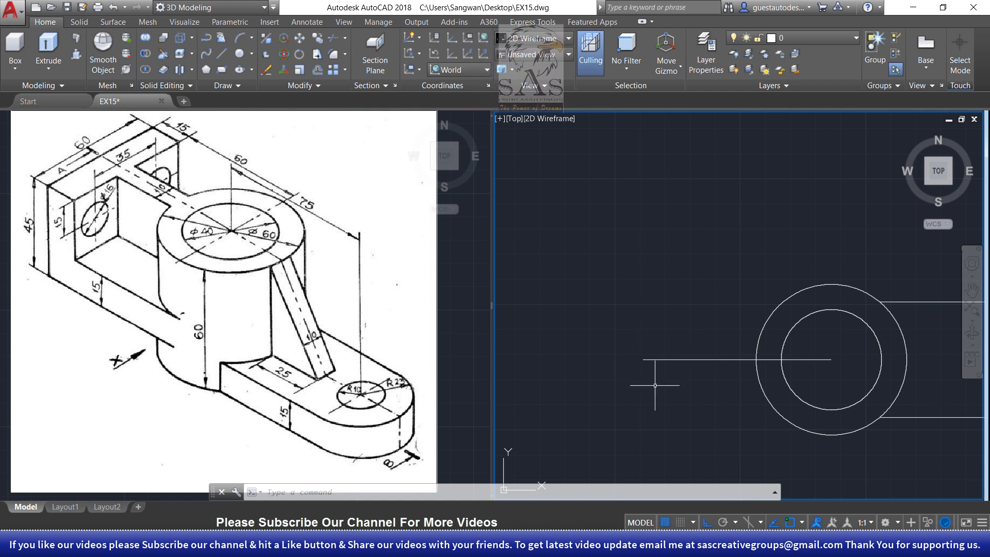
# Draw a rectangle with length 15 and width 60 in the empty area beyond the cylinder for the rear plate
pyautogui.write('REC')
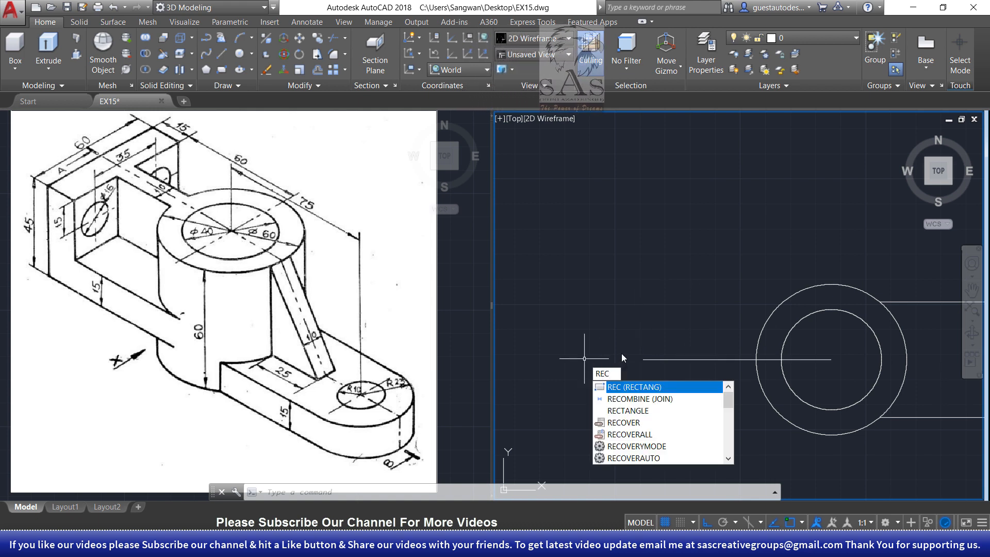
pyautogui.press('Return')
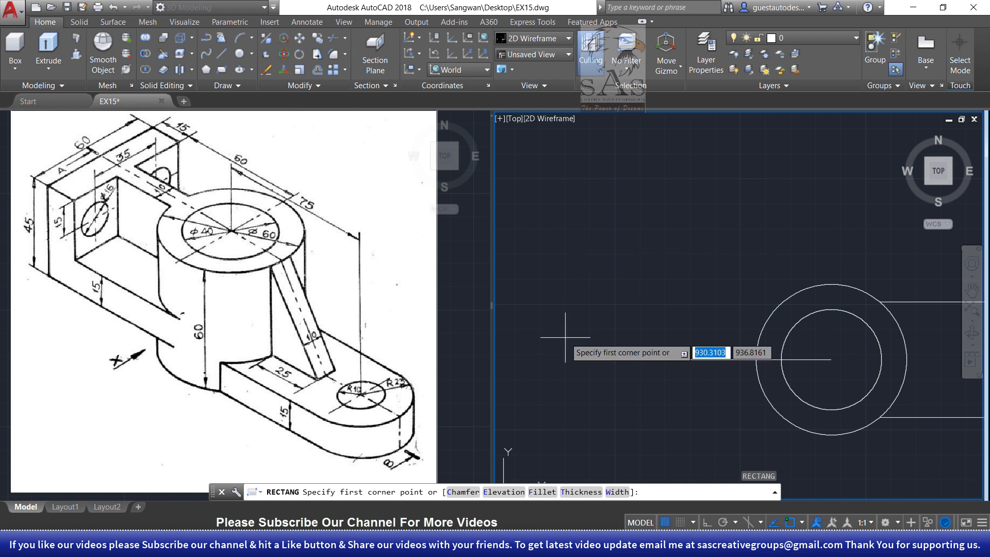
pyautogui.click(581, 283)
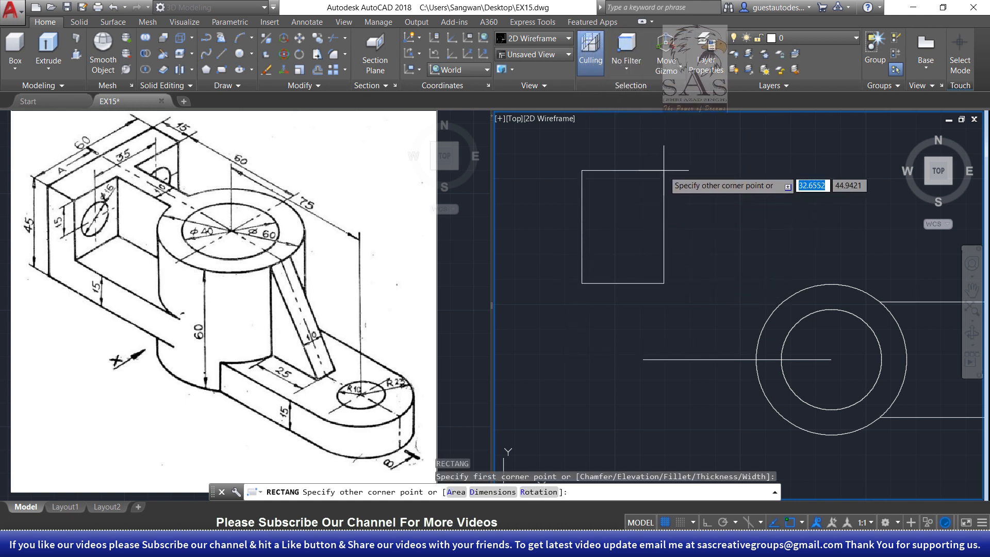
pyautogui.write('d')
pyautogui.press('Return')
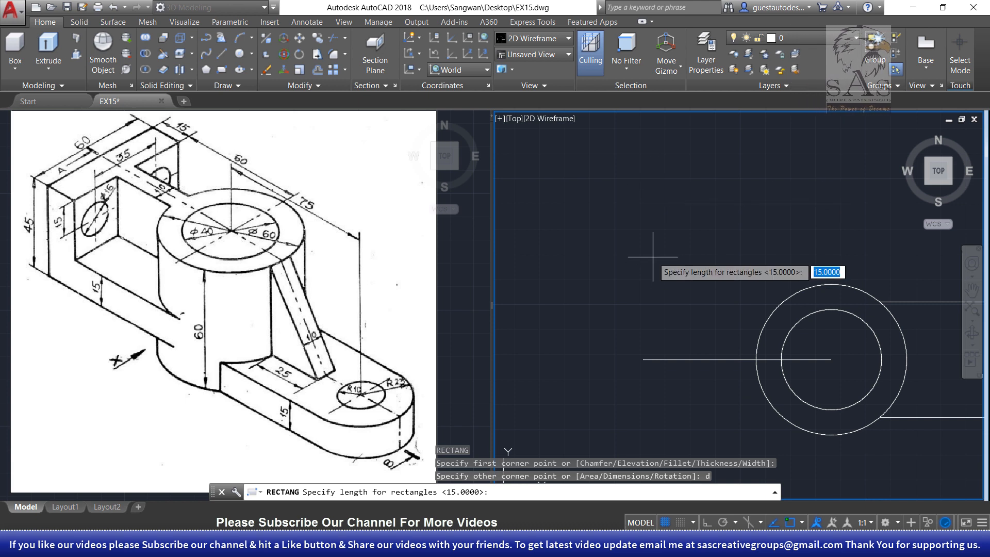
pyautogui.press('Return')
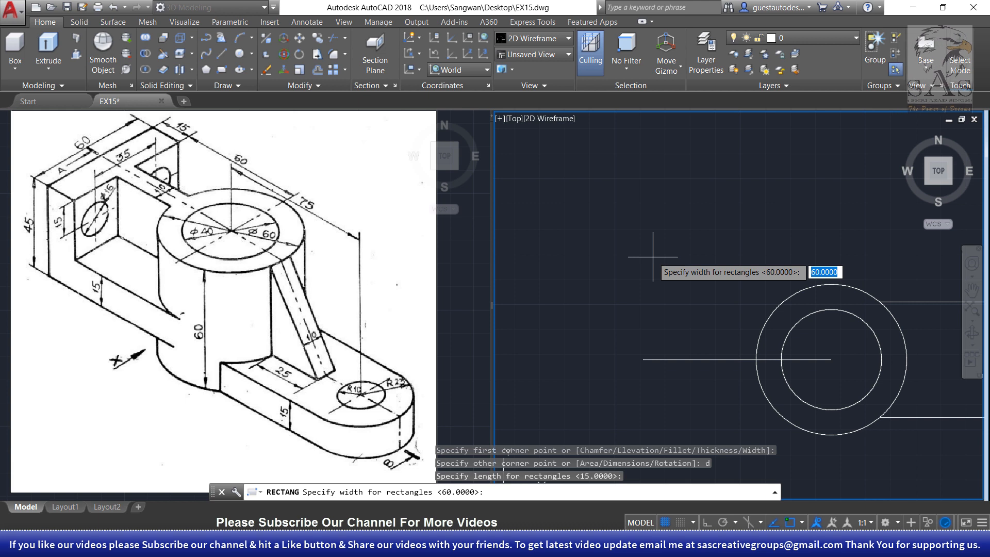
pyautogui.press('Return')
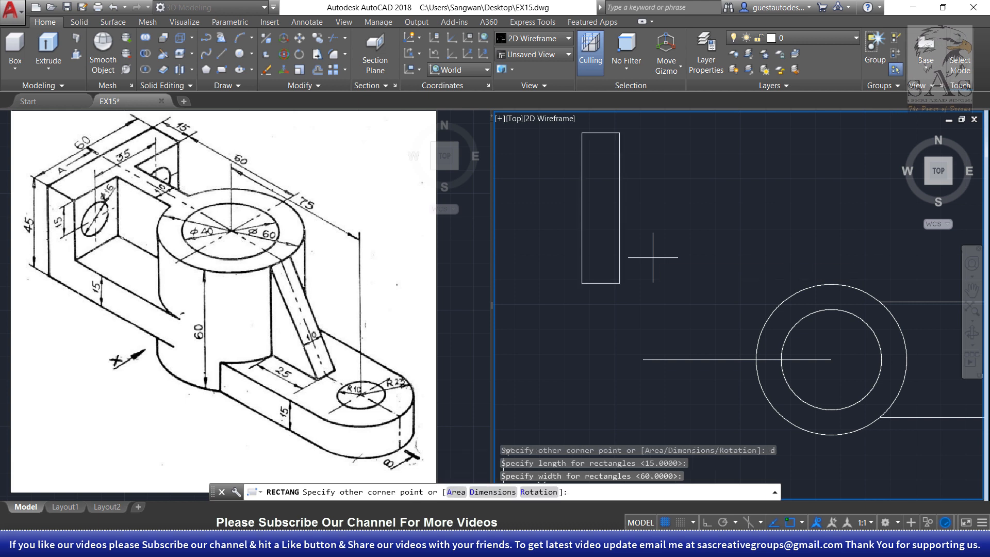
pyautogui.click(653, 257)
# Move the 15 by 60 rectangle by the midpoint of its outer long edge onto the free end of the 75-long line
pyautogui.click(636, 229)
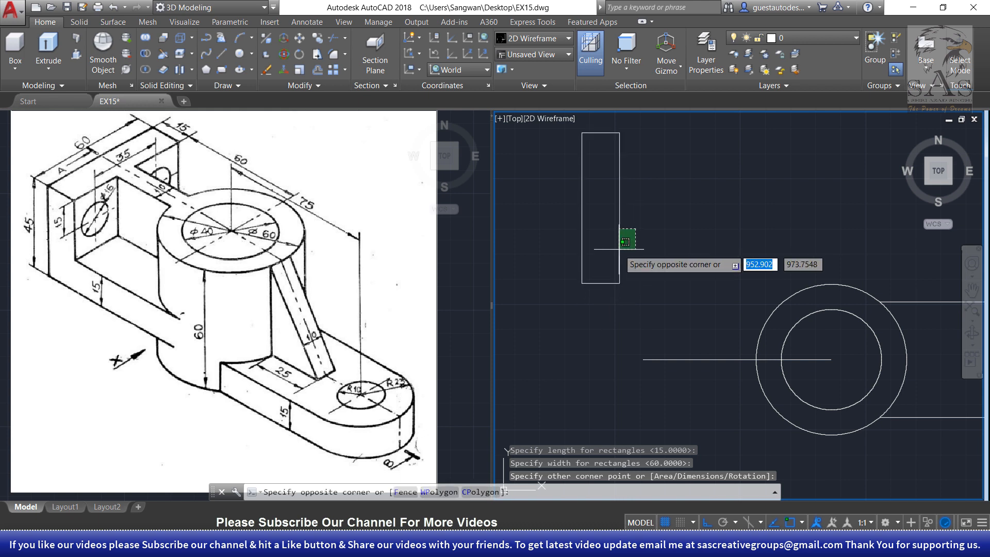
pyautogui.click(637, 261)
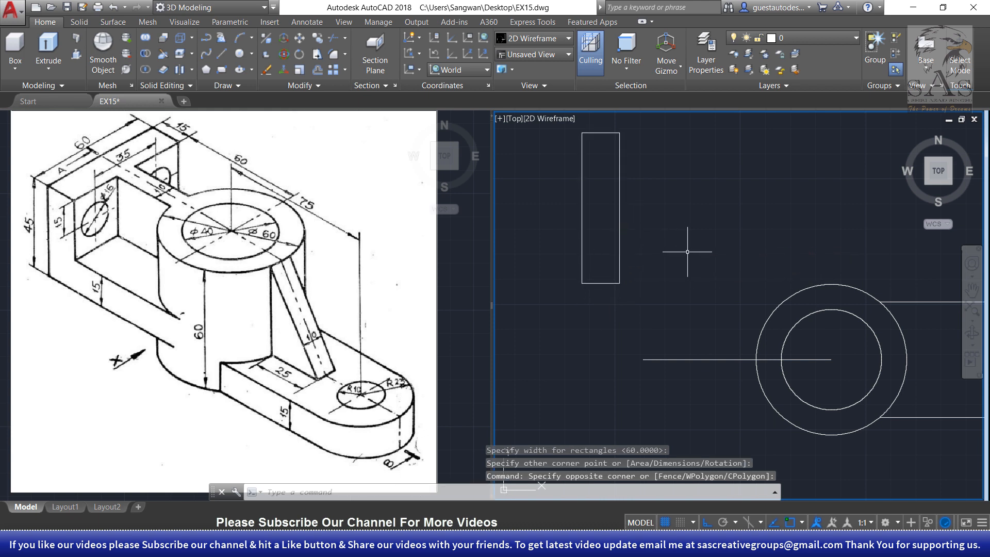
pyautogui.press('Return')
pyautogui.click(646, 204)
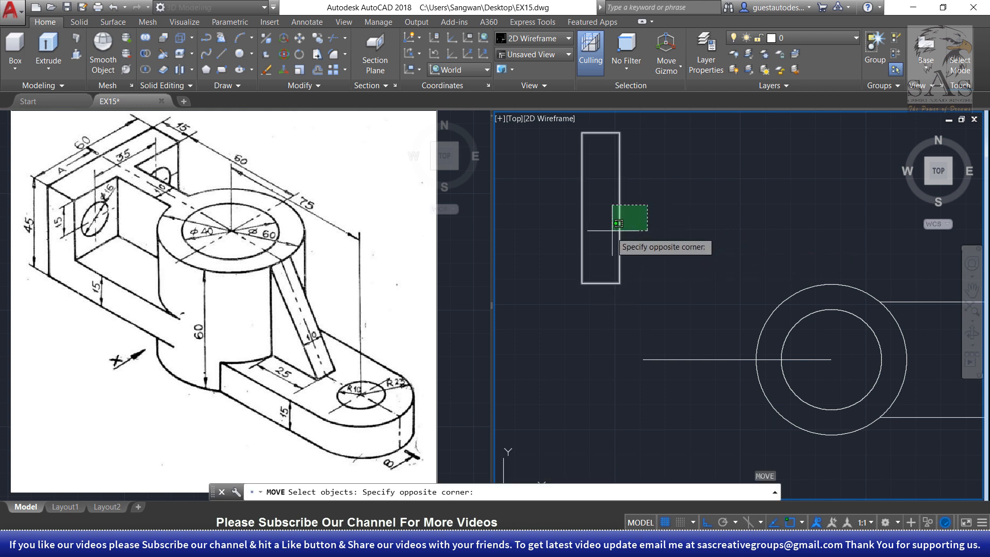
pyautogui.click(613, 230)
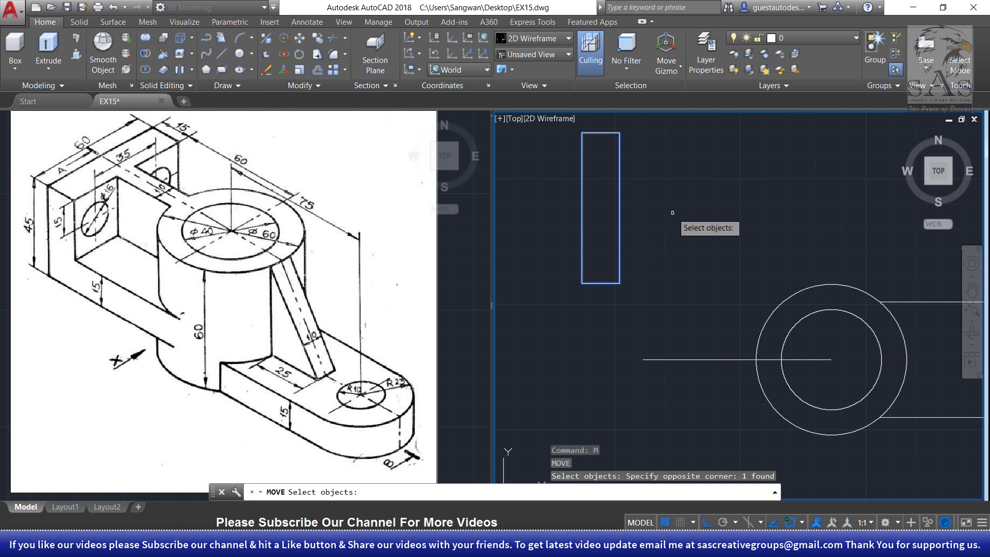
pyautogui.click(581, 208)
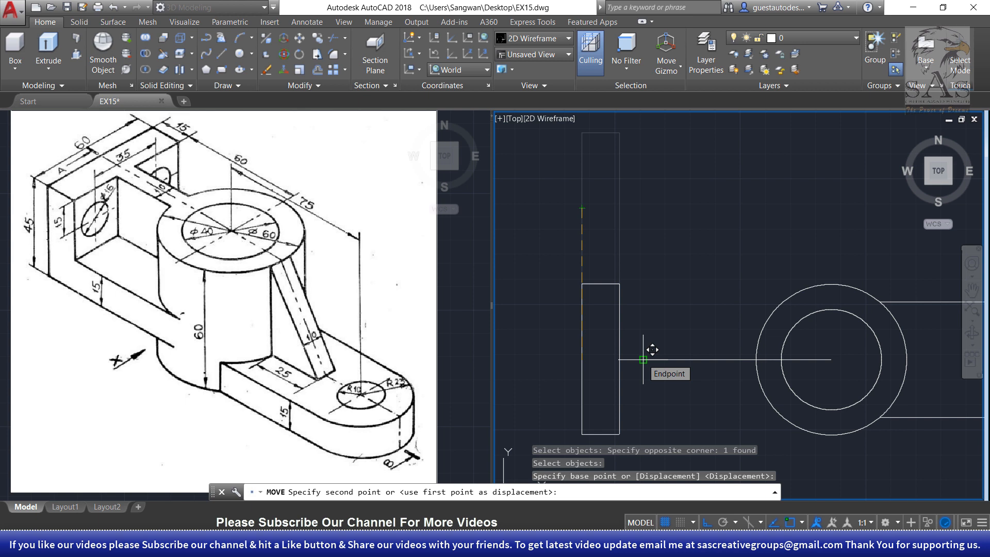
pyautogui.click(643, 360)
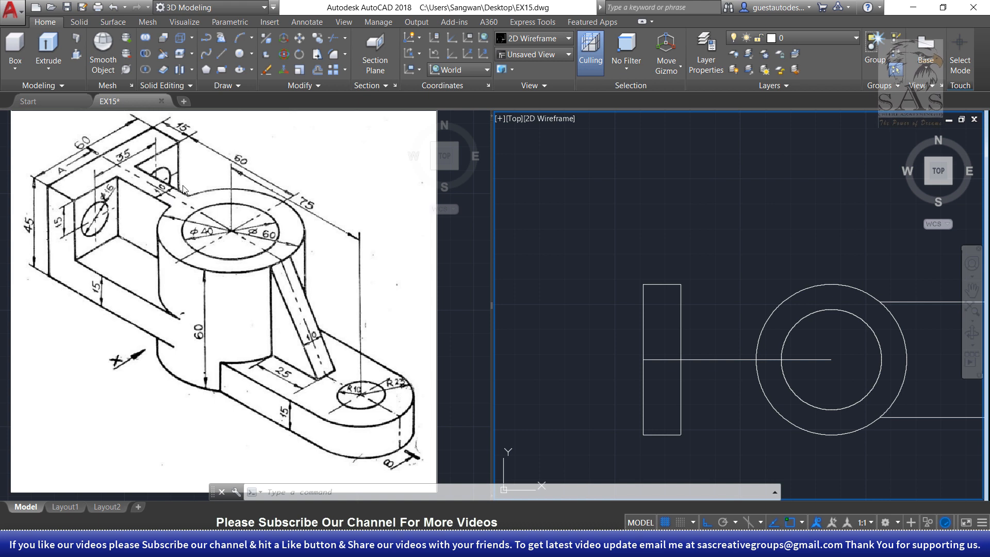
# Offset the horizontal line between the rear plate and the cylinder by 5 to both sides for the web
pyautogui.write('o')
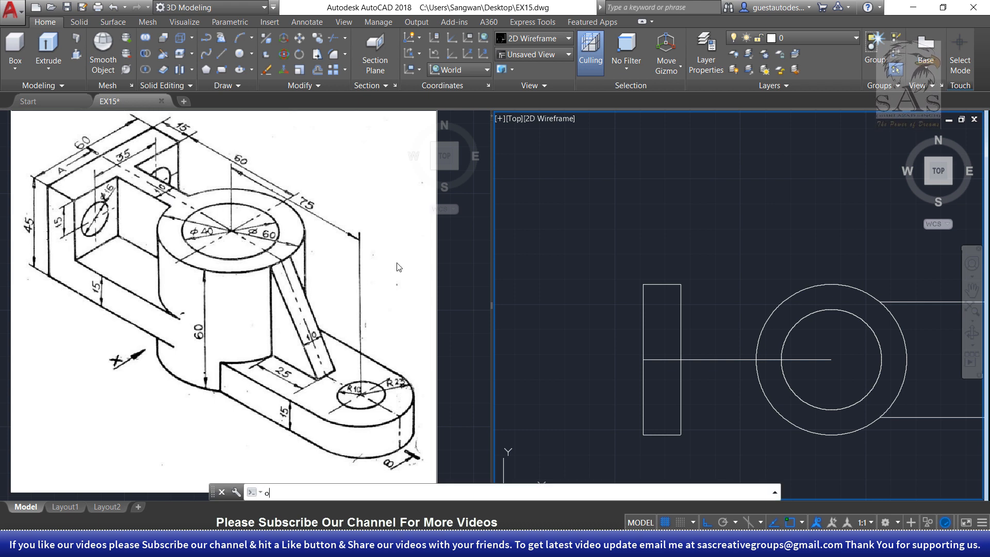
pyautogui.press('Return')
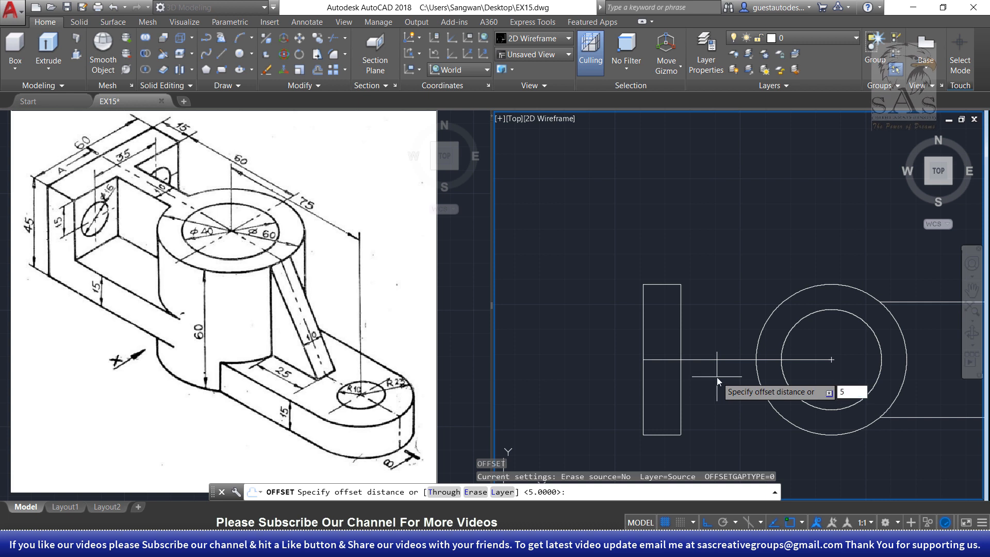
pyautogui.write('5')
pyautogui.press('Return')
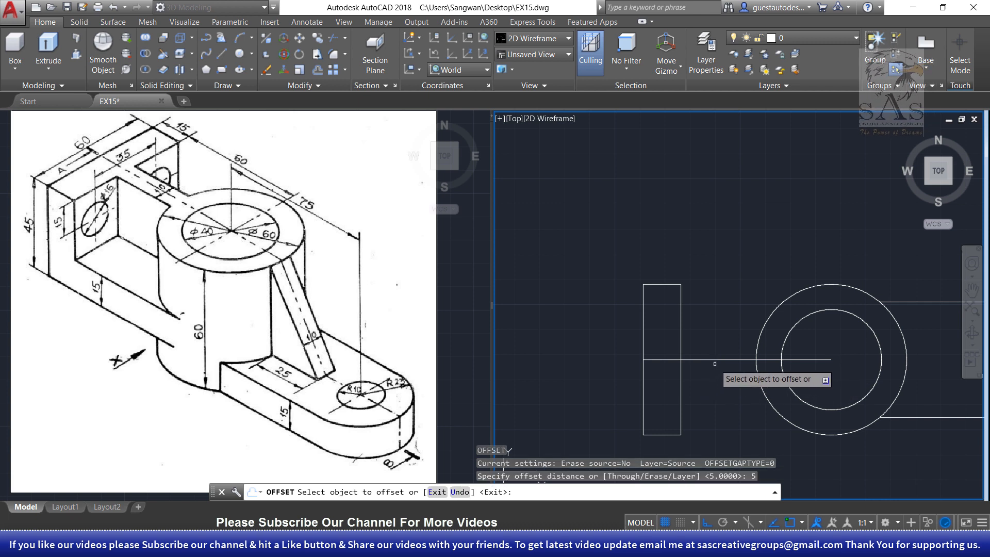
pyautogui.click(709, 359)
pyautogui.click(723, 344)
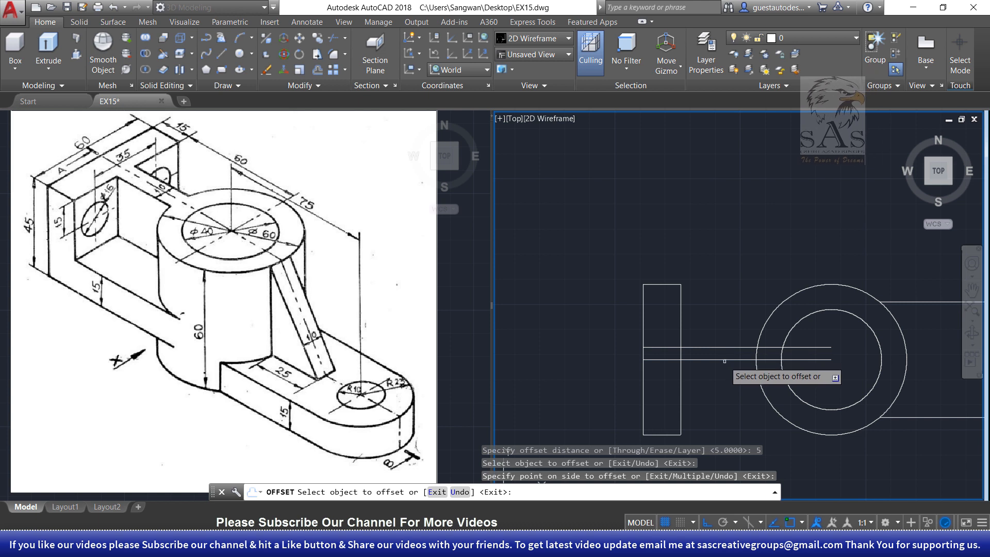
pyautogui.click(722, 360)
pyautogui.click(718, 381)
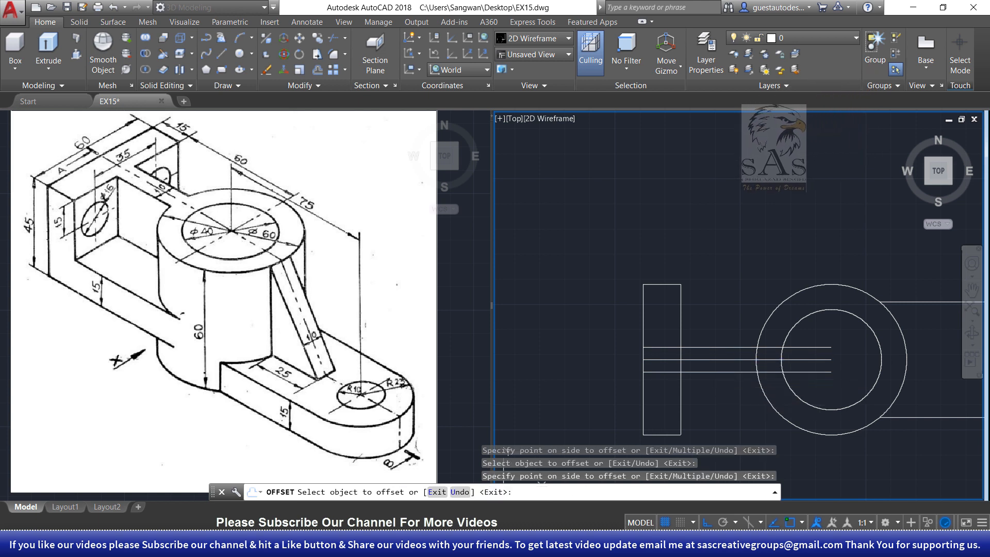
pyautogui.press('Escape')
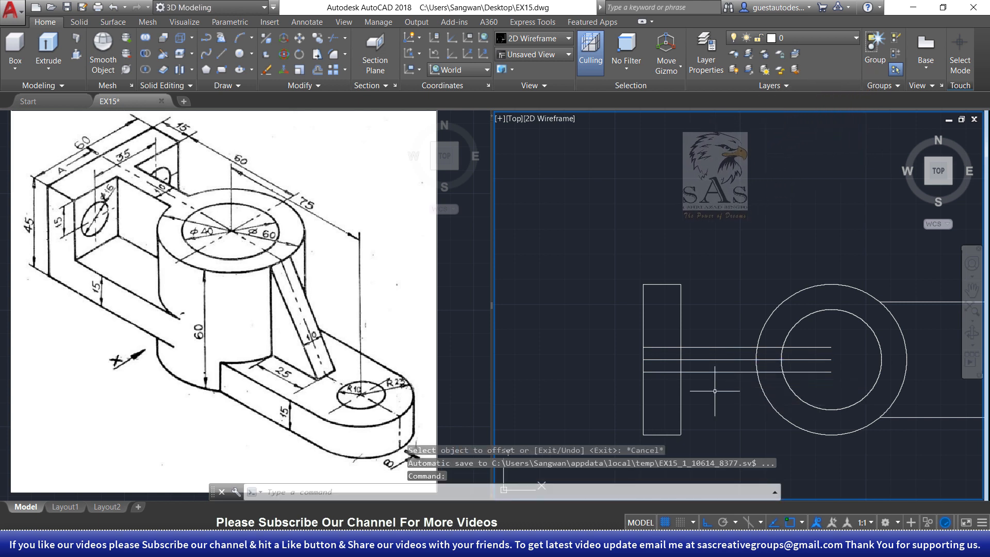
# Trim the three horizontal lines inside the plate rectangle, plus the middle line and the plate edge between the two web lines
pyautogui.write('tr')
pyautogui.press('Return')
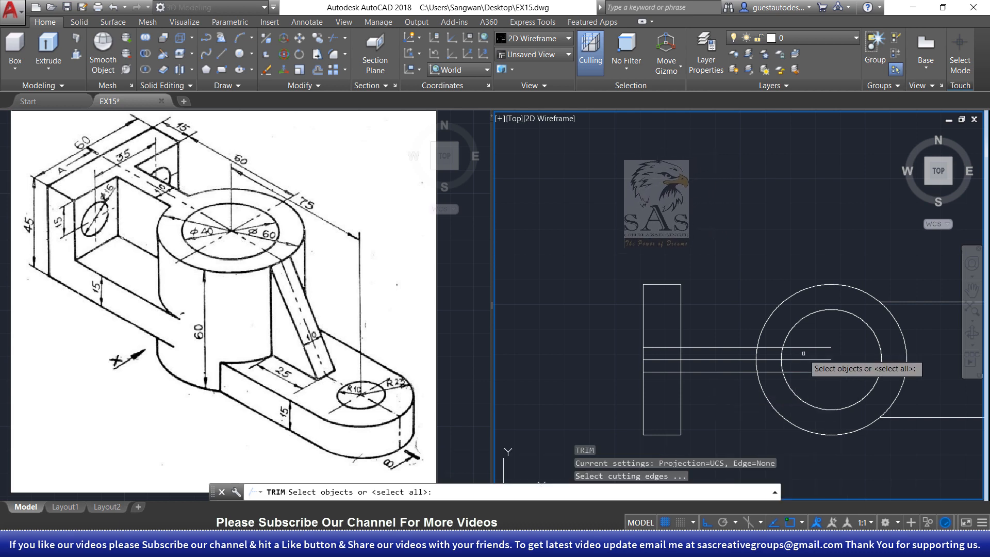
pyautogui.click(866, 328)
pyautogui.click(658, 373)
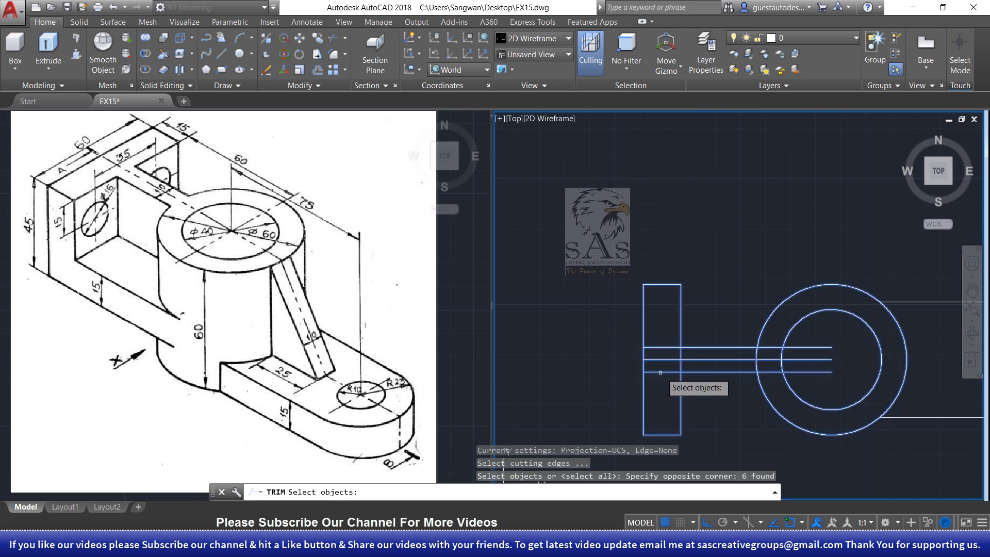
pyautogui.press('Return')
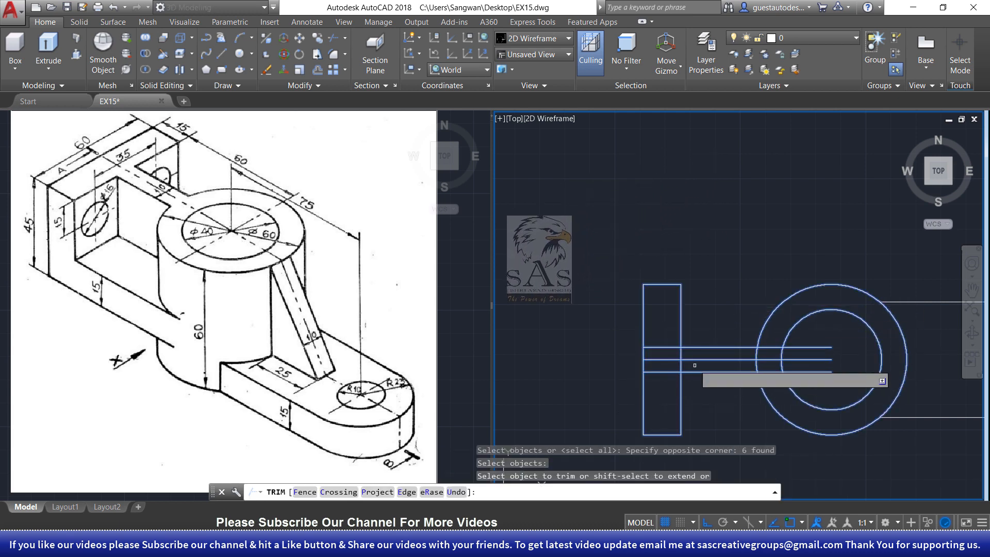
pyautogui.click(668, 343)
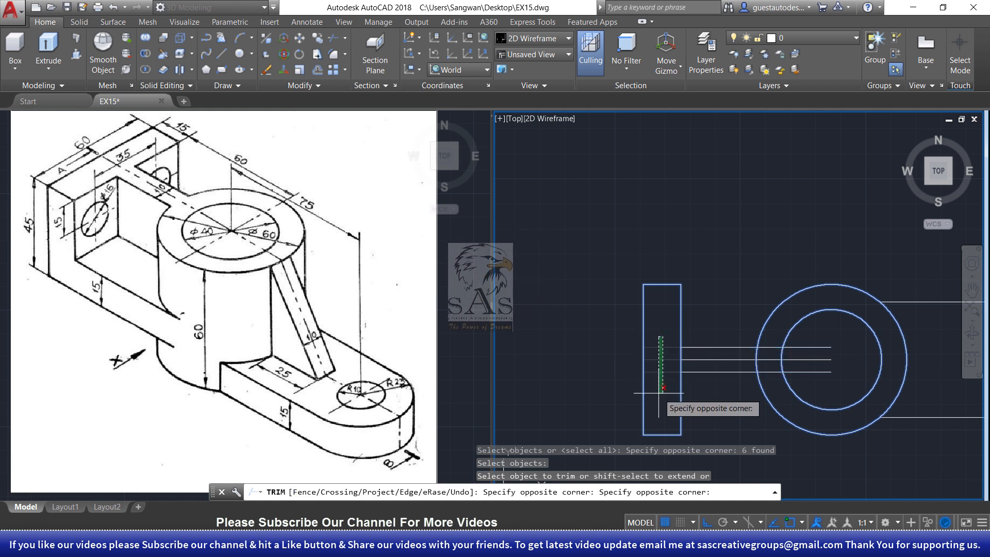
pyautogui.click(660, 375)
pyautogui.click(697, 347)
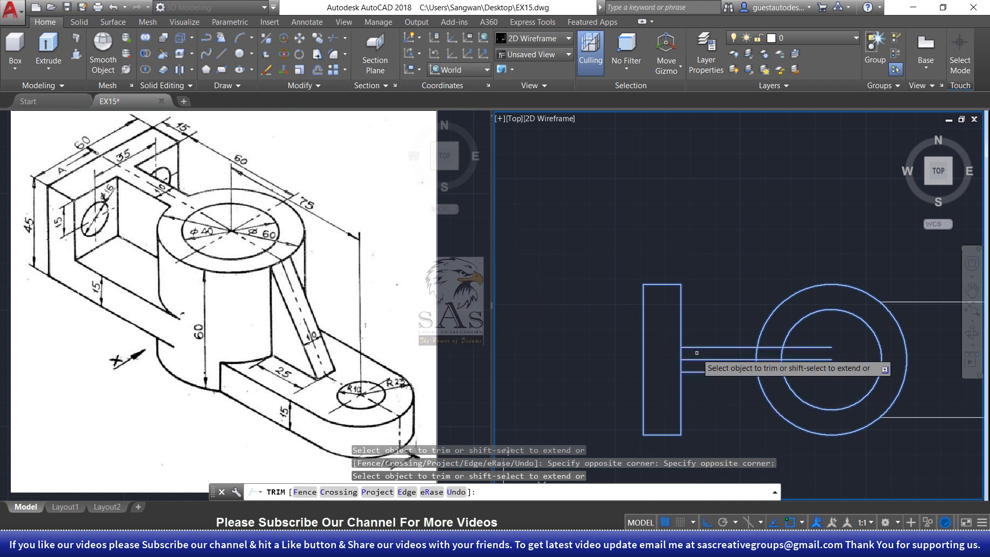
pyautogui.click(668, 364)
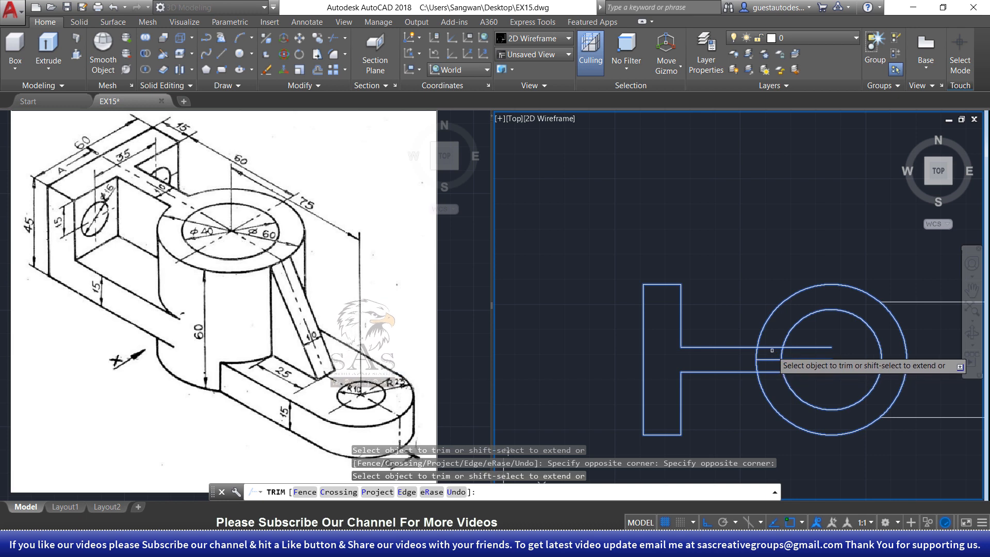
# Trim the parts of the three horizontal lines lying between the cylinder's inner and outer circles
pyautogui.click(771, 363)
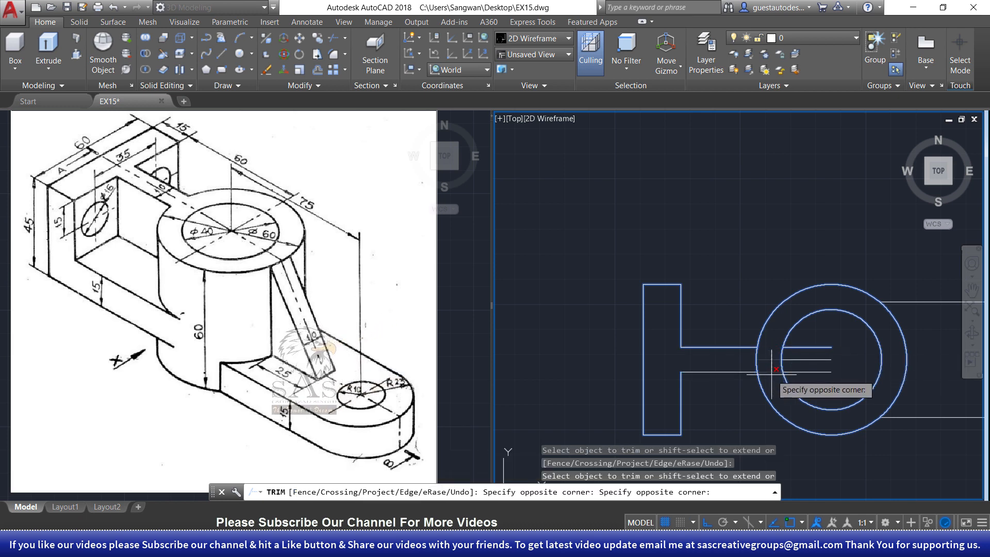
pyautogui.click(773, 361)
pyautogui.click(781, 355)
pyautogui.click(784, 364)
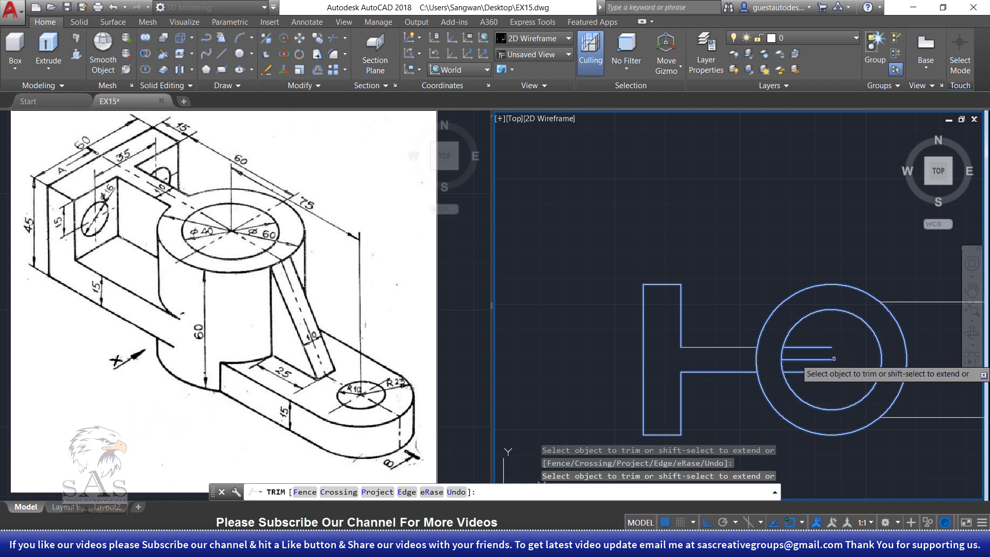
pyautogui.press('Escape')
# Delete the three leftover line pieces inside the cylinder's inner circle
pyautogui.click(821, 371)
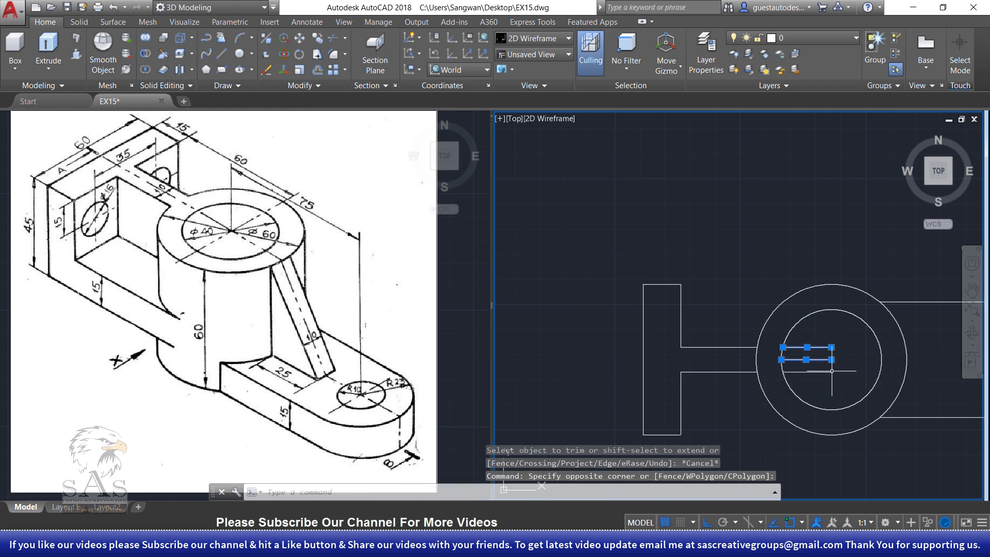
pyautogui.press('Delete')
pyautogui.click(829, 361)
pyautogui.click(822, 382)
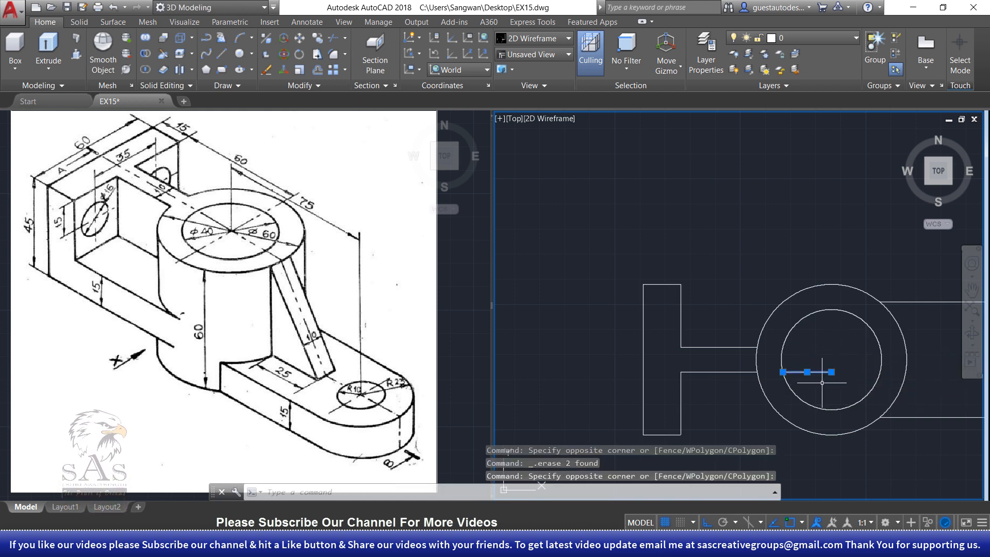
pyautogui.press('Delete')
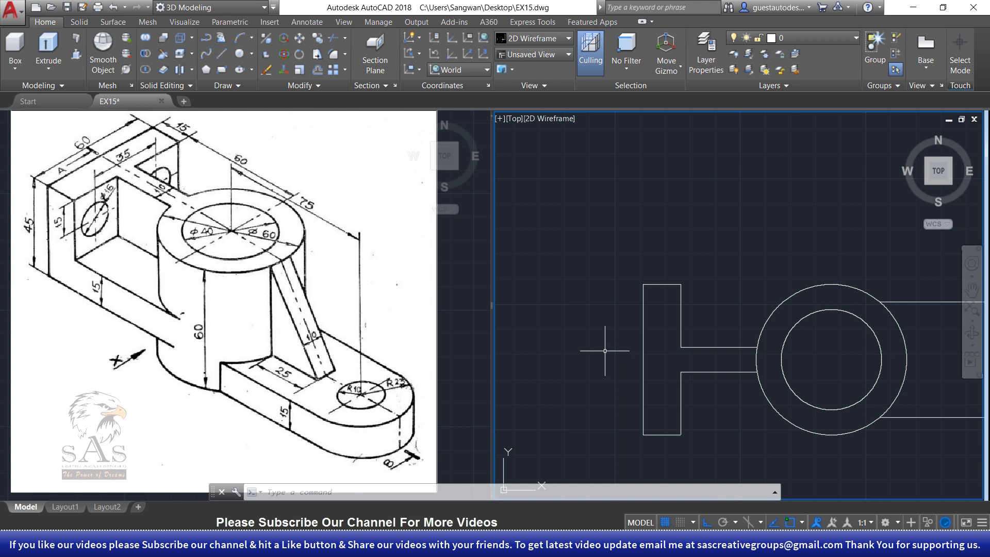
# Draw a rectangle from the rear plate's upper outer corner to the bottom quadrant of the cylinder's outer circle
pyautogui.press('Return')
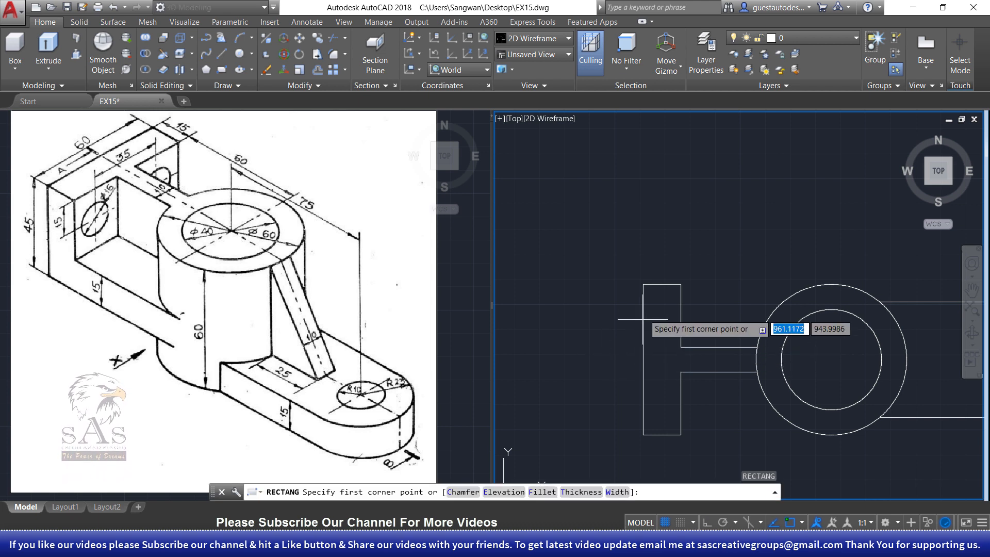
pyautogui.click(643, 285)
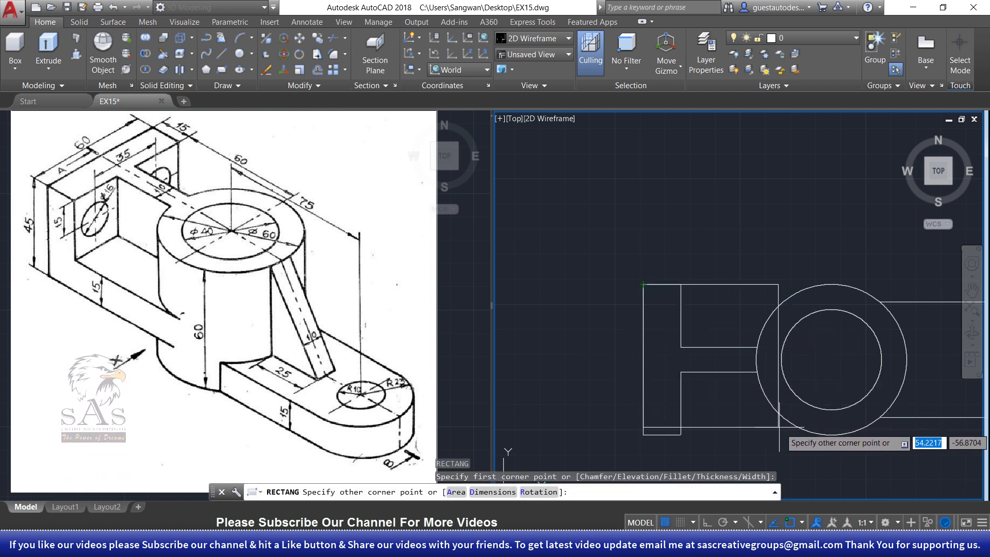
pyautogui.click(831, 435)
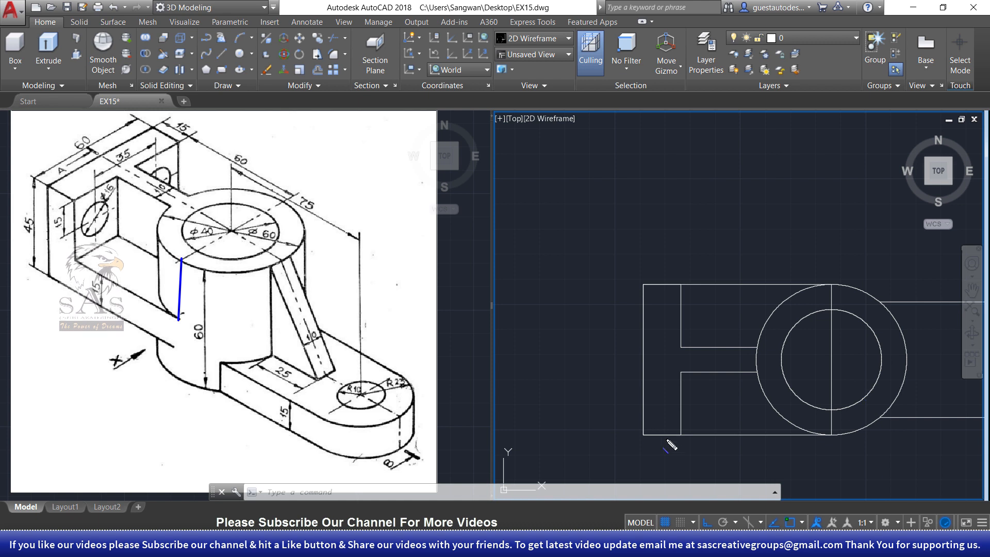
# Check the height dimensions of the cylinder and the rear plate in the reference drawing
pyautogui.press('Escape')
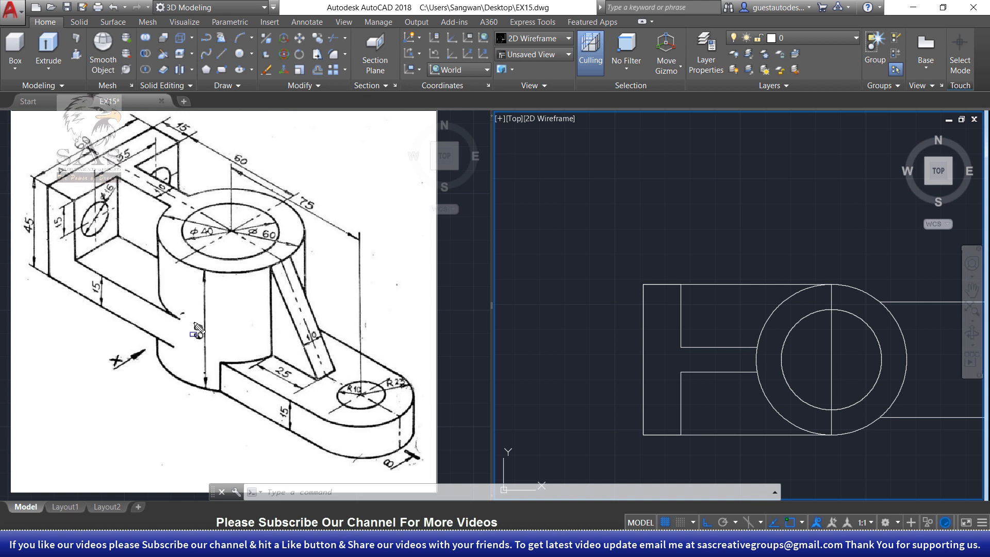
pyautogui.moveTo(187, 318); pyautogui.dragTo(222, 349)
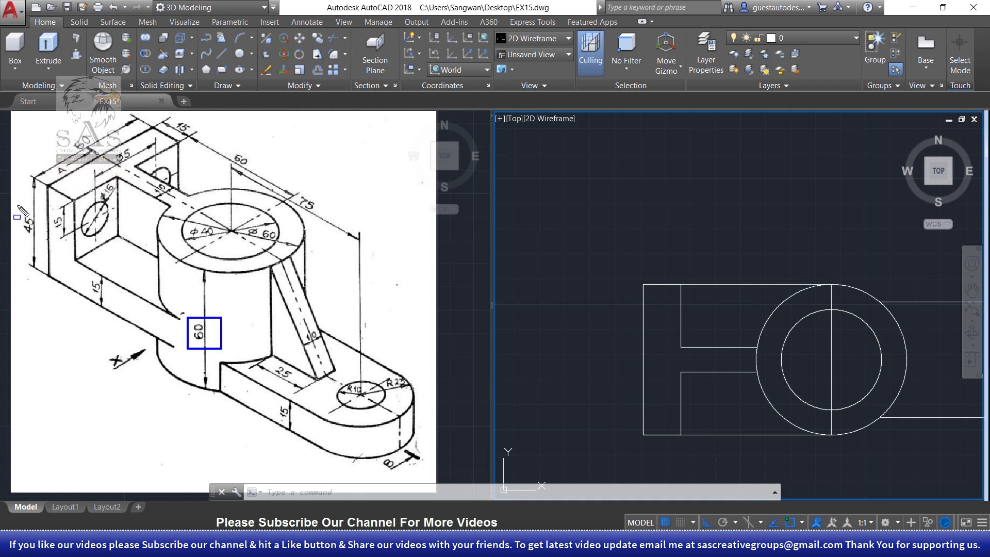
pyautogui.moveTo(18, 206); pyautogui.dragTo(36, 242)
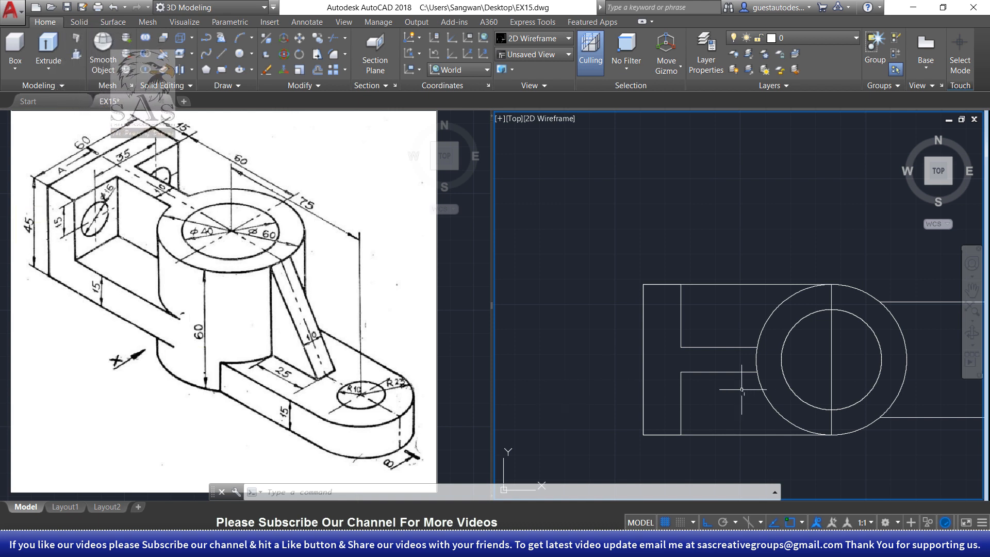
# Trim the large rectangle's vertical edge where it crosses the cylinder's outer and inner circles
pyautogui.moveTo(757, 387); pyautogui.dragTo(664, 376, button='middle')
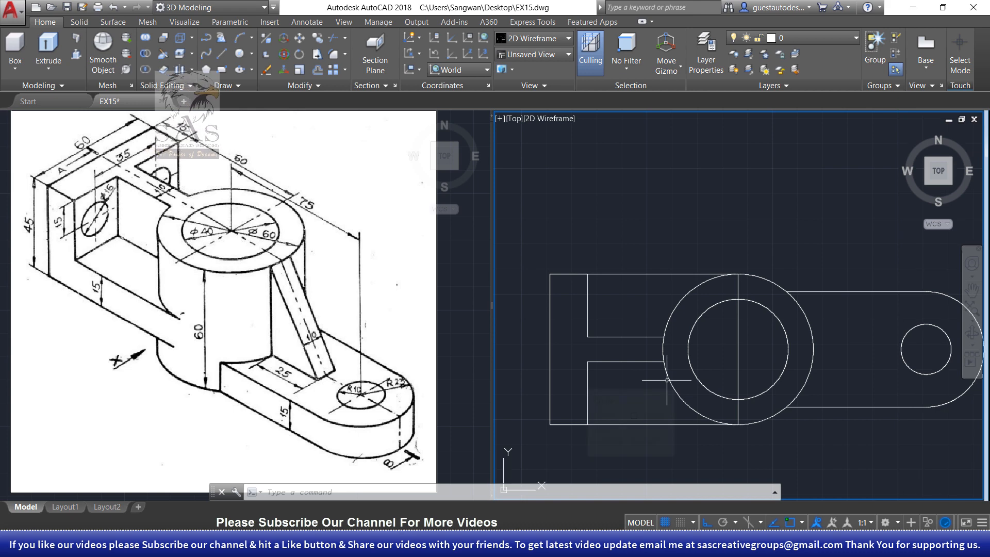
pyautogui.write('tr')
pyautogui.press('Return')
pyautogui.click(763, 254)
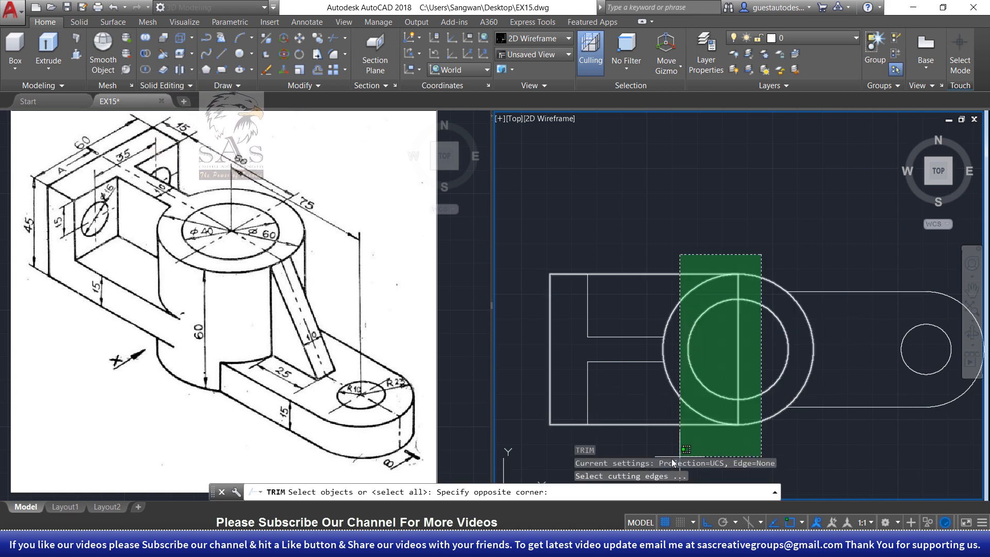
pyautogui.click(673, 453)
pyautogui.press('Return')
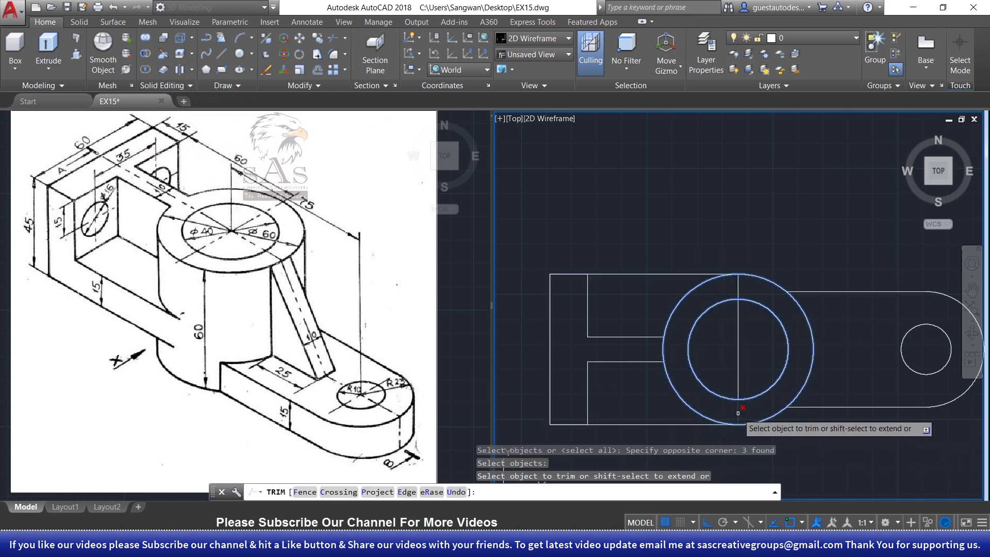
pyautogui.click(738, 413)
pyautogui.click(748, 376)
pyautogui.click(730, 355)
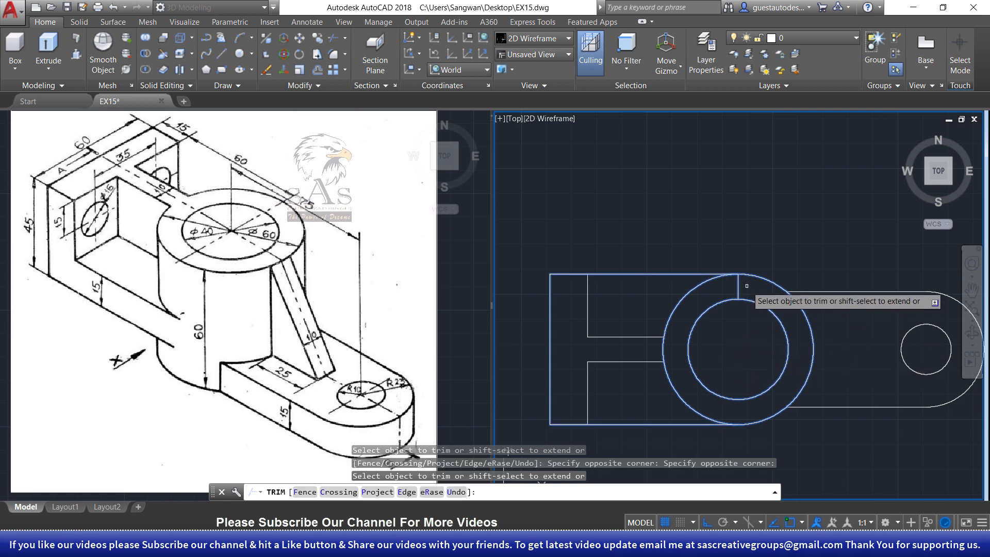
pyautogui.click(708, 263)
pyautogui.click(772, 308)
pyautogui.press('Return')
pyautogui.press('Escape')
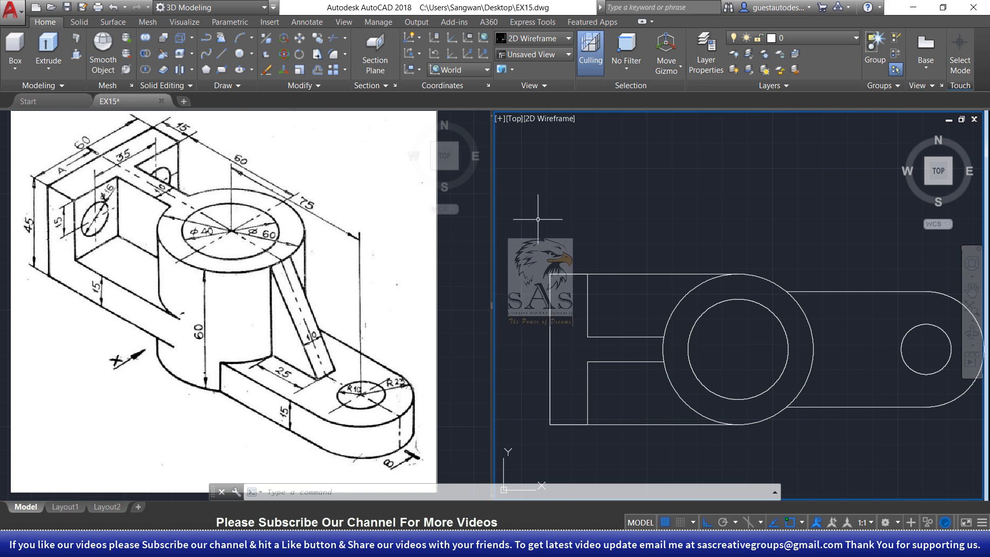
# Switch the model viewport to the SW Isometric view and apply the Shaded visual style
pyautogui.click(515, 118)
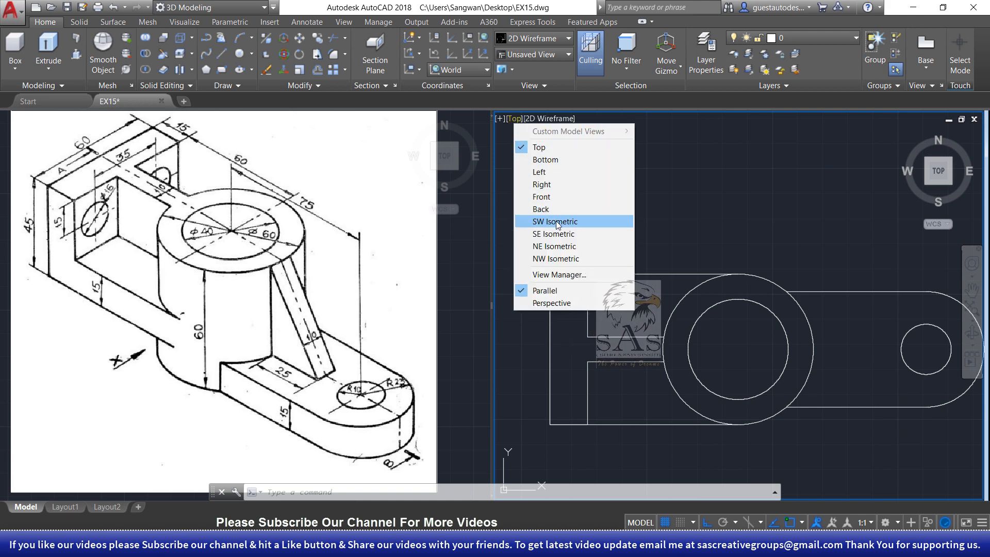
pyautogui.click(553, 222)
pyautogui.moveTo(863, 345); pyautogui.dragTo(671, 465, button='middle')
pyautogui.scroll(3, 645, 426)
pyautogui.scroll(-2, 724, 401)
pyautogui.keyDown('shift'); pyautogui.moveTo(780, 384); pyautogui.dragTo(802, 345, button='middle'); pyautogui.keyUp('shift')
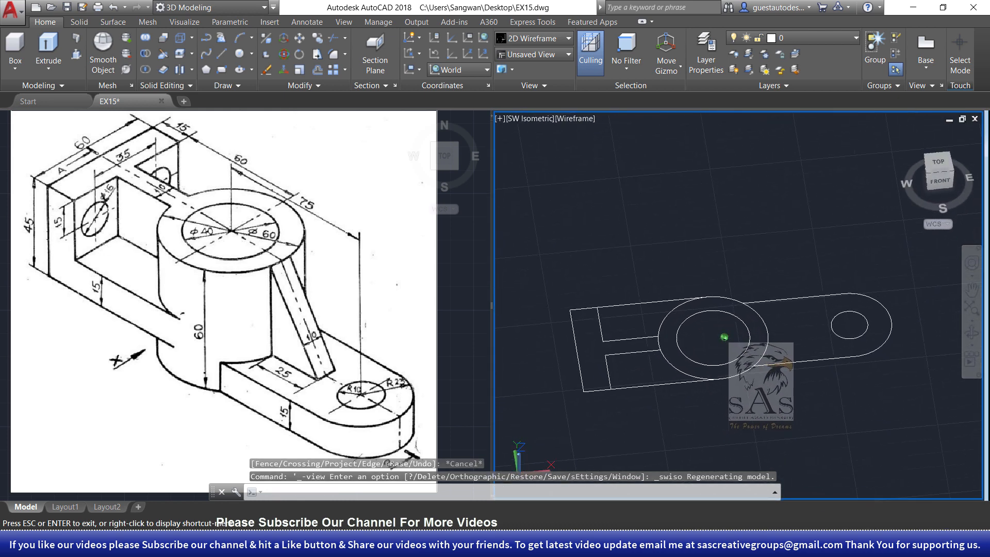
pyautogui.click(584, 119)
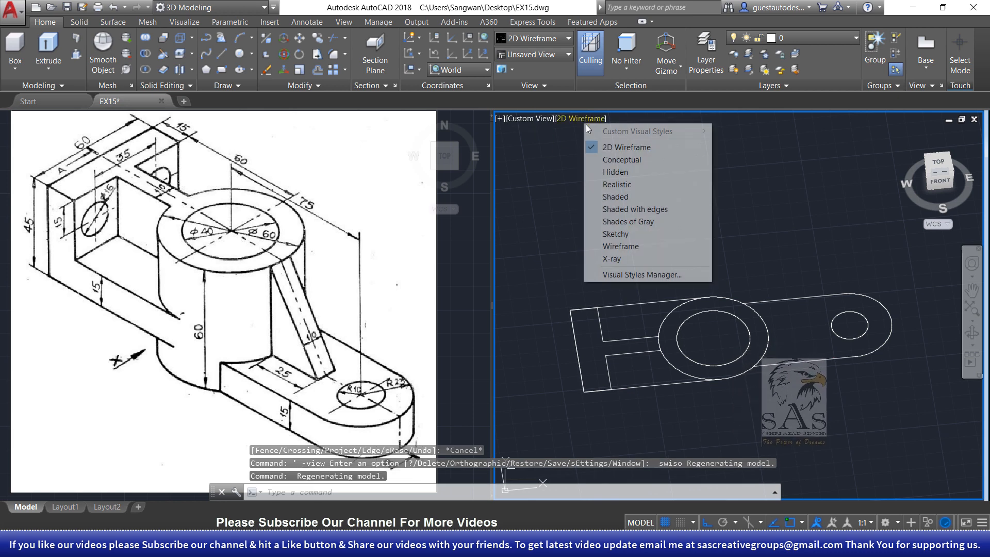
pyautogui.click(622, 198)
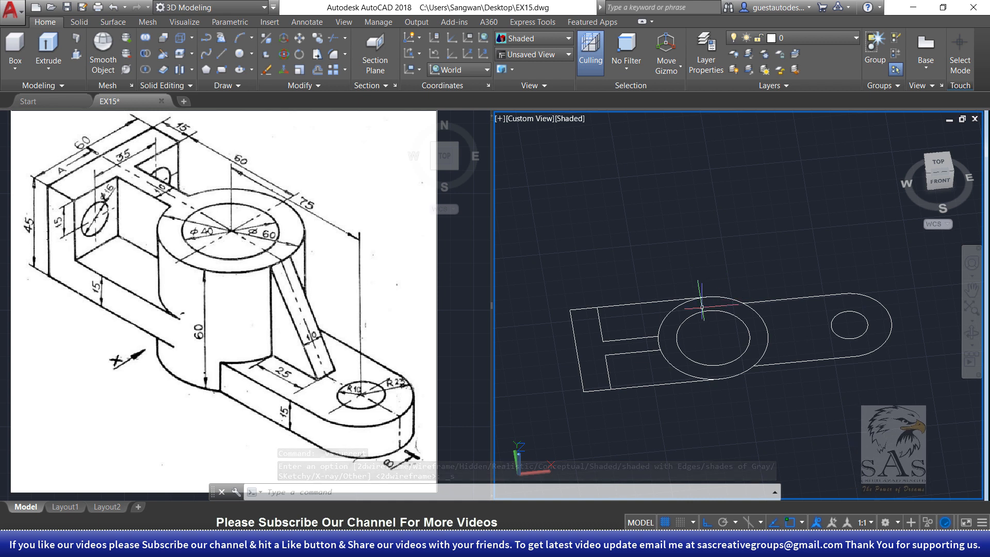
# Use Presspull to raise the rounded arm around its hole to a height of 15
pyautogui.click(75, 57)
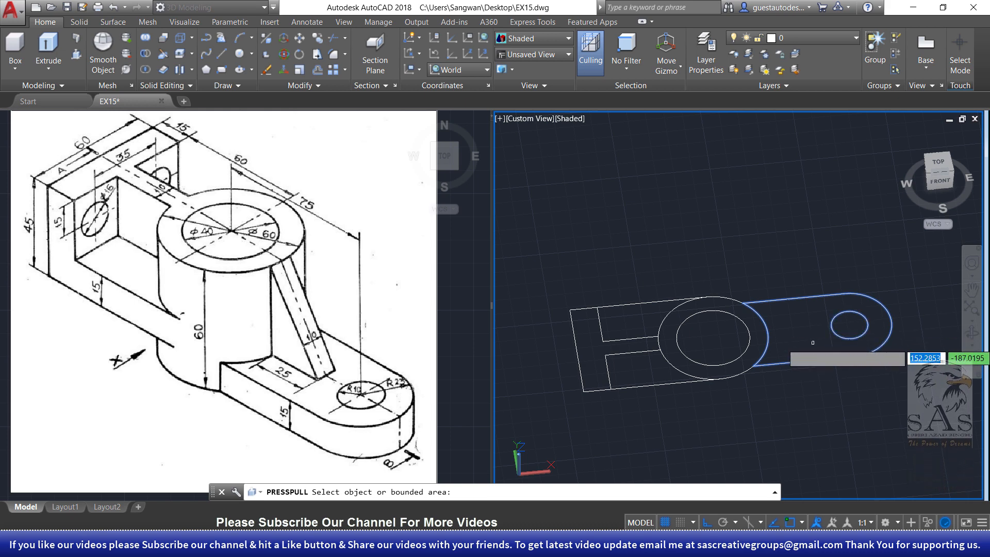
pyautogui.click(812, 342)
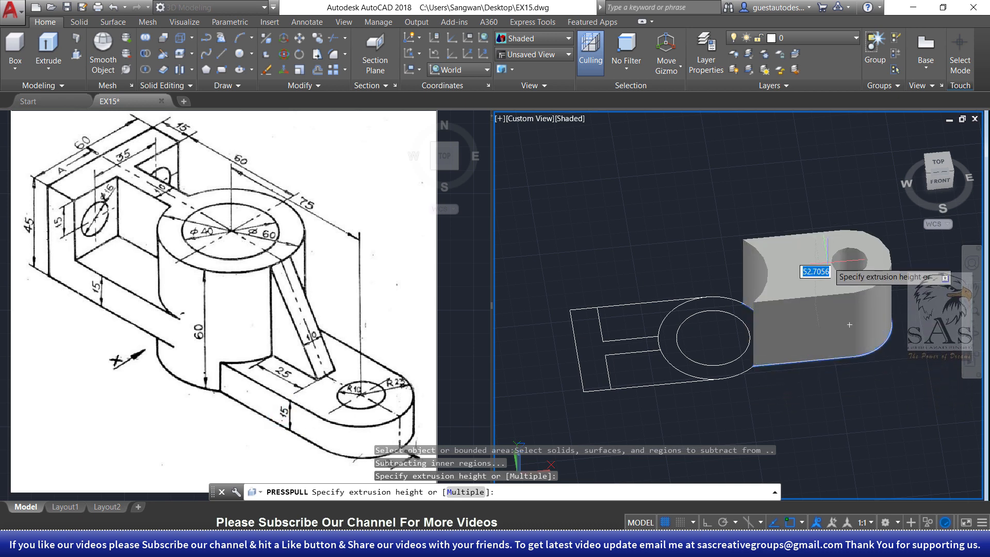
pyautogui.write('15')
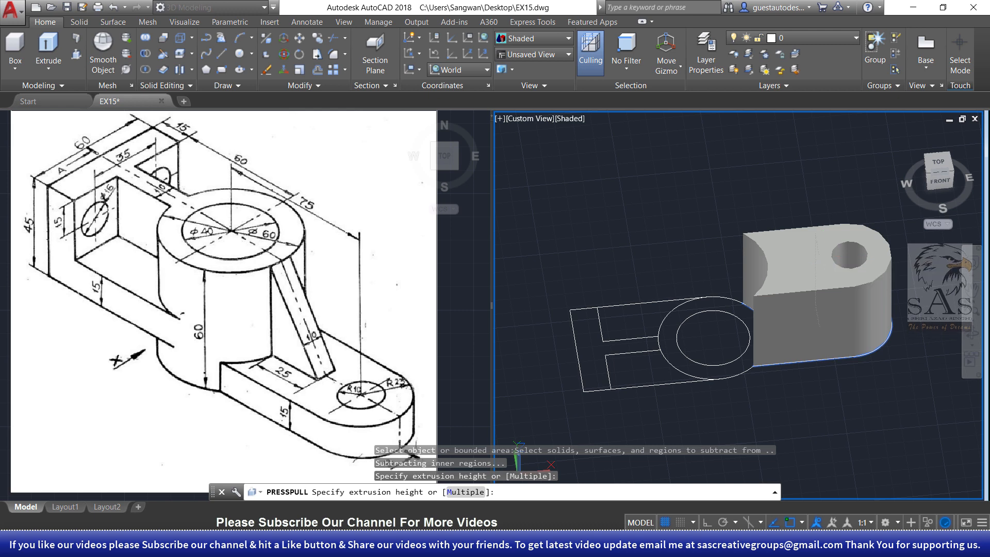
pyautogui.press('Return')
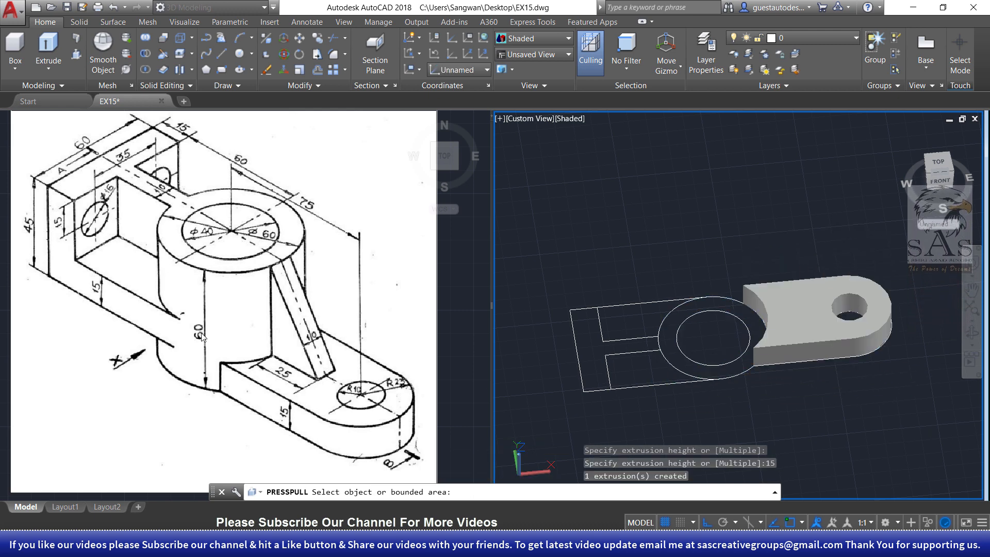
# Presspull the ring between the cylinder's inner and outer circles to a height of 60
pyautogui.click(701, 368)
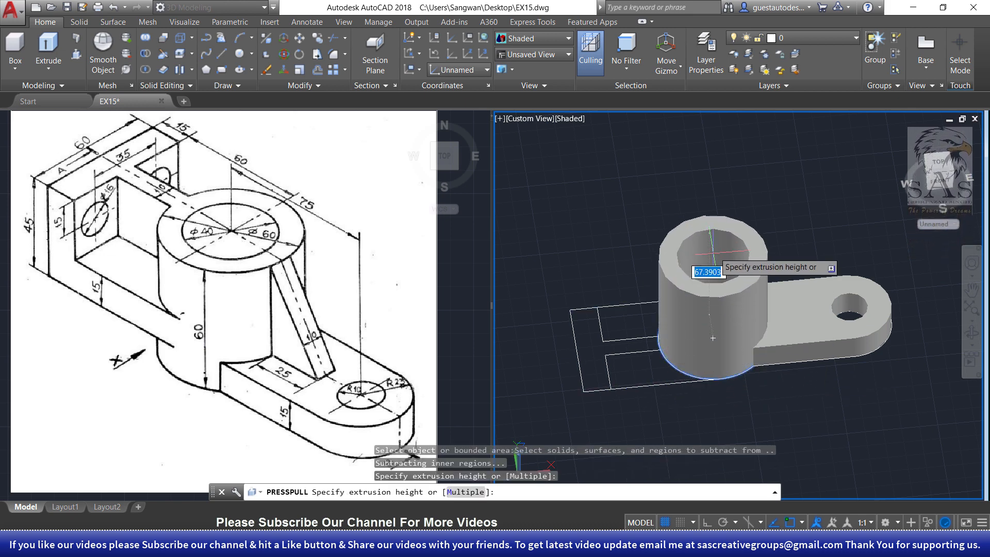
pyautogui.write('60')
pyautogui.press('Return')
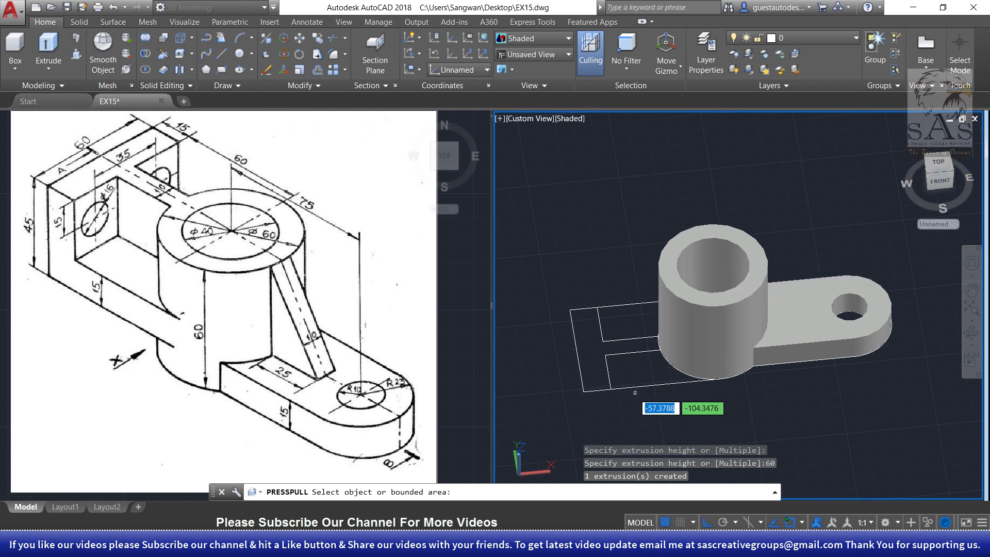
# Presspull the T-shaped profile of the rear plate and its connecting web to a height of 45
pyautogui.click(591, 351)
pyautogui.write('45')
pyautogui.press('Return')
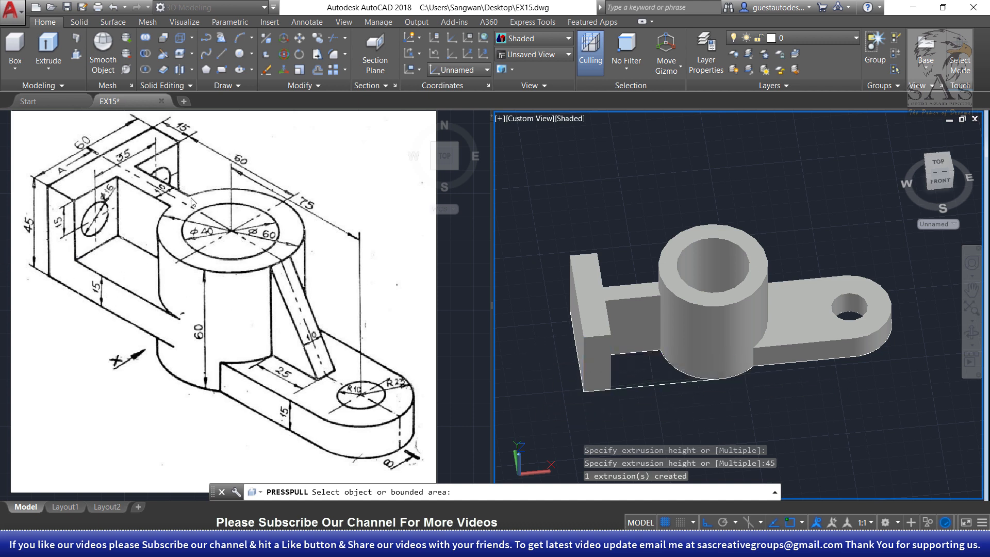
# Presspull the two base areas on either side of the web to a height of 15
pyautogui.click(635, 356)
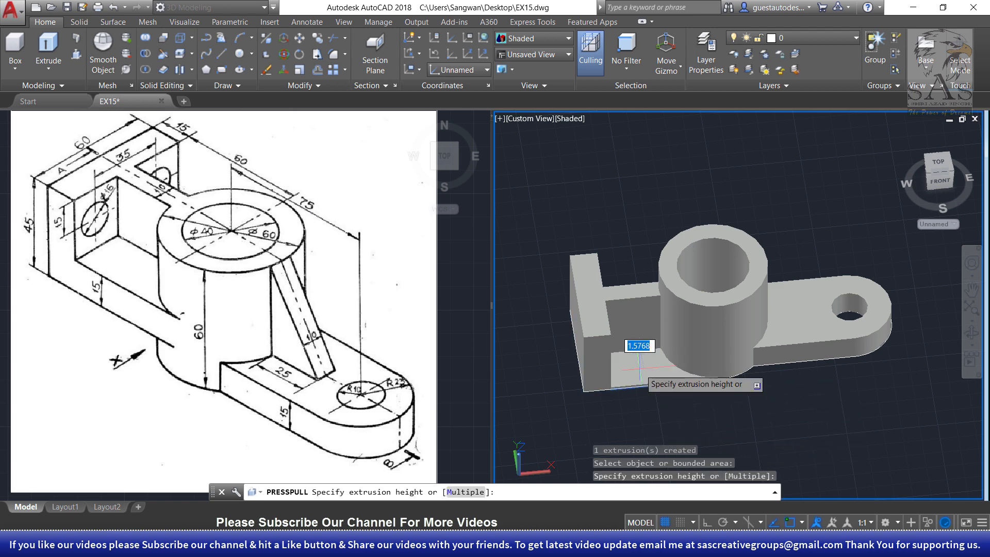
pyautogui.press('Return')
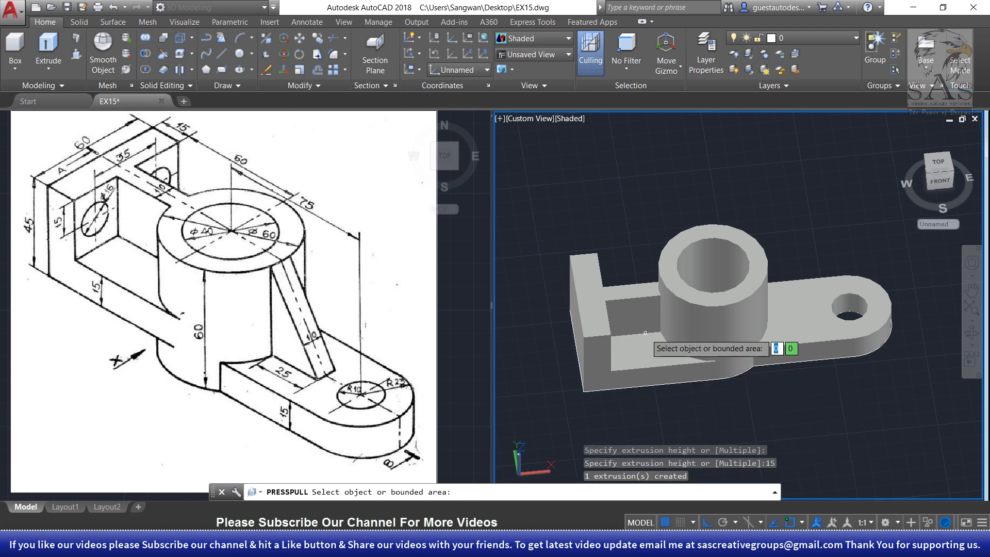
pyautogui.keyDown('shift'); pyautogui.moveTo(657, 335); pyautogui.dragTo(882, 335, button='middle'); pyautogui.keyUp('shift')
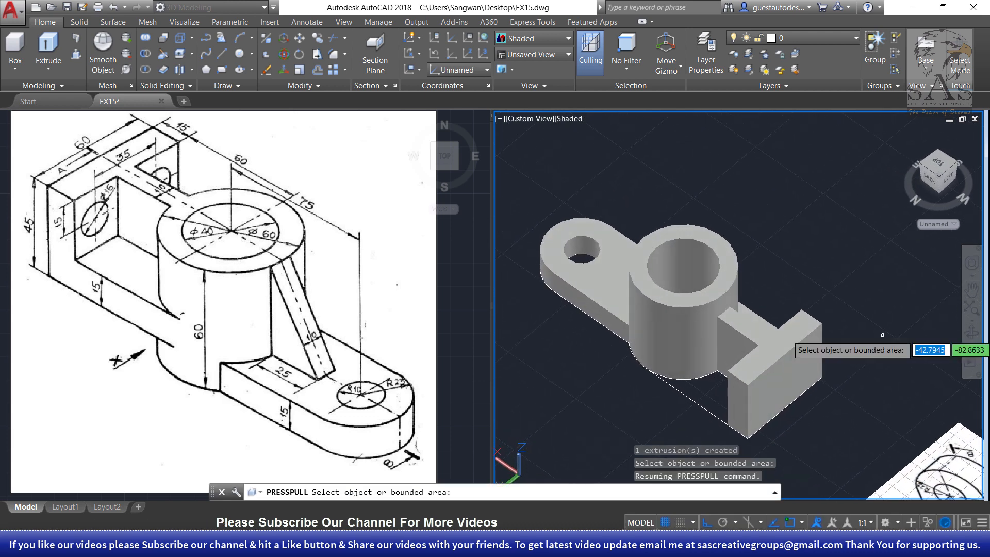
pyautogui.click(711, 397)
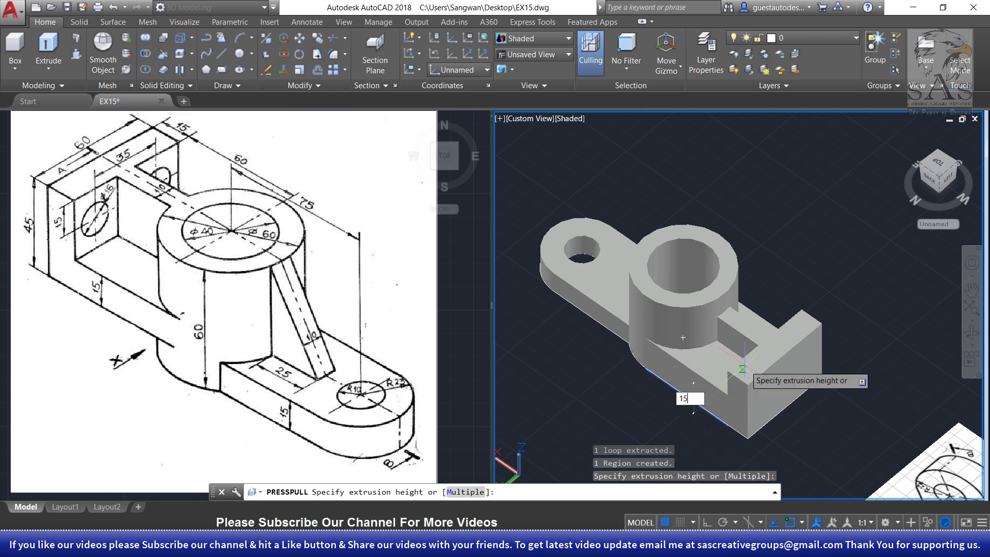
pyautogui.press('Return')
pyautogui.keyDown('shift'); pyautogui.moveTo(745, 364); pyautogui.dragTo(588, 390, button='middle'); pyautogui.keyUp('shift')
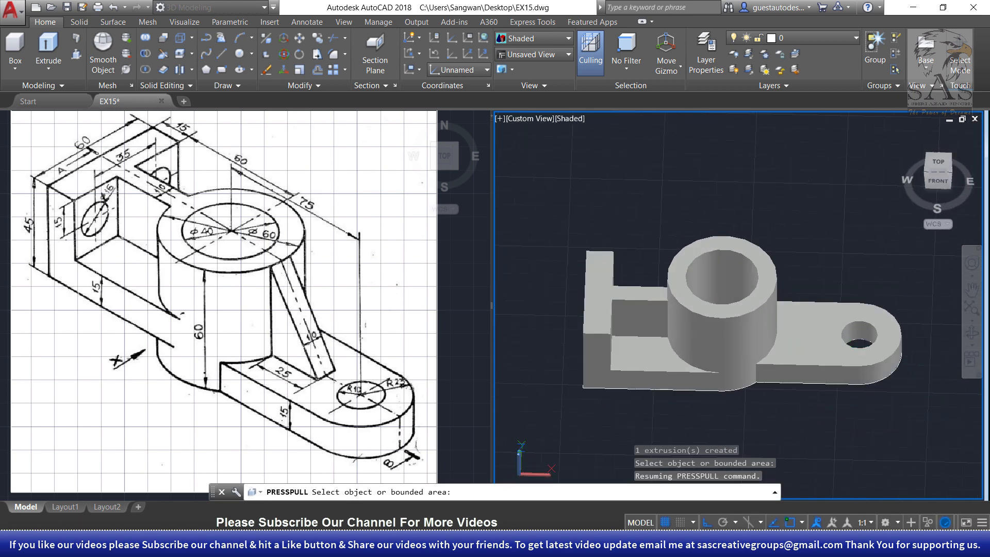
# Move the rear plate with web and the two base solids upward by the base's thickness, using the lower corner at the cylinder as base point
pyautogui.click(631, 359)
pyautogui.click(604, 300)
pyautogui.moveTo(571, 280)
pyautogui.keyDown('shift'); pyautogui.mouseDown(button='middle')
pyautogui.moveTo(632, 347)
pyautogui.moveTo(573, 281)
pyautogui.mouseUp(button='middle'); pyautogui.keyUp('shift')
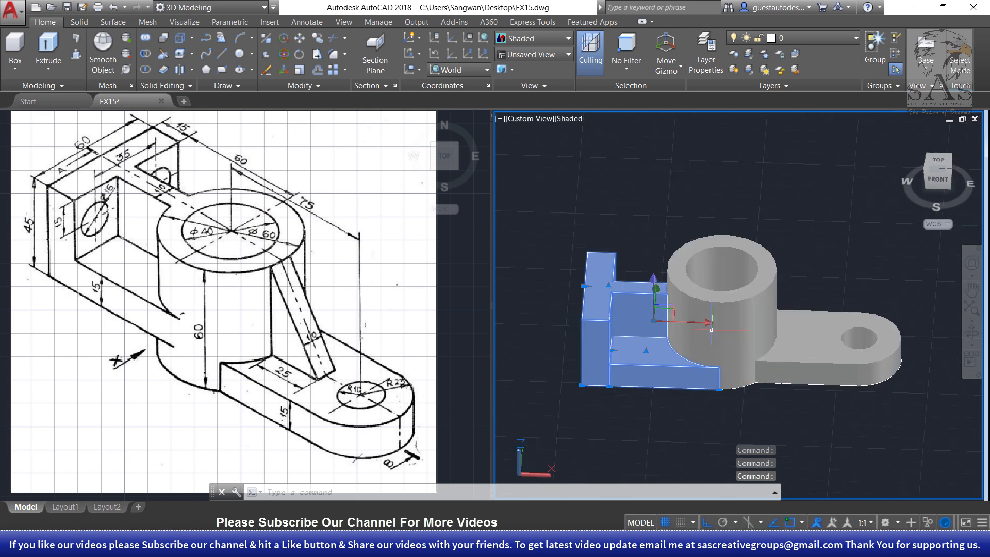
pyautogui.moveTo(719, 394); pyautogui.dragTo(669, 350, button='middle')
pyautogui.scroll(5, 669, 350)
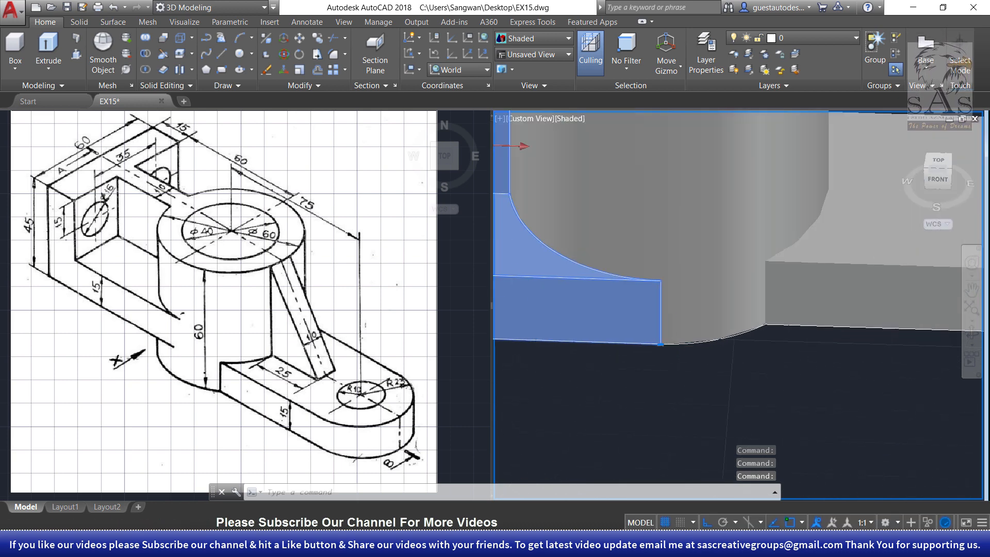
pyautogui.click(658, 298)
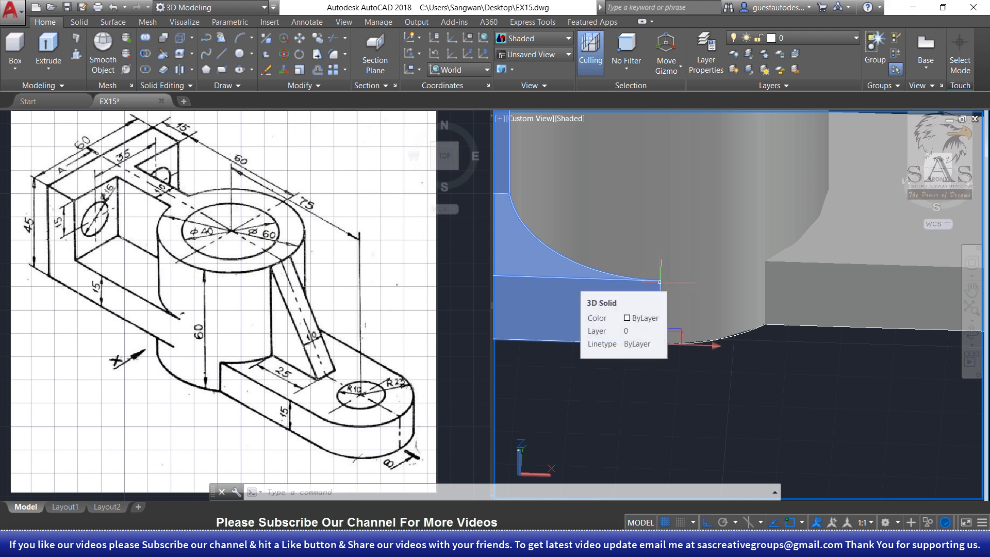
pyautogui.scroll(-8, 661, 282)
pyautogui.press('Return')
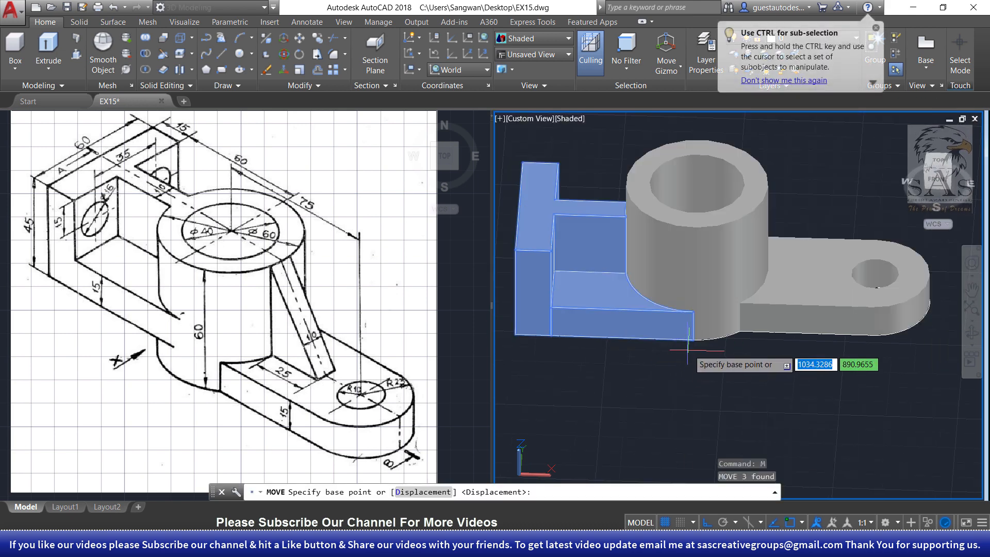
pyautogui.click(693, 339)
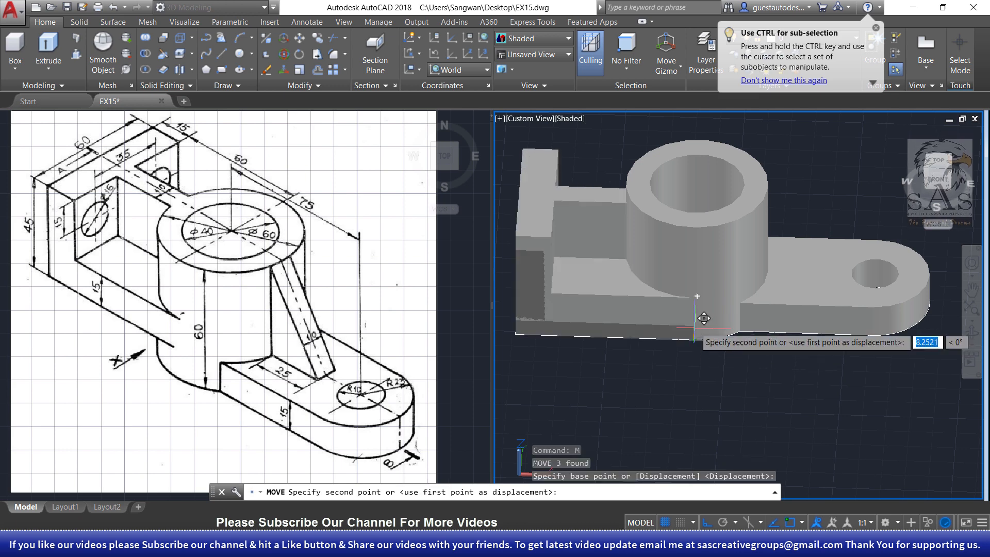
pyautogui.click(692, 306)
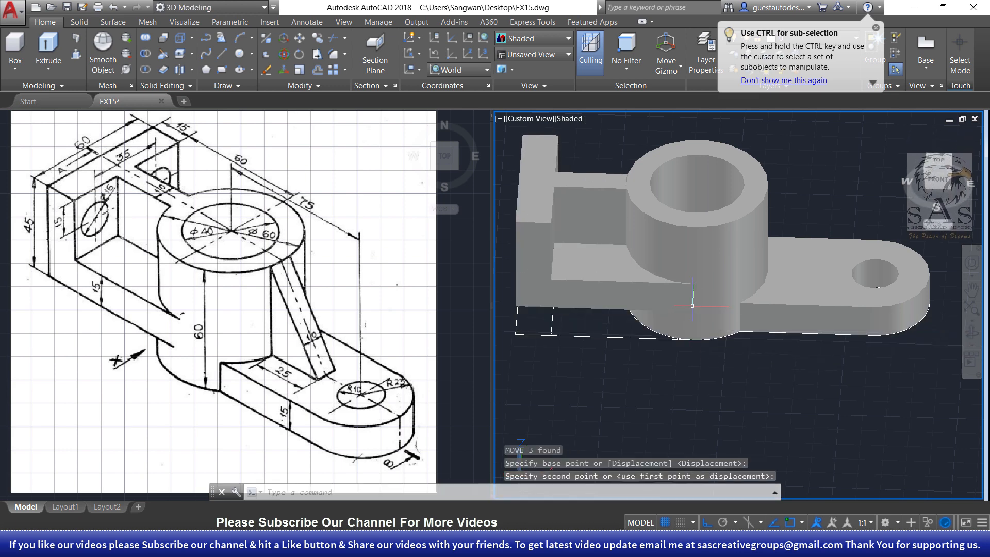
# Examine the bracket from several directions and compare the raised rear part with the reference drawing
pyautogui.scroll(-7, 643, 378)
pyautogui.scroll(5, 639, 377)
pyautogui.keyDown('shift'); pyautogui.moveTo(633, 379); pyautogui.dragTo(654, 411, button='middle'); pyautogui.keyUp('shift')
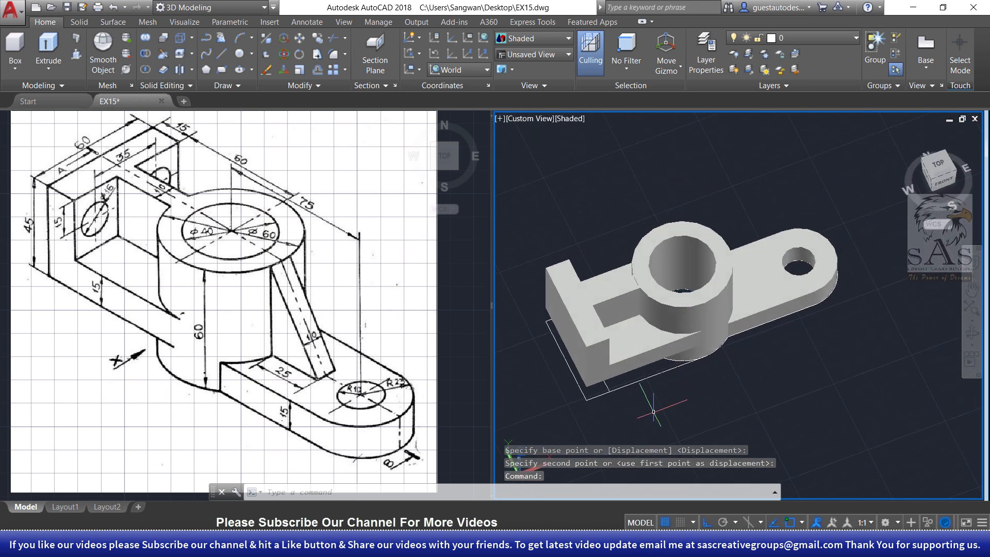
pyautogui.scroll(5, 659, 288)
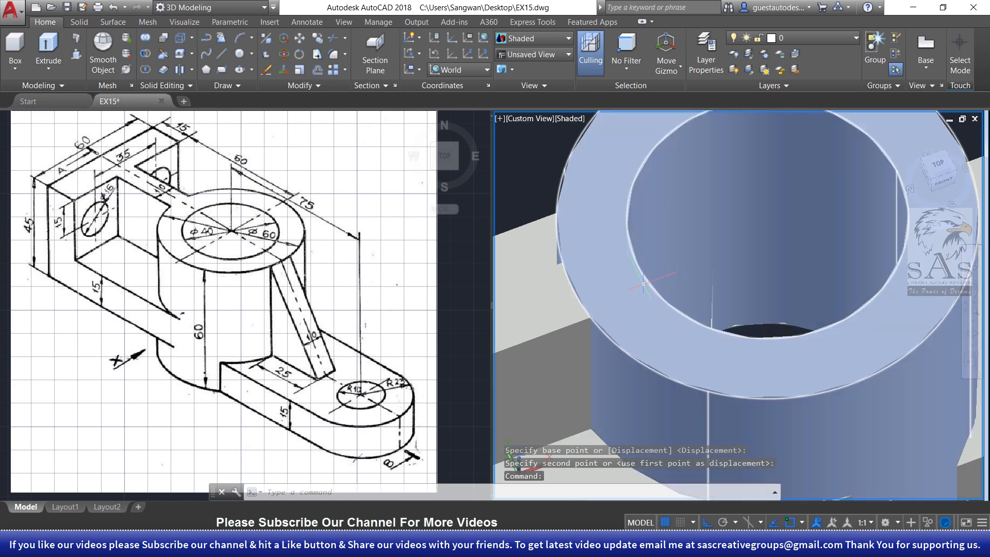
pyautogui.scroll(-5, 622, 307)
pyautogui.keyDown('shift'); pyautogui.moveTo(747, 379); pyautogui.dragTo(513, 315, button='middle'); pyautogui.keyUp('shift')
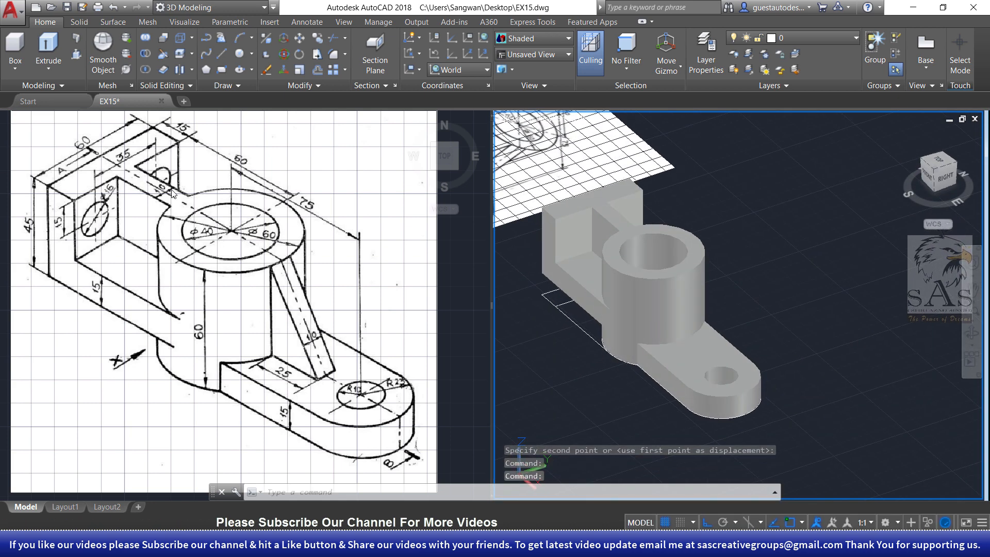
pyautogui.hotkey('ctrl', 'z')
pyautogui.hotkey('ctrl', 'z')
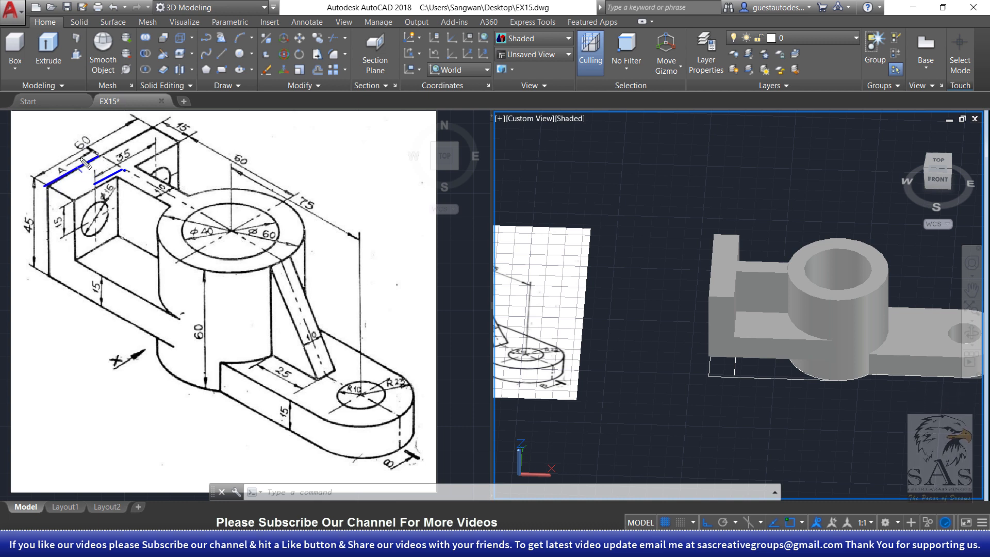
# Switch to Calculator, compute 30 - 17.5 for the rear plate hole's position, and return to the drawing
pyautogui.moveTo(397, 542)
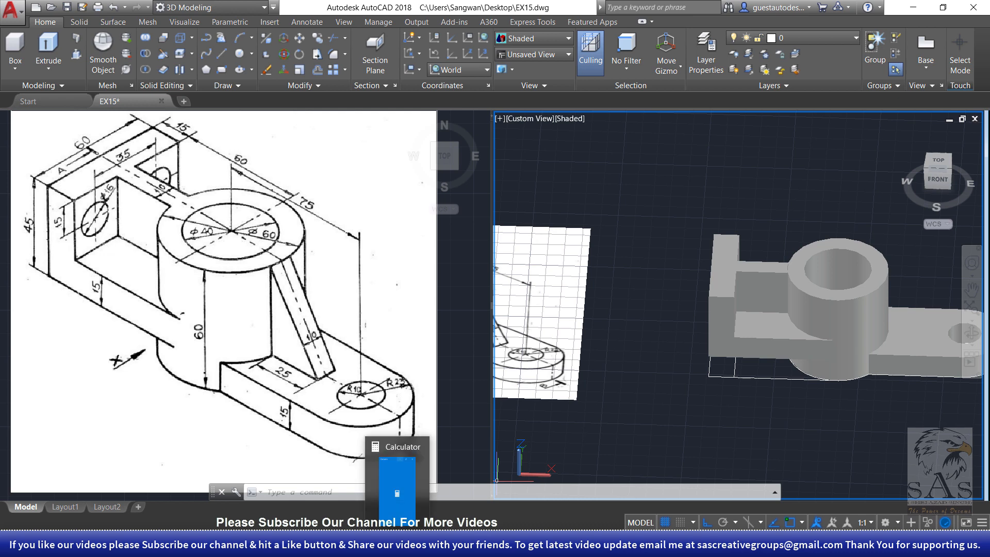
pyautogui.click(397, 485)
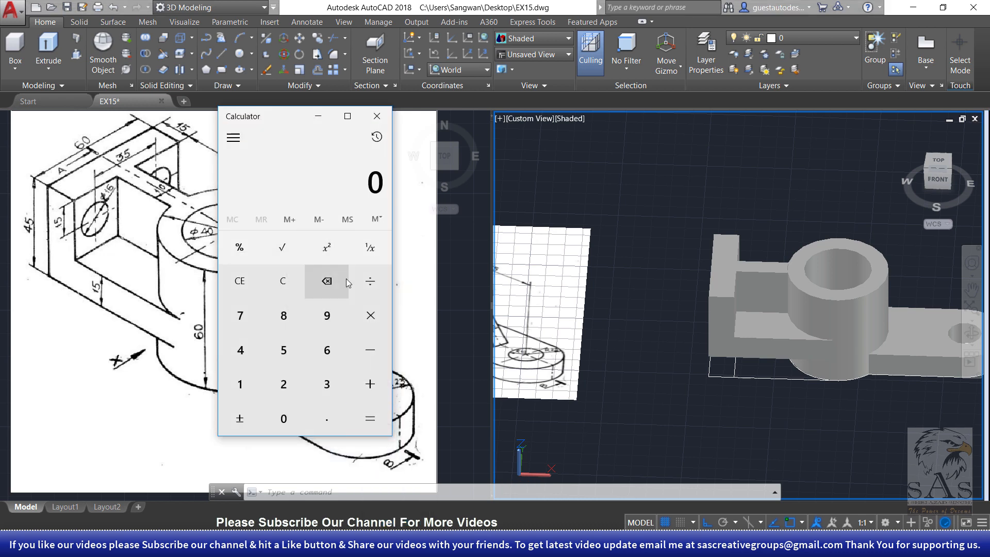
pyautogui.write('30 - 17.')
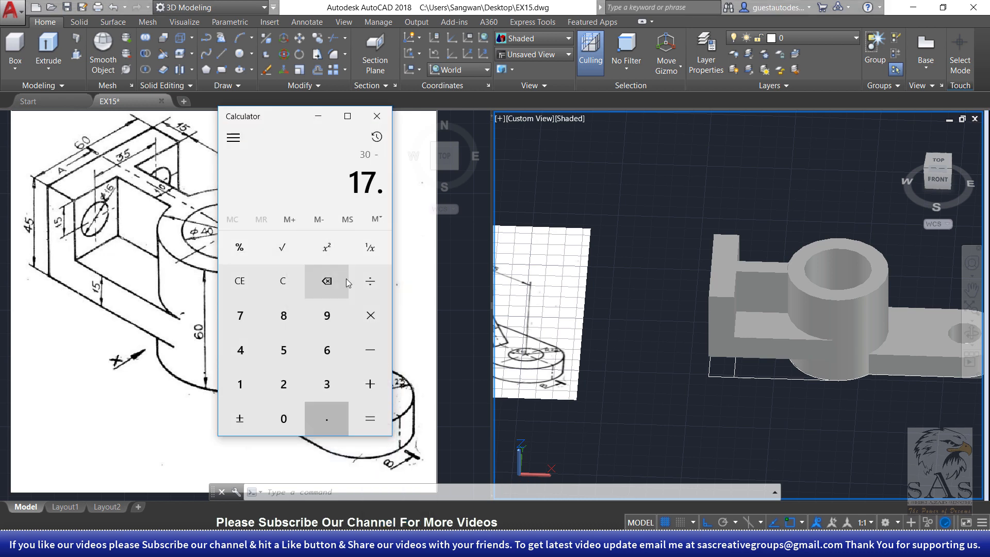
pyautogui.write('5')
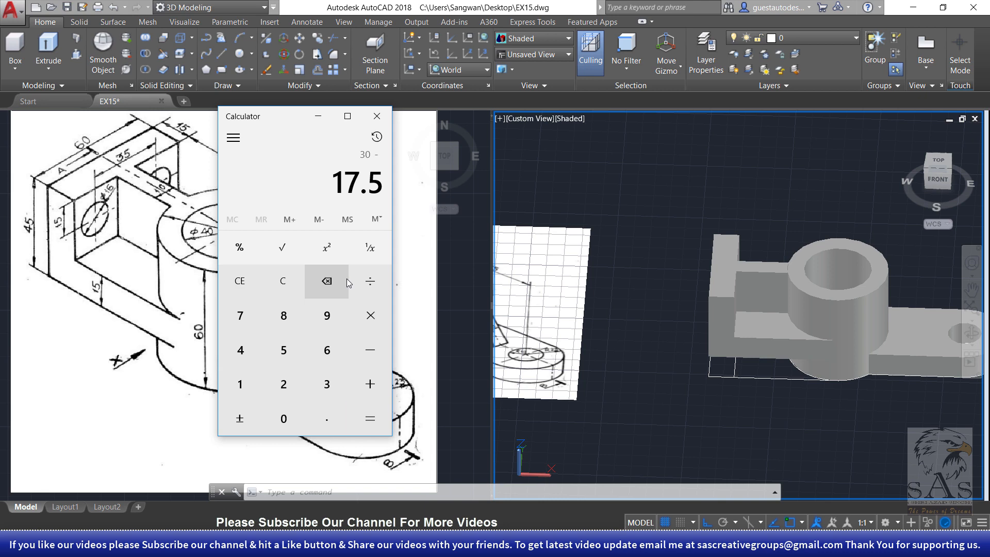
pyautogui.press('Return')
pyautogui.click(318, 116)
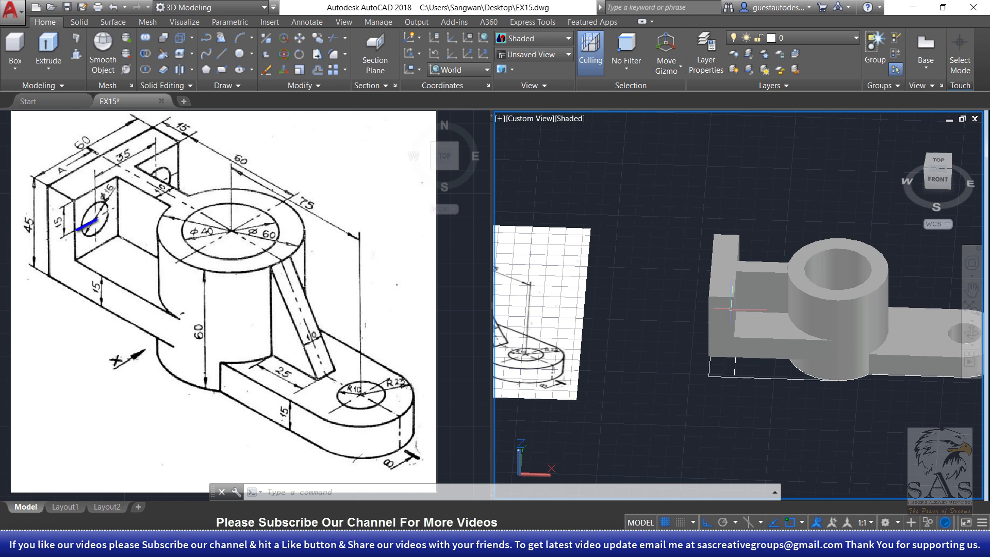
pyautogui.click(609, 357)
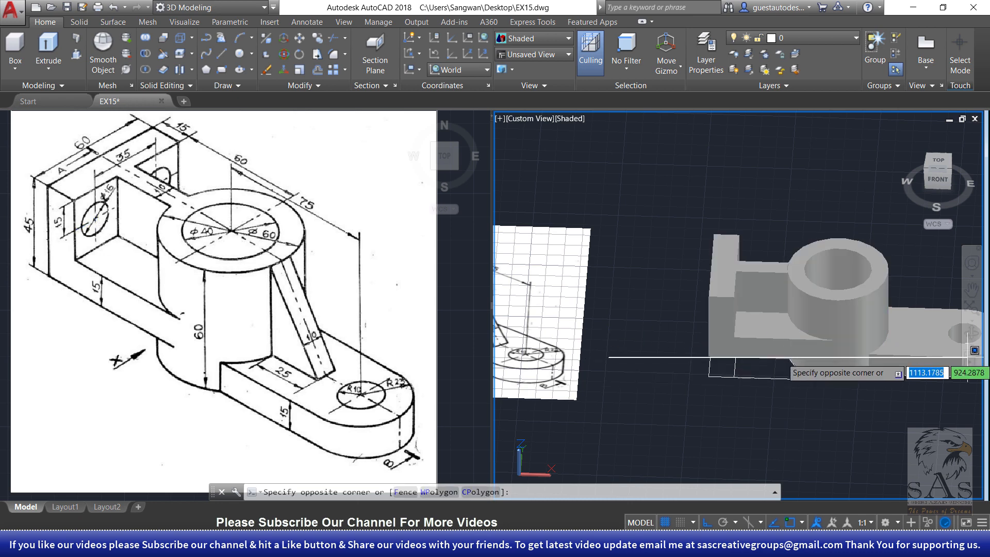
pyautogui.keyDown('shift'); pyautogui.moveTo(970, 357); pyautogui.dragTo(864, 371, button='middle'); pyautogui.keyUp('shift')
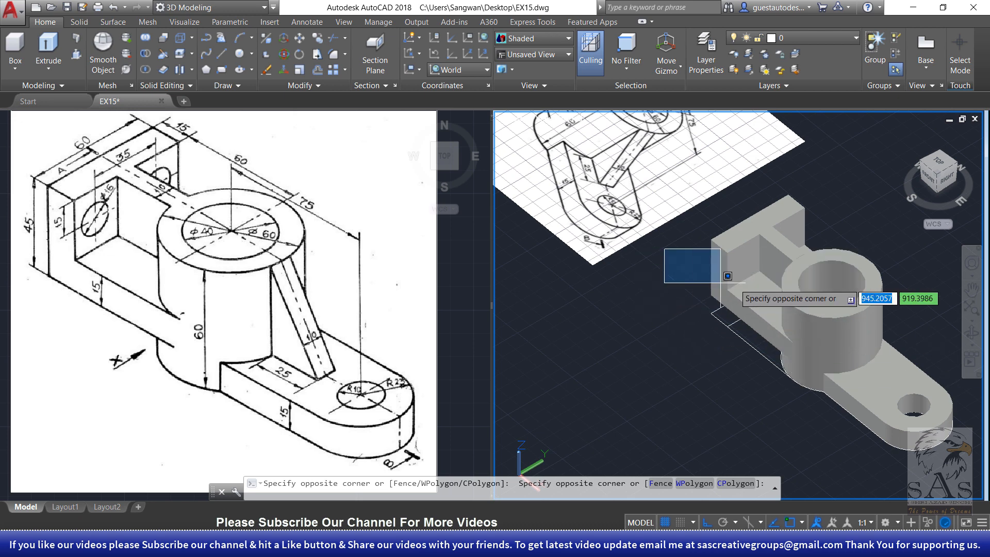
pyautogui.press('Escape')
# Copy the upper edge of the rear plate's recessed face beside the web straight down by 15 with Copy Edges
pyautogui.scroll(3, 744, 268)
pyautogui.moveTo(741, 267); pyautogui.dragTo(681, 298, button='middle')
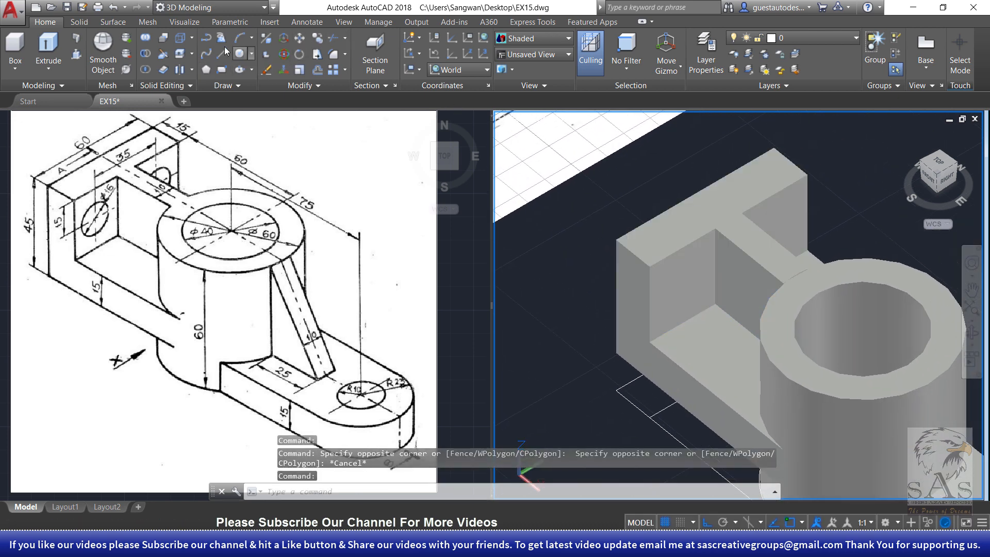
pyautogui.click(191, 39)
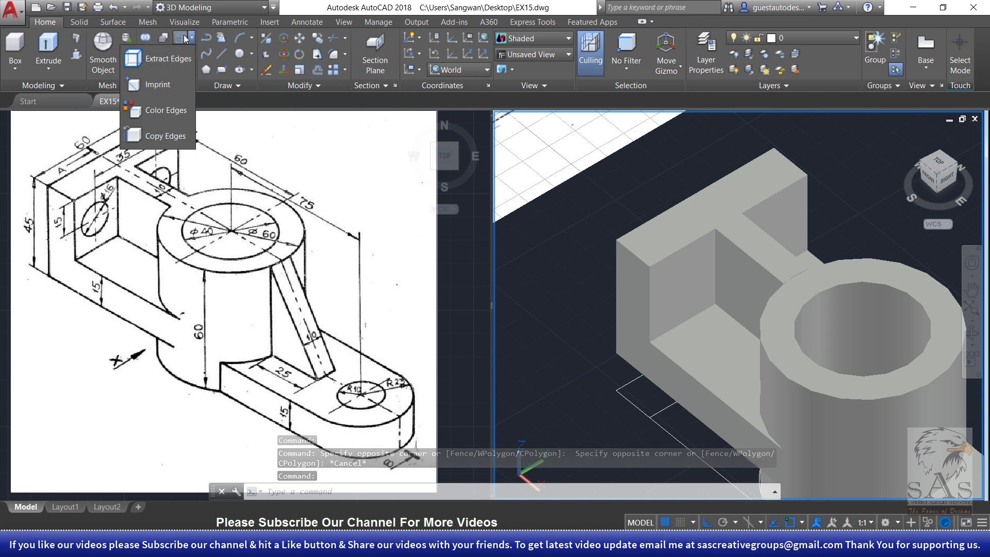
pyautogui.click(178, 135)
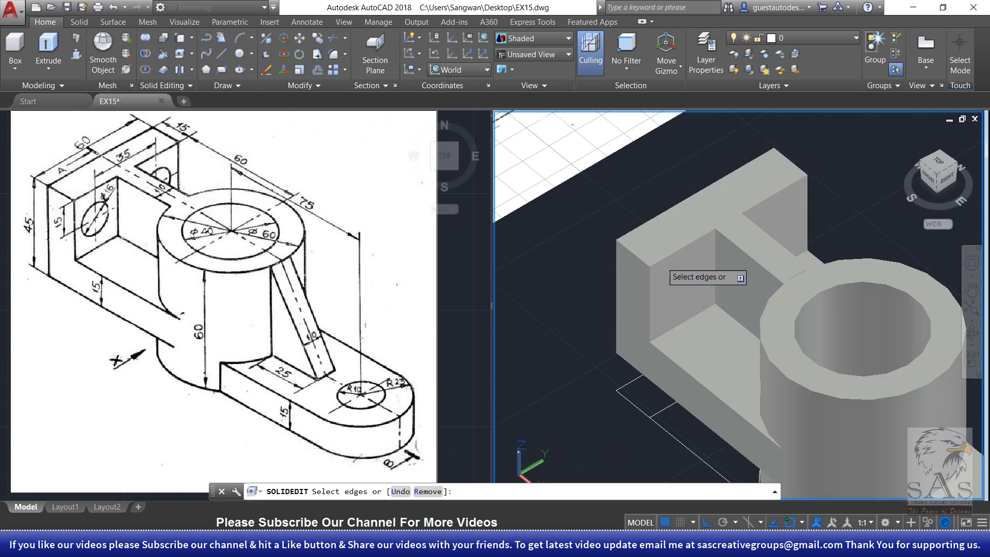
pyautogui.rightClick(577, 265)
pyautogui.click(594, 270)
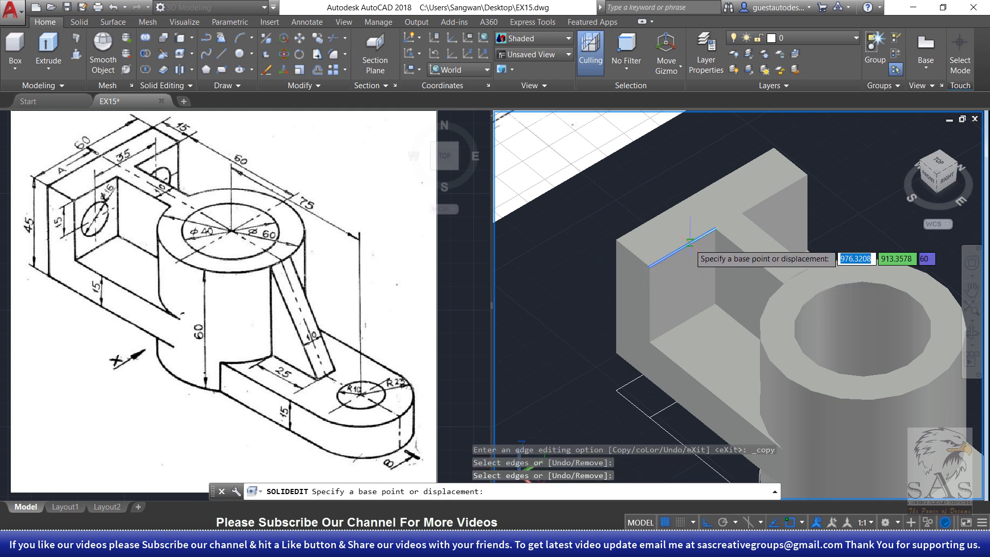
pyautogui.click(650, 267)
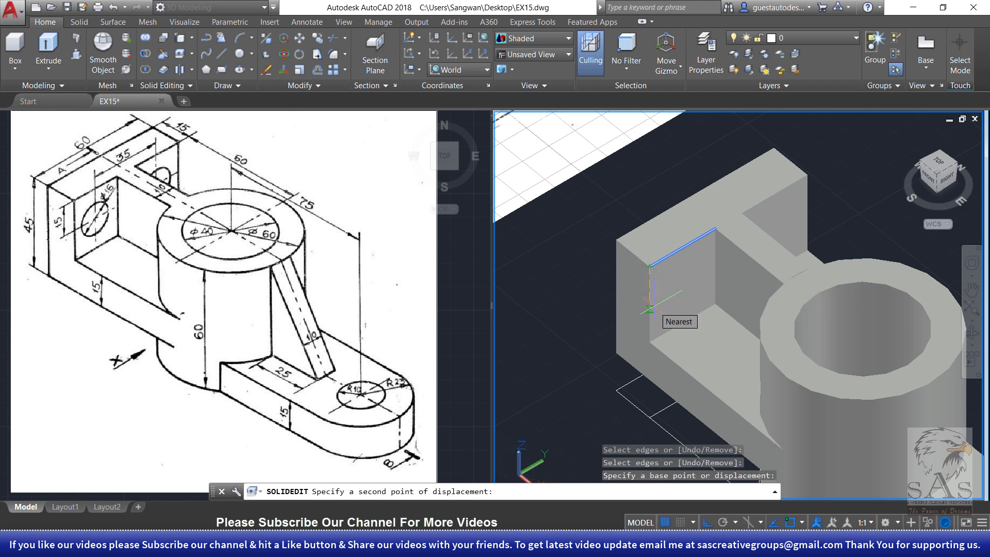
pyautogui.write('15')
pyautogui.press('Return')
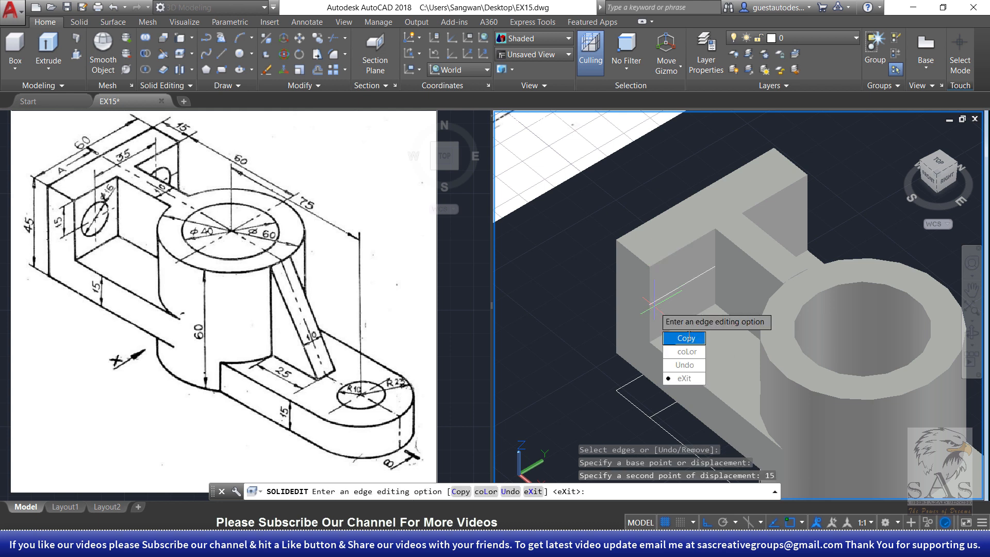
# Copy the same face's outer vertical edge 12.5 toward the web, and finish the edge editing
pyautogui.click(687, 338)
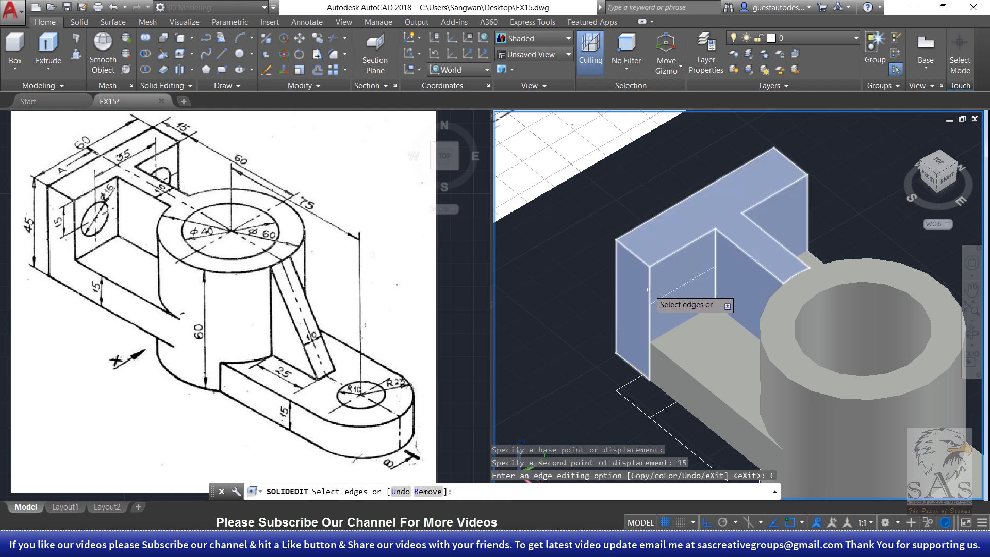
pyautogui.click(650, 286)
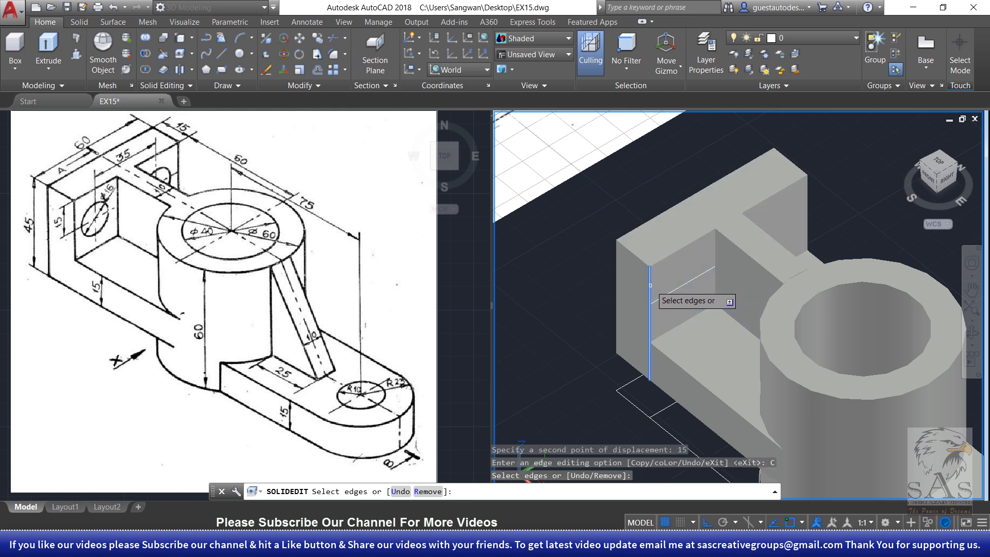
pyautogui.rightClick(640, 228)
pyautogui.click(661, 235)
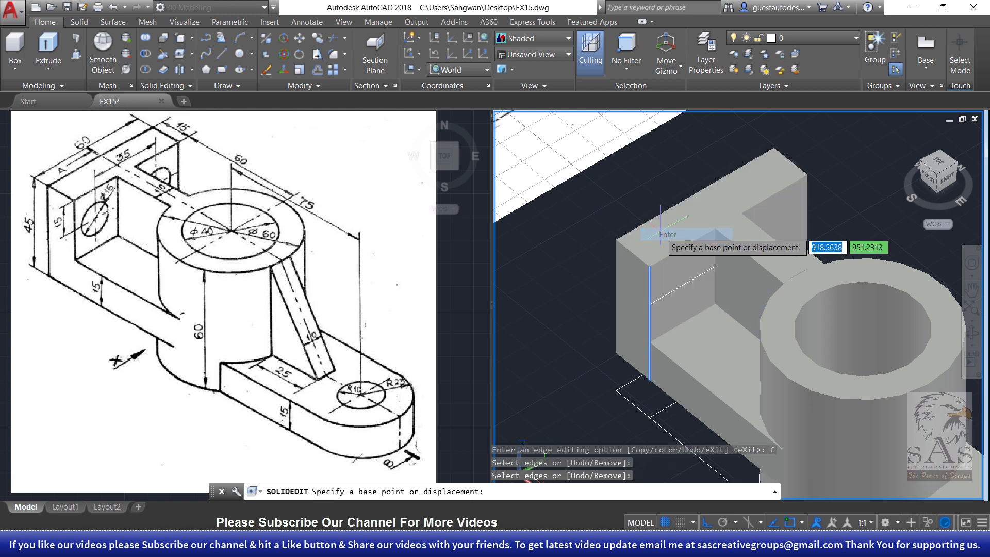
pyautogui.click(650, 267)
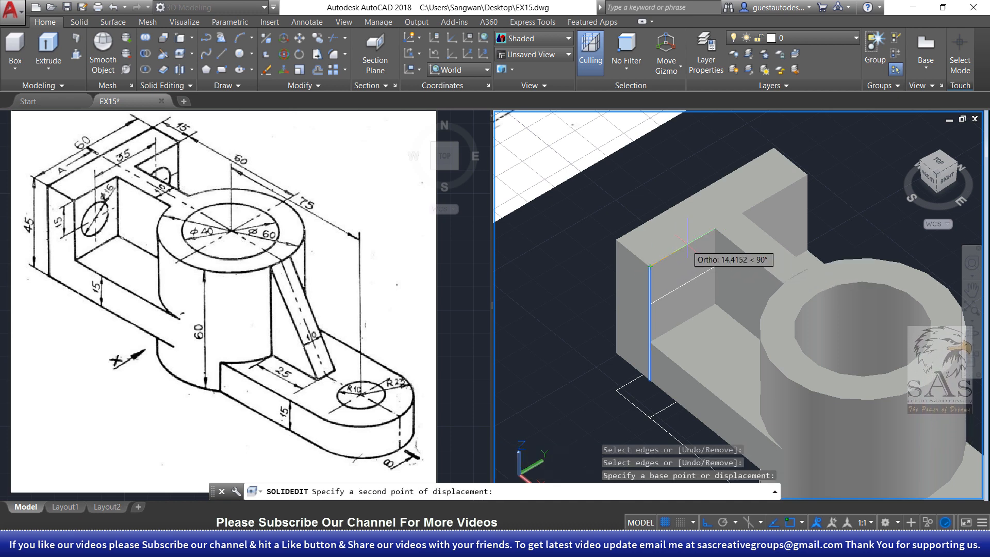
pyautogui.scroll(3, 676, 249)
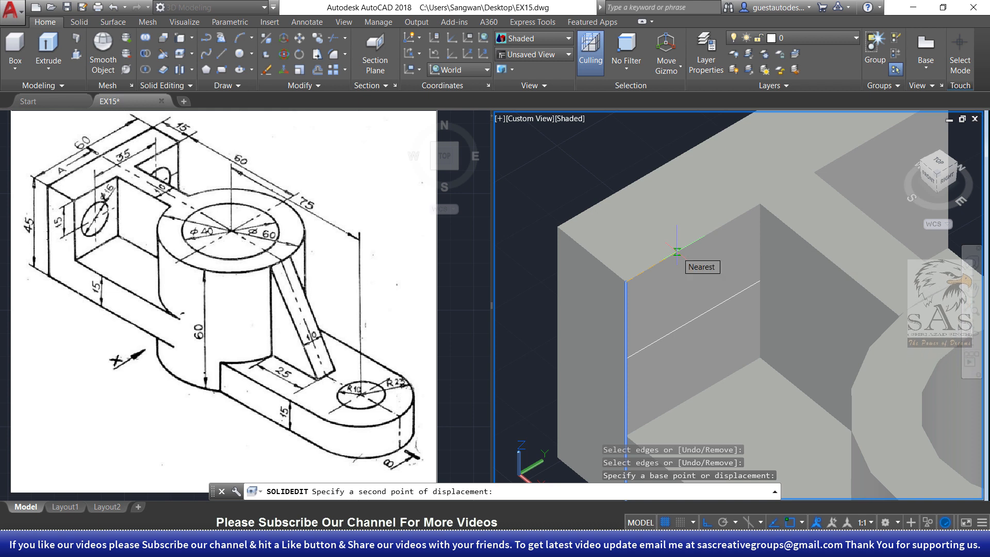
pyautogui.write('12.5')
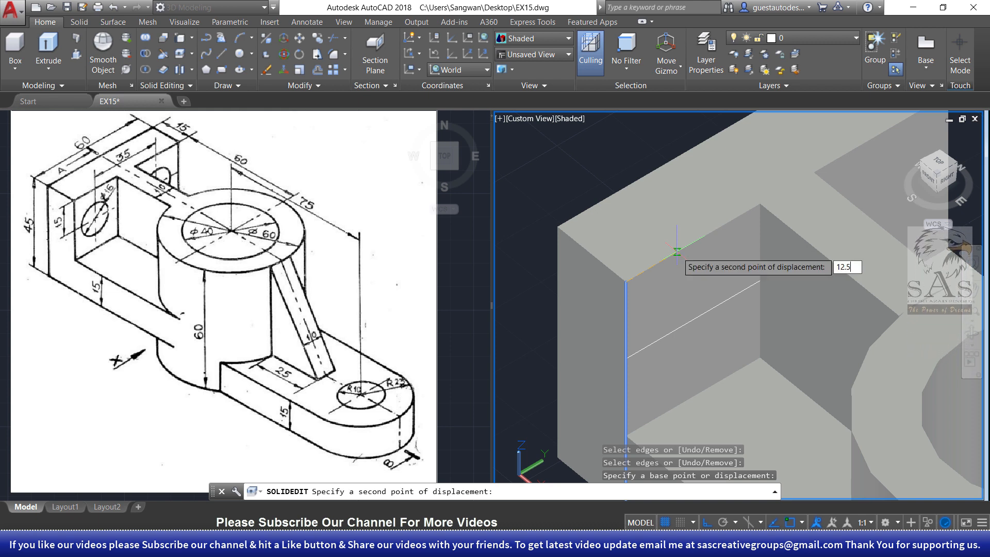
pyautogui.press('Return')
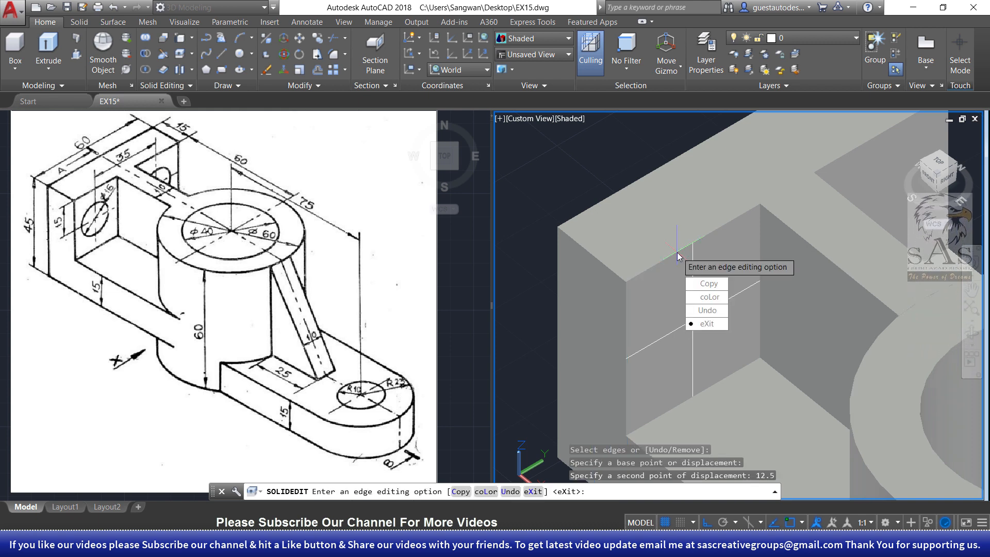
pyautogui.press('Return')
pyautogui.press('Return')
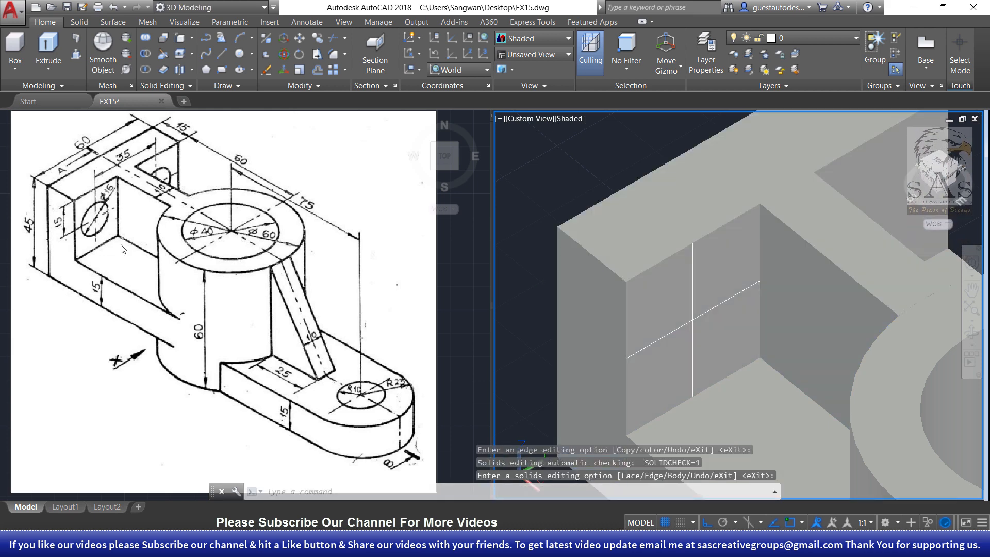
# Draw a circle of diameter 16 on the recessed face, centred where the two copied edges cross
pyautogui.click(735, 342)
pyautogui.write('c')
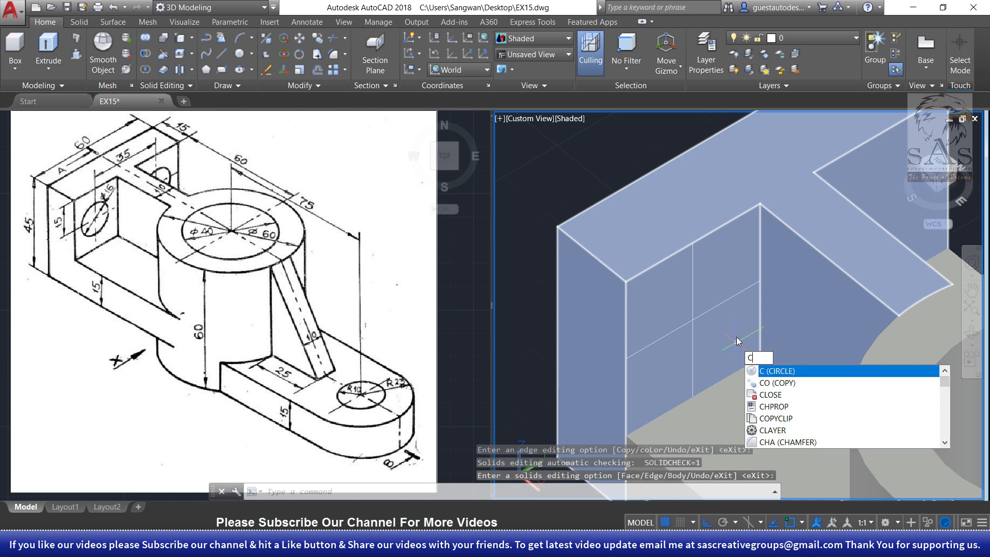
pyautogui.press('Return')
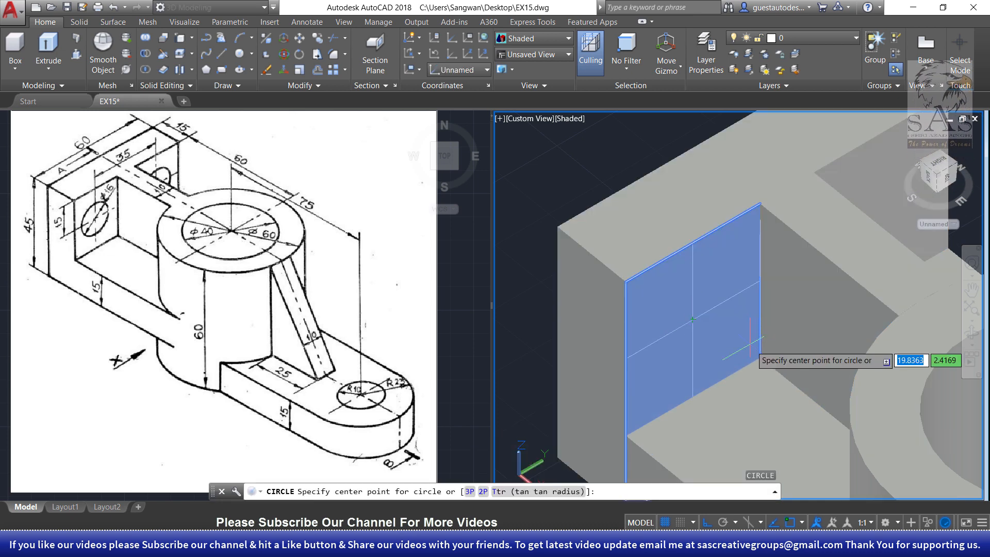
pyautogui.click(693, 320)
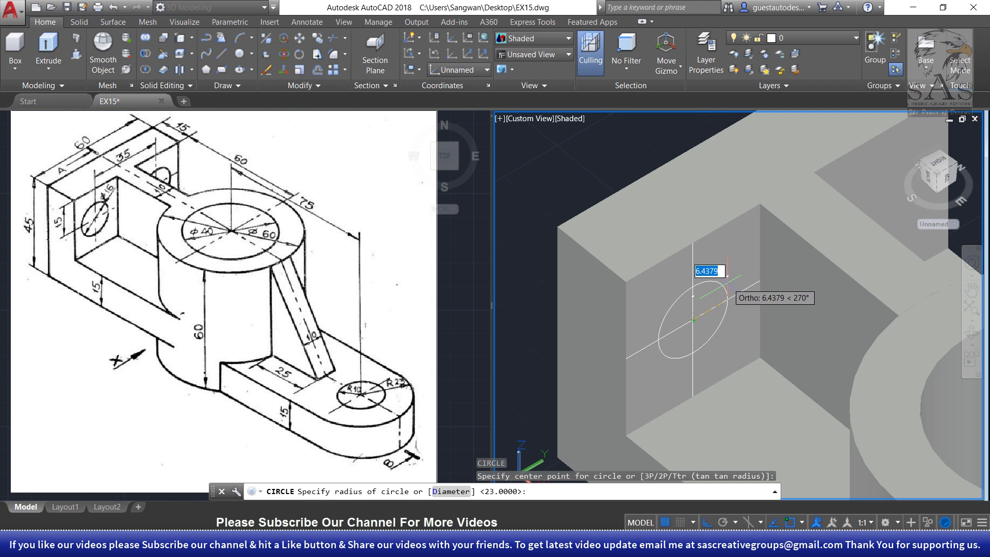
pyautogui.write('d')
pyautogui.press('Return')
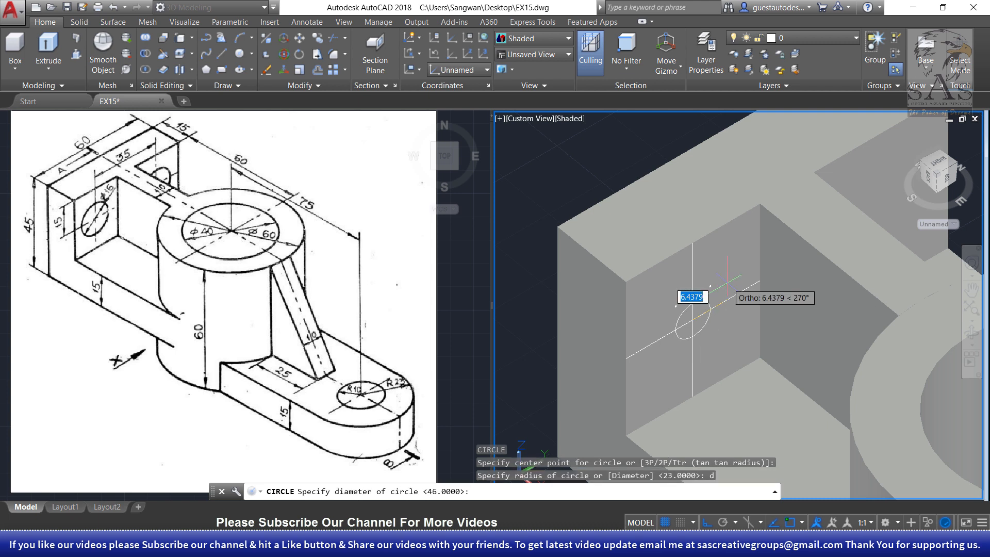
pyautogui.write('16')
pyautogui.press('Return')
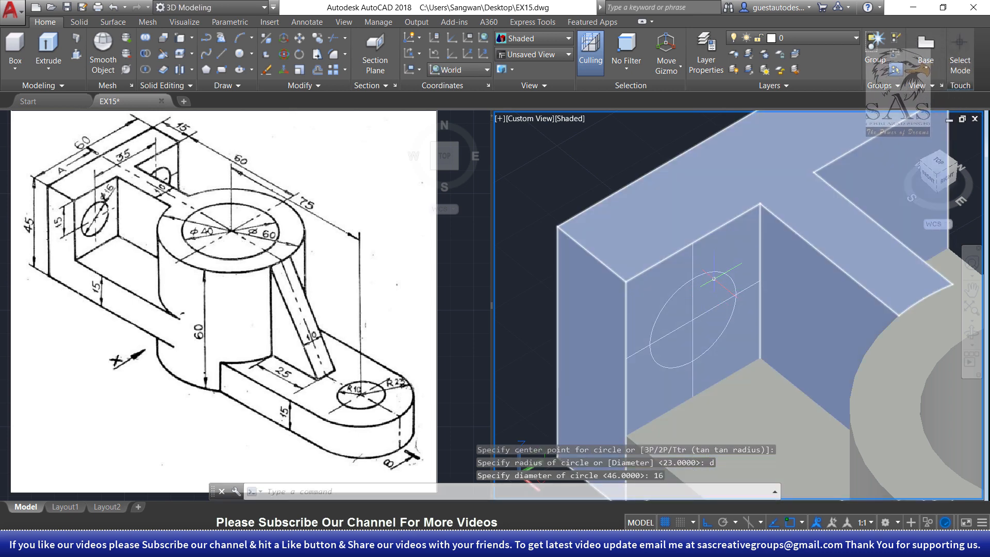
# Mirror the circle to the other side of the web about the rear plate's centre line, keeping the source circle
pyautogui.moveTo(795, 259); pyautogui.dragTo(721, 325, button='middle')
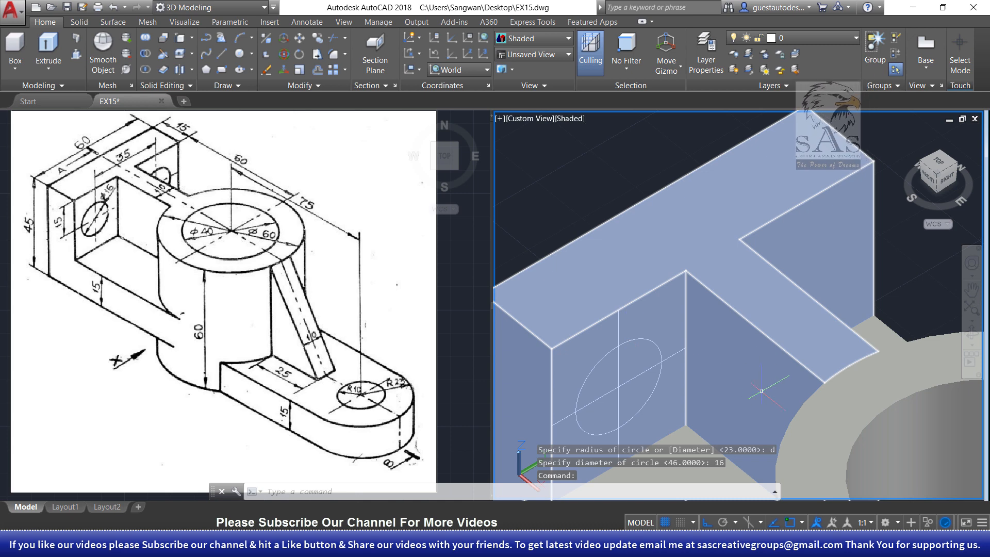
pyautogui.moveTo(768, 387)
pyautogui.keyDown('shift'); pyautogui.mouseDown(button='middle')
pyautogui.moveTo(746, 383)
pyautogui.moveTo(846, 335)
pyautogui.mouseUp(button='middle'); pyautogui.keyUp('shift')
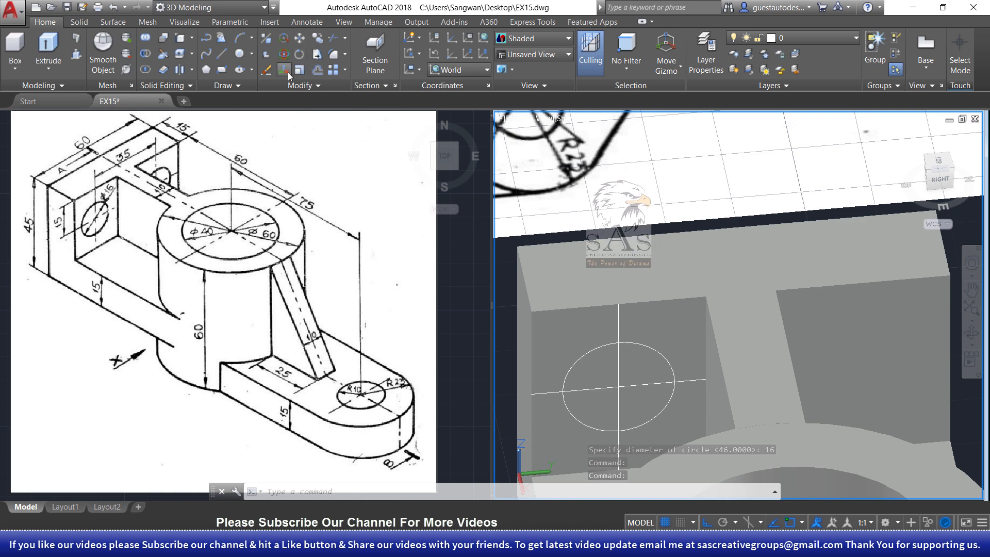
pyautogui.write('mi')
pyautogui.press('Return')
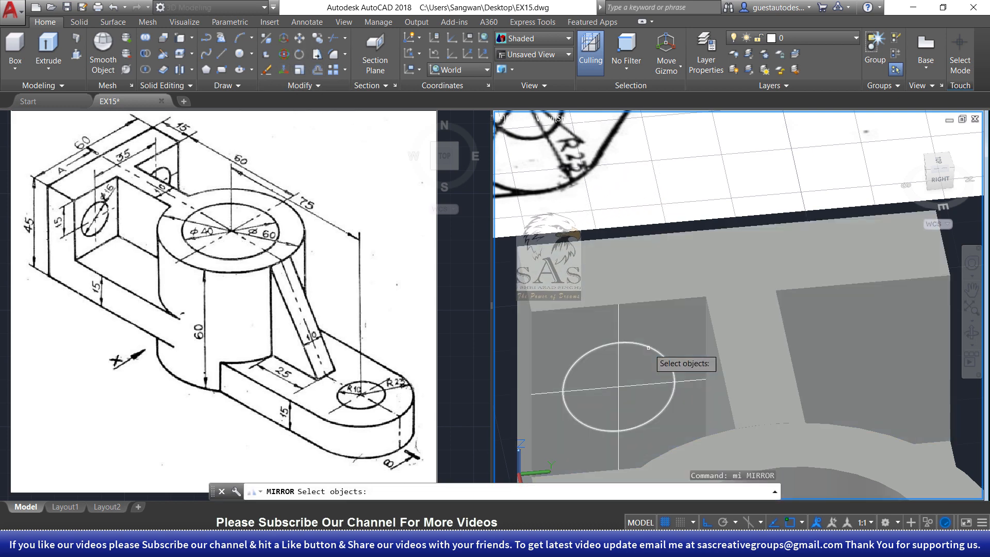
pyautogui.click(648, 349)
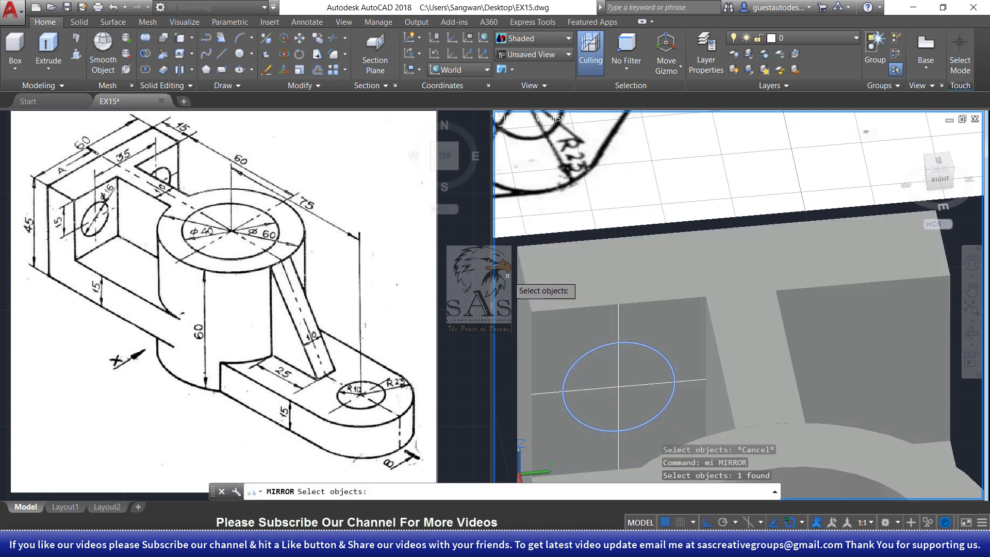
pyautogui.press('Return')
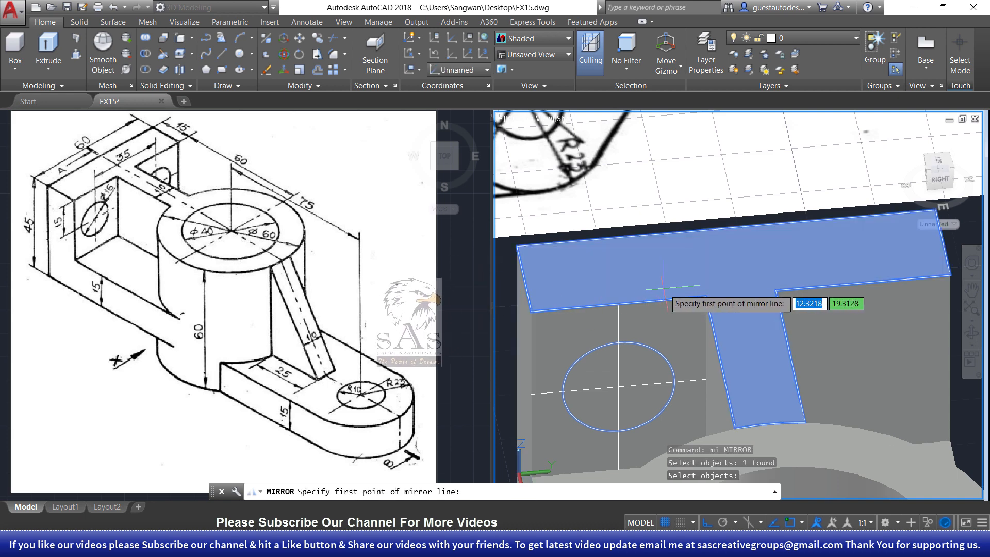
pyautogui.click(726, 227)
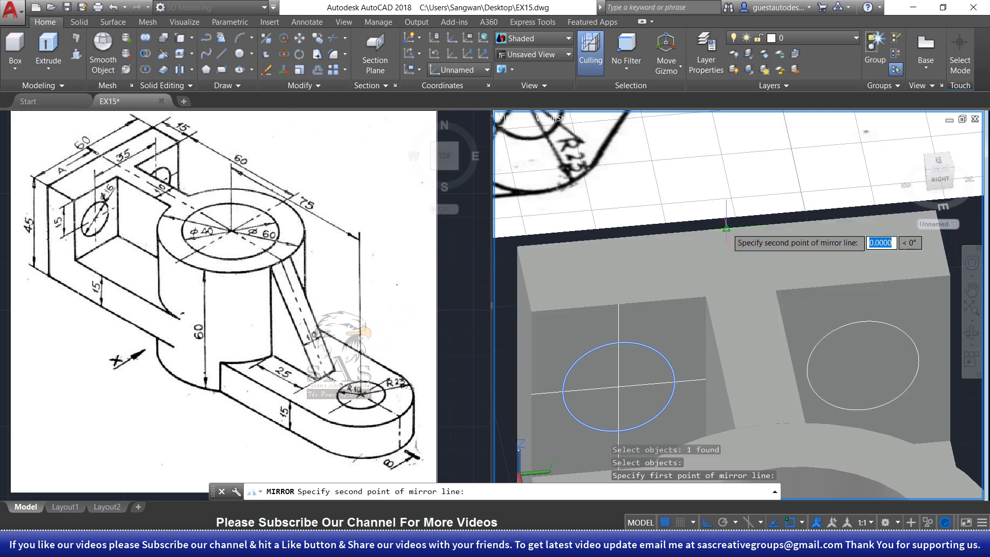
pyautogui.click(770, 424)
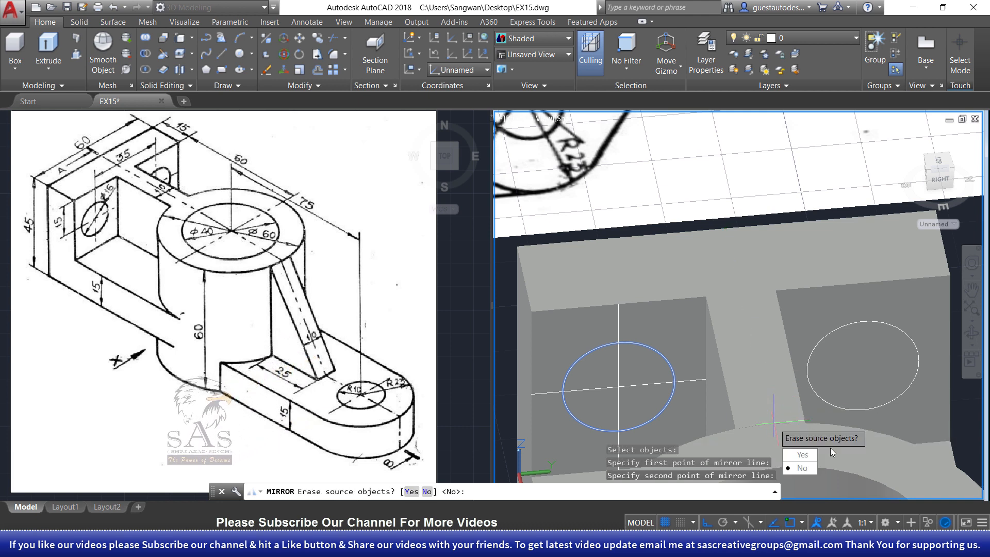
pyautogui.click(803, 469)
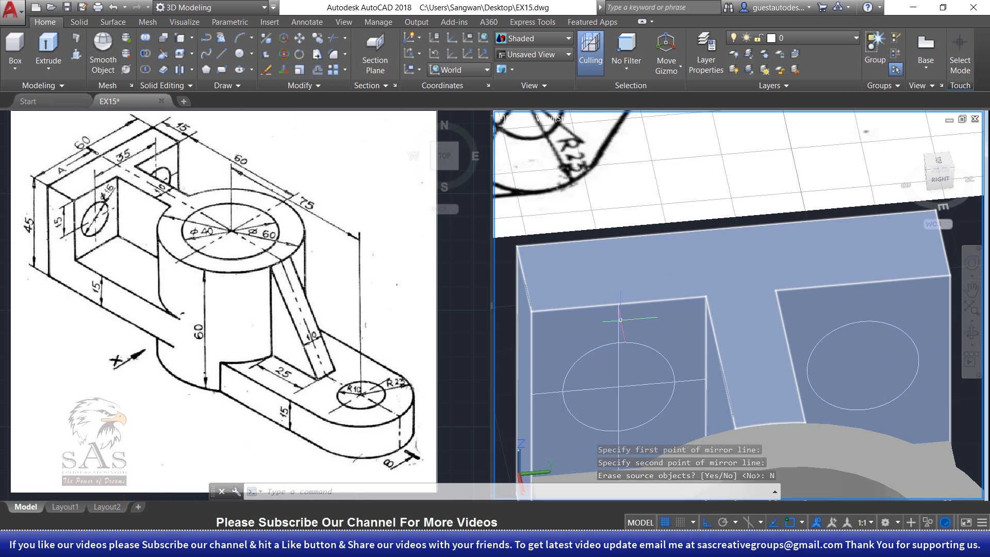
# Delete the horizontal and vertical construction lines crossing the first circle
pyautogui.press('Escape')
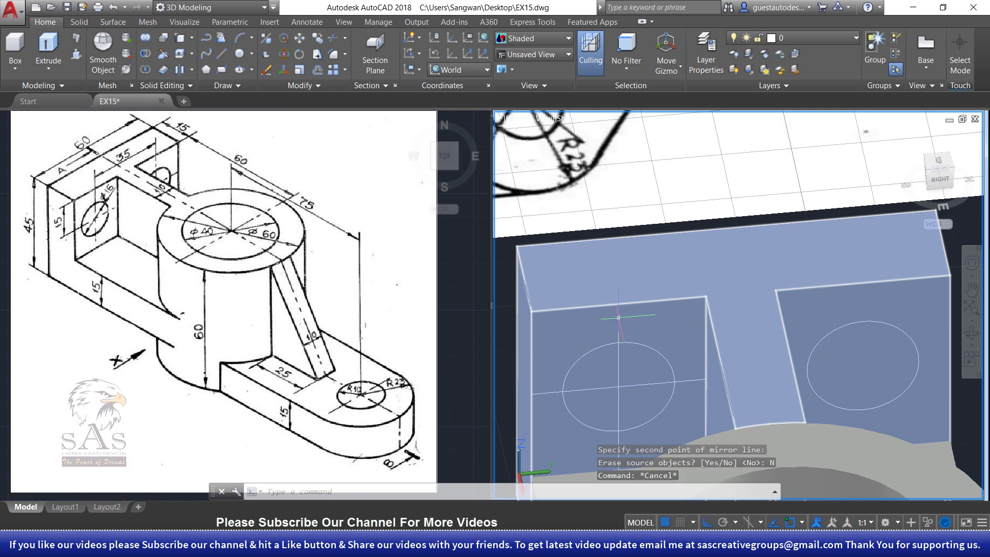
pyautogui.click(618, 317)
pyautogui.moveTo(597, 354); pyautogui.dragTo(601, 204, button='middle')
pyautogui.click(535, 335)
pyautogui.press('Escape')
pyautogui.press('Escape')
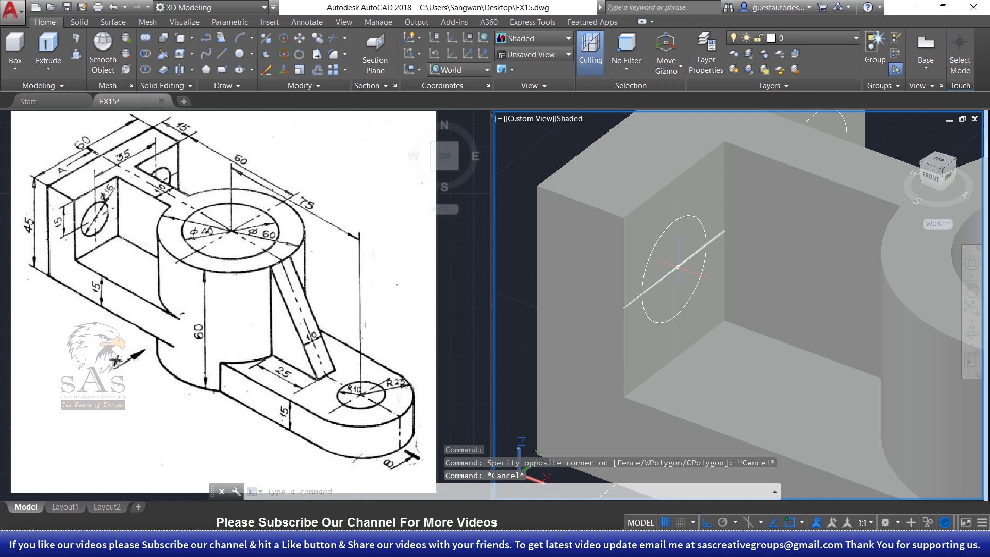
pyautogui.click(677, 266)
pyautogui.press('Delete')
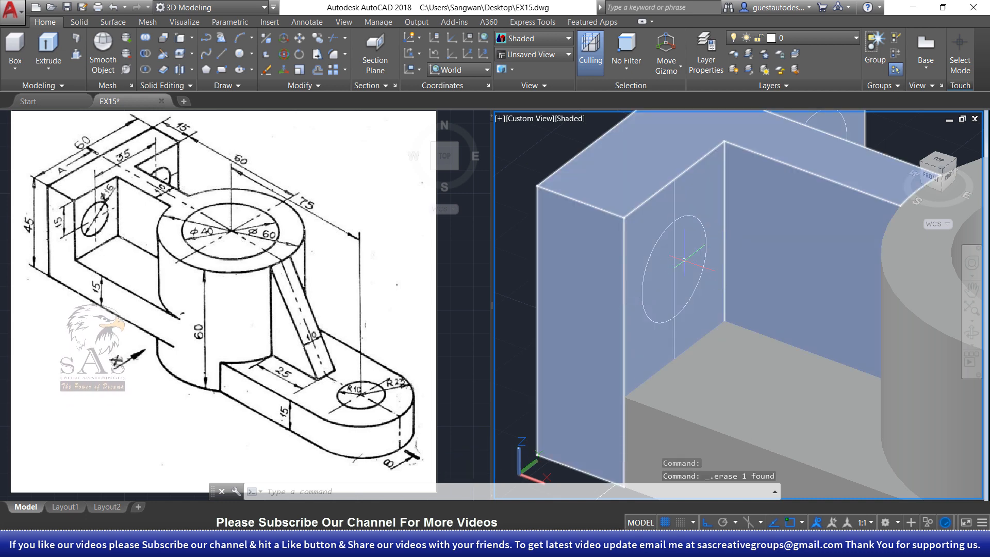
pyautogui.press('Escape')
pyautogui.press('Escape')
pyautogui.scroll(5, 676, 253)
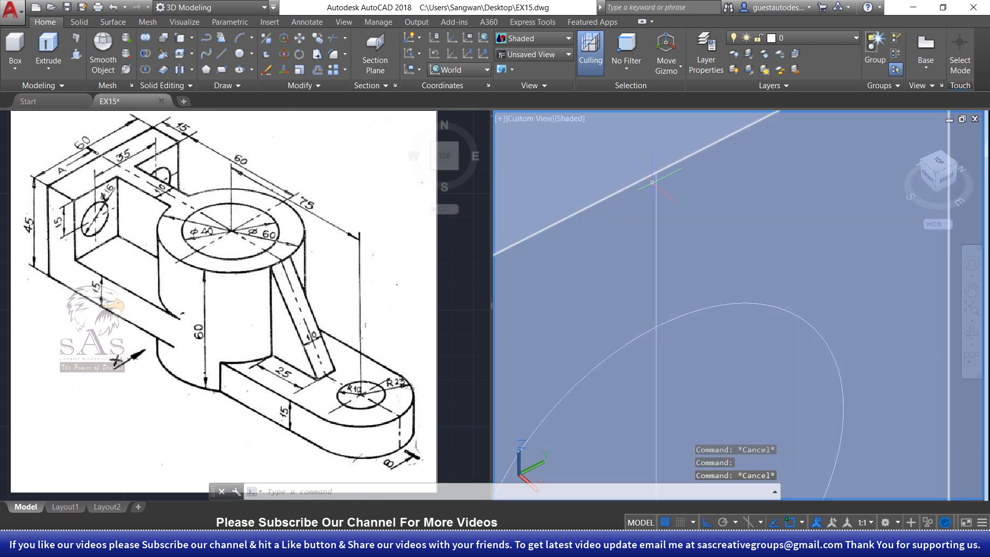
pyautogui.scroll(-5, 656, 183)
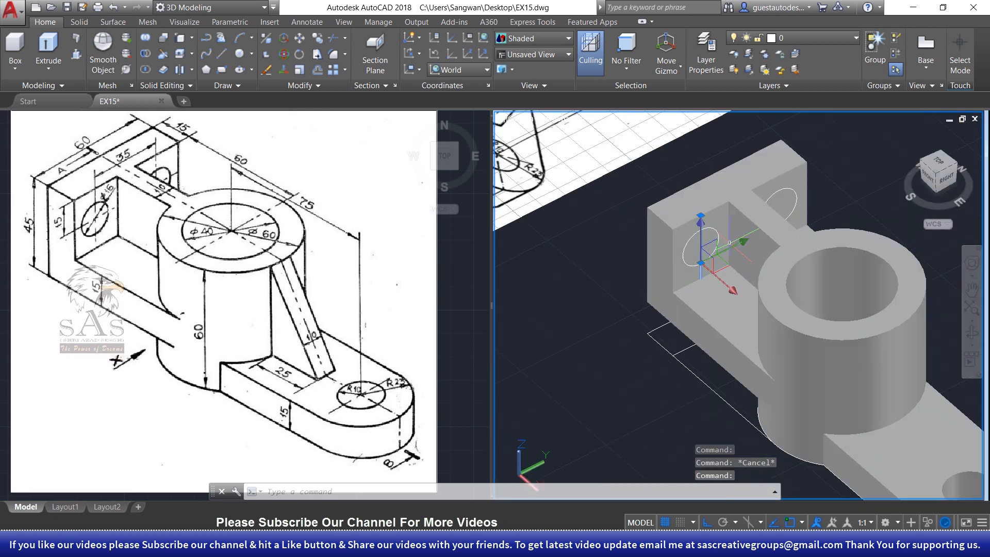
pyautogui.press('Delete')
# Presspull the first circle backward through the rear plate to cut its hole
pyautogui.moveTo(671, 310)
pyautogui.keyDown('shift'); pyautogui.mouseDown(button='middle')
pyautogui.moveTo(647, 328)
pyautogui.moveTo(630, 315)
pyautogui.mouseUp(button='middle'); pyautogui.keyUp('shift')
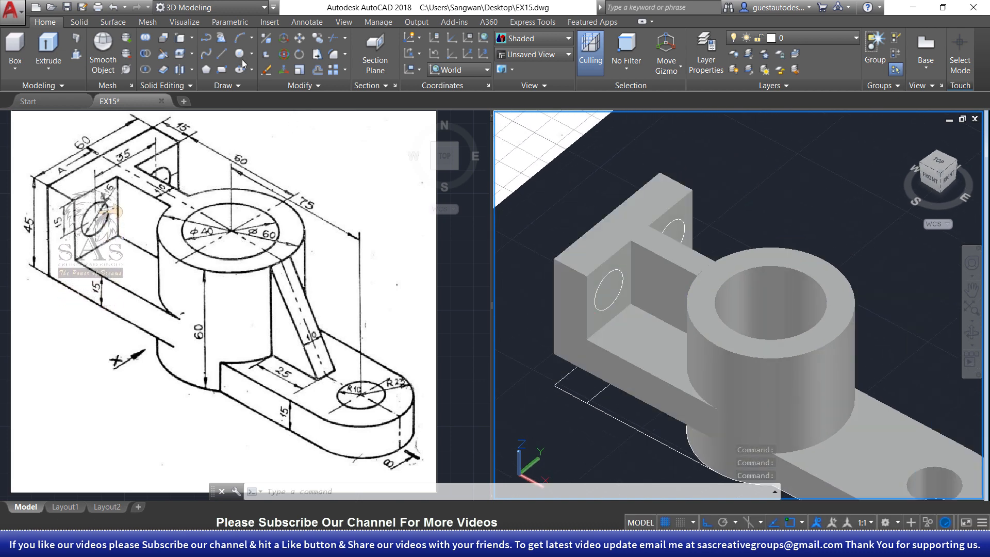
pyautogui.click(610, 284)
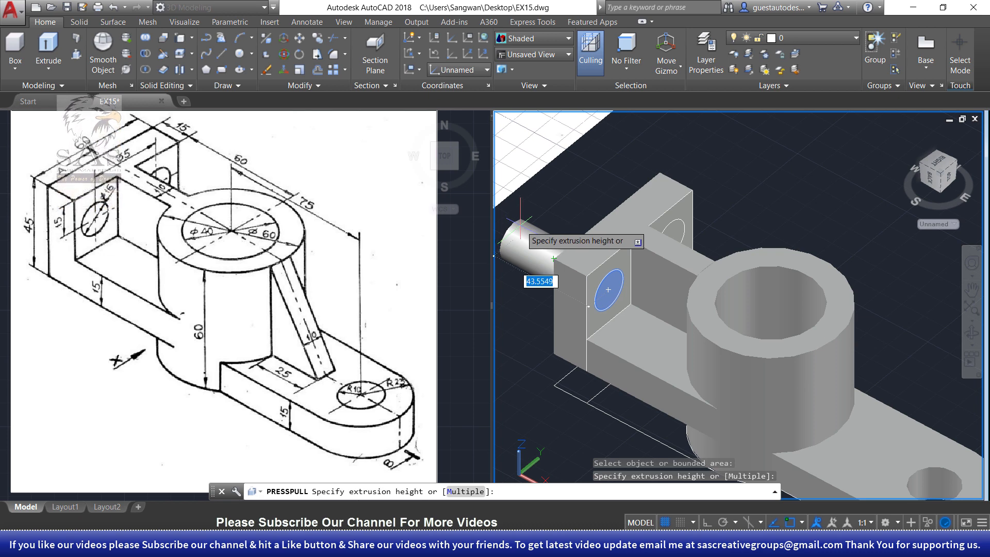
pyautogui.click(520, 225)
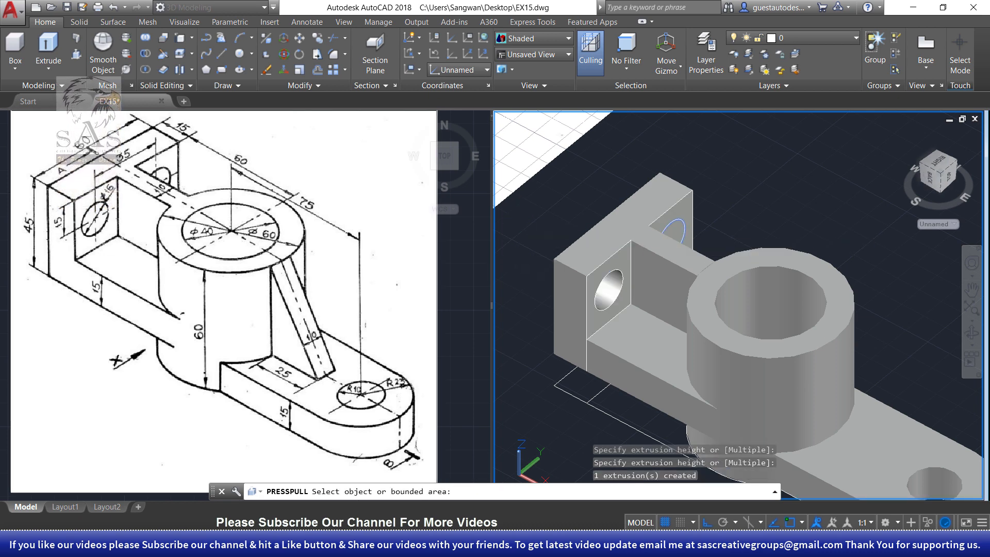
# Presspull the mirrored circle backward through the rear plate to cut the second hole
pyautogui.click(671, 235)
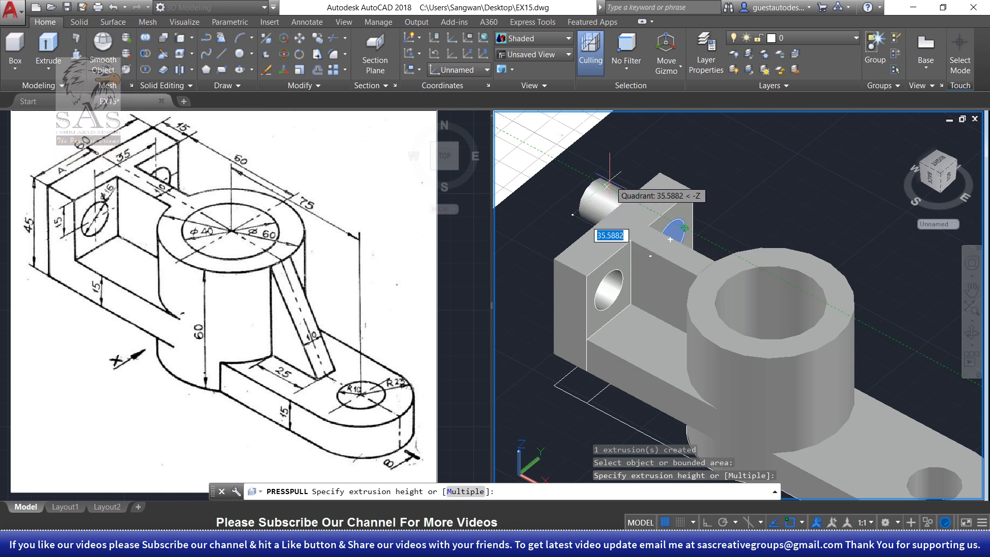
pyautogui.click(610, 185)
pyautogui.press('Return')
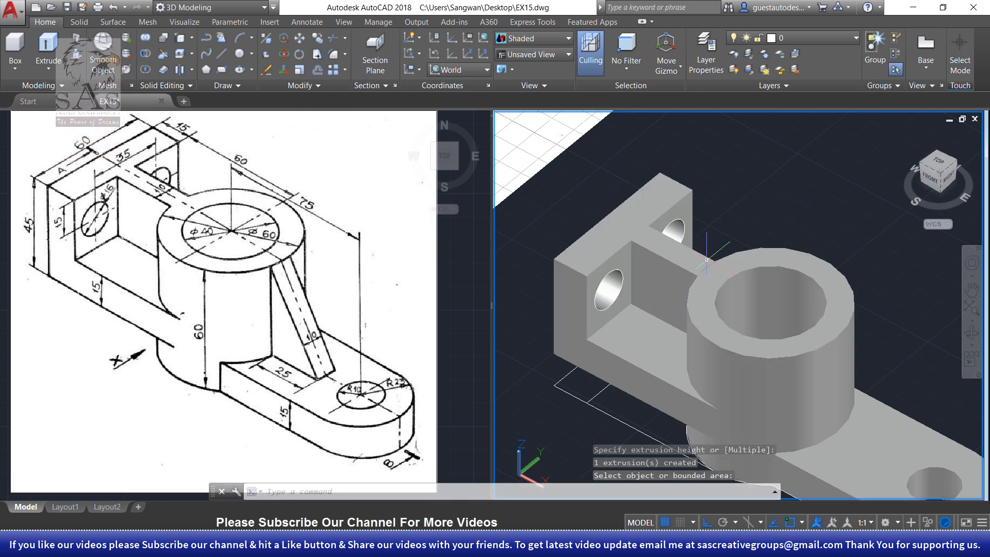
# Create a wedge in the empty space beside the bracket, 25 long, 10 wide and 45 high
pyautogui.keyDown('shift'); pyautogui.moveTo(732, 278); pyautogui.dragTo(812, 335, button='middle'); pyautogui.keyUp('shift')
pyautogui.moveTo(781, 304); pyautogui.dragTo(608, 292, button='middle')
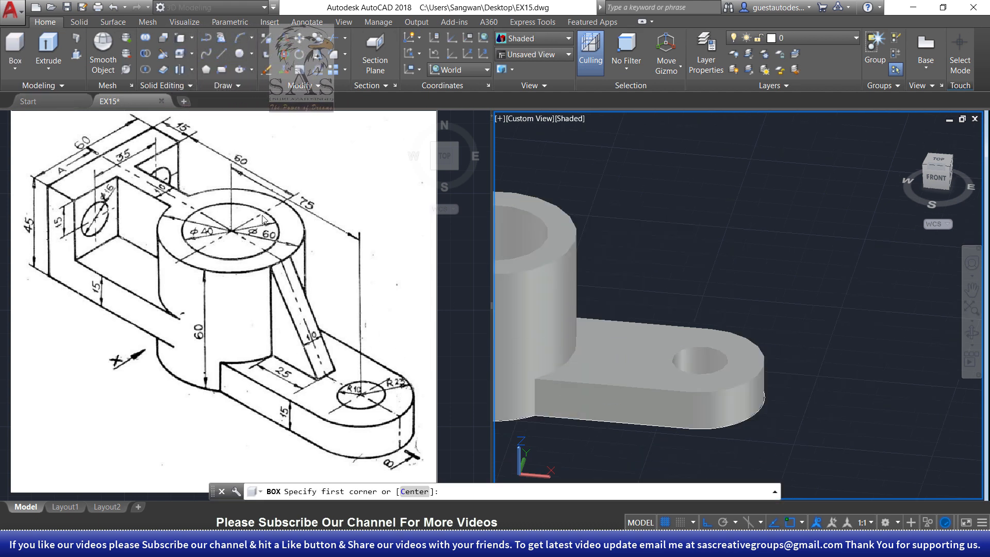
pyautogui.click(15, 67)
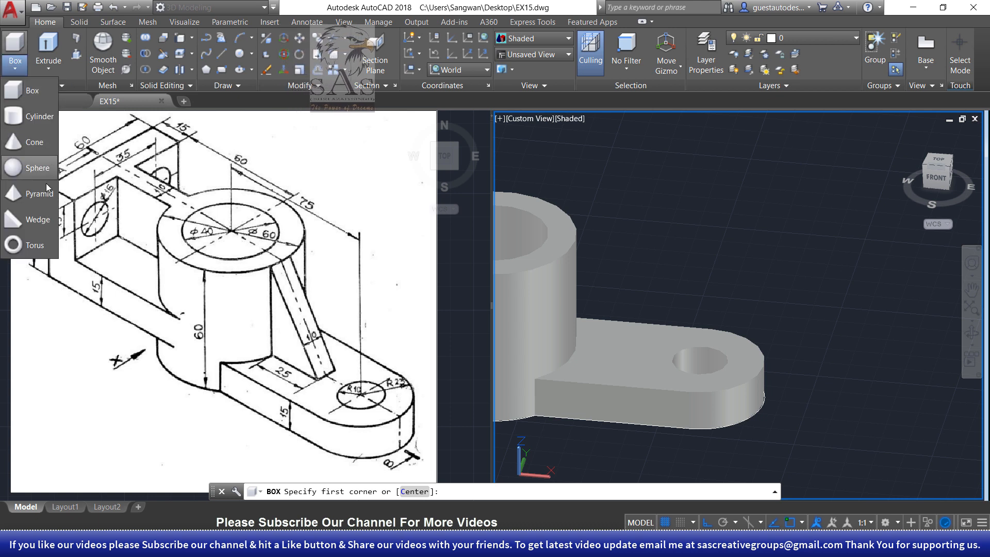
pyautogui.click(39, 219)
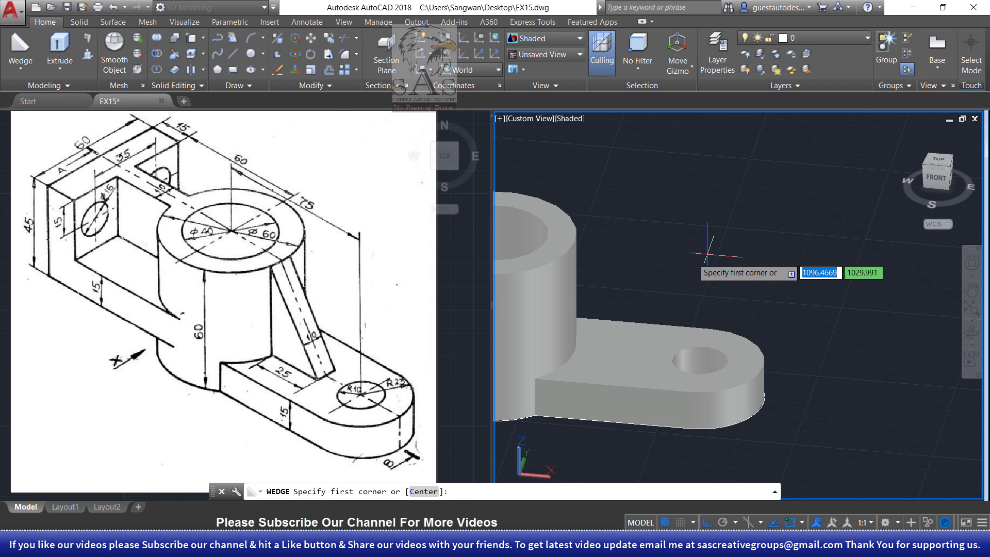
pyautogui.click(659, 274)
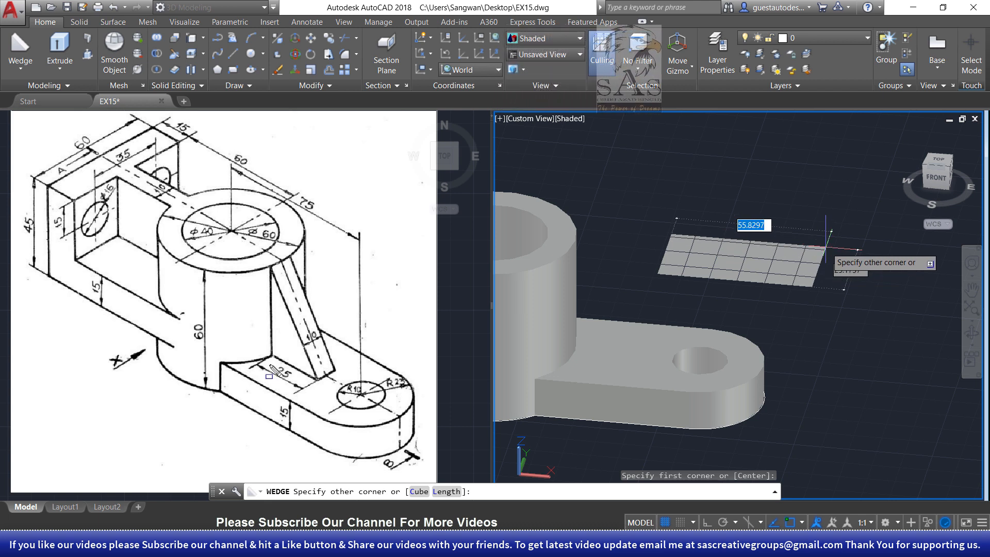
pyautogui.moveTo(266, 356); pyautogui.dragTo(301, 386)
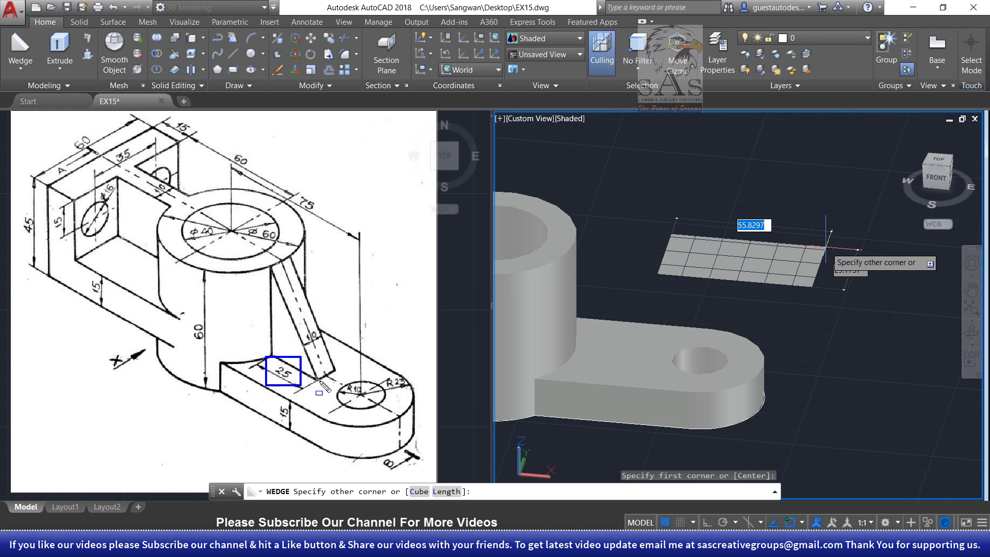
pyautogui.moveTo(301, 324); pyautogui.dragTo(330, 343)
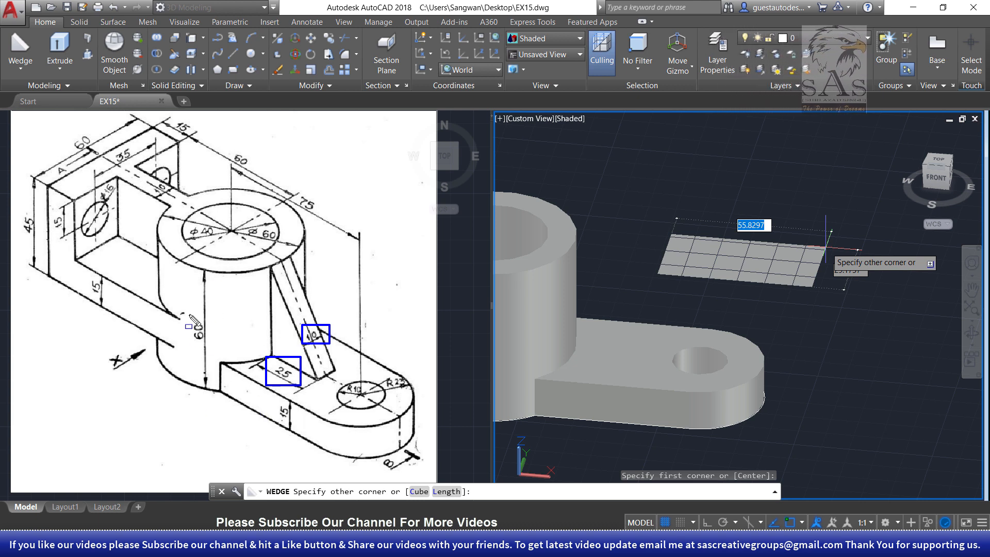
pyautogui.moveTo(189, 315); pyautogui.dragTo(213, 333)
pyautogui.moveTo(274, 399); pyautogui.dragTo(295, 431)
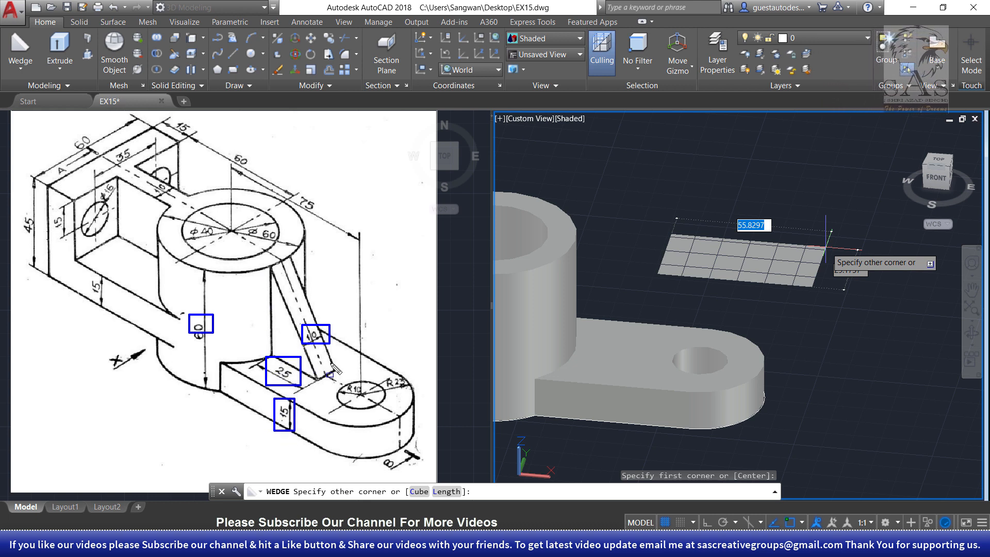
pyautogui.press('Escape')
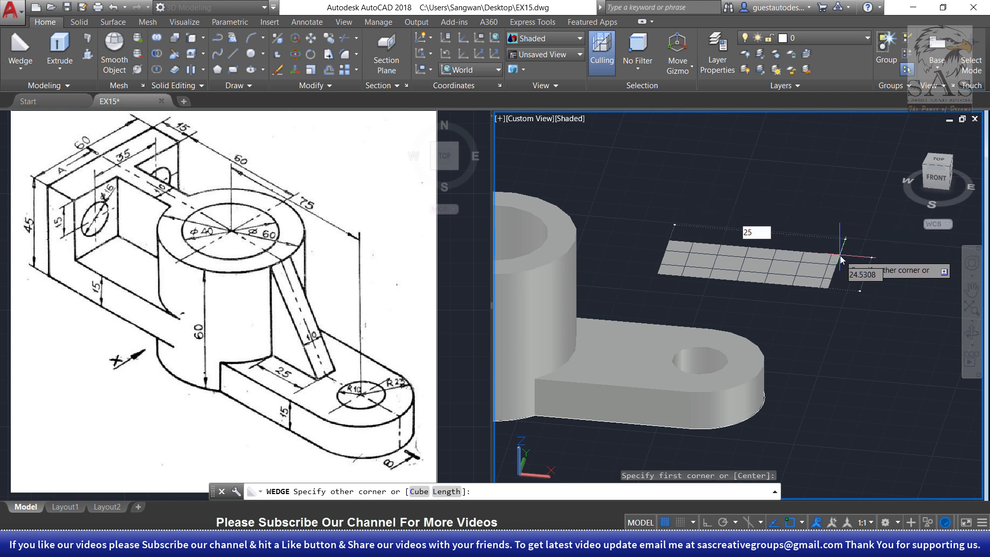
pyautogui.press('Tab')
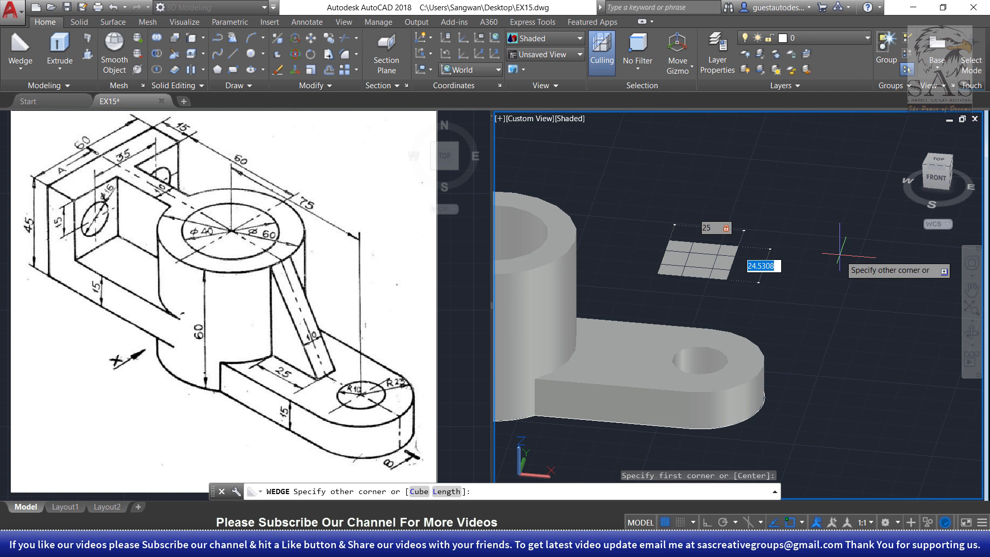
pyautogui.write('10')
pyautogui.press('Return')
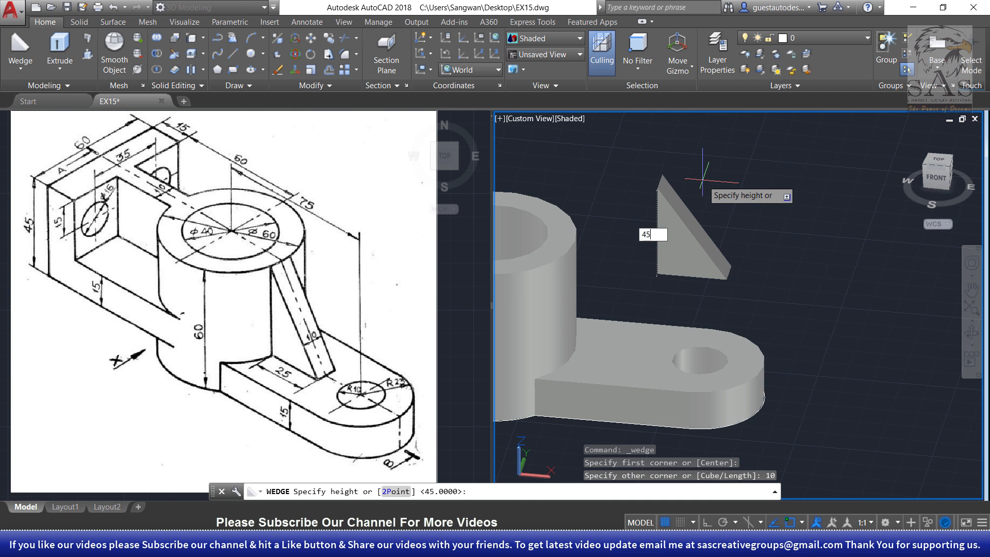
pyautogui.press('Return')
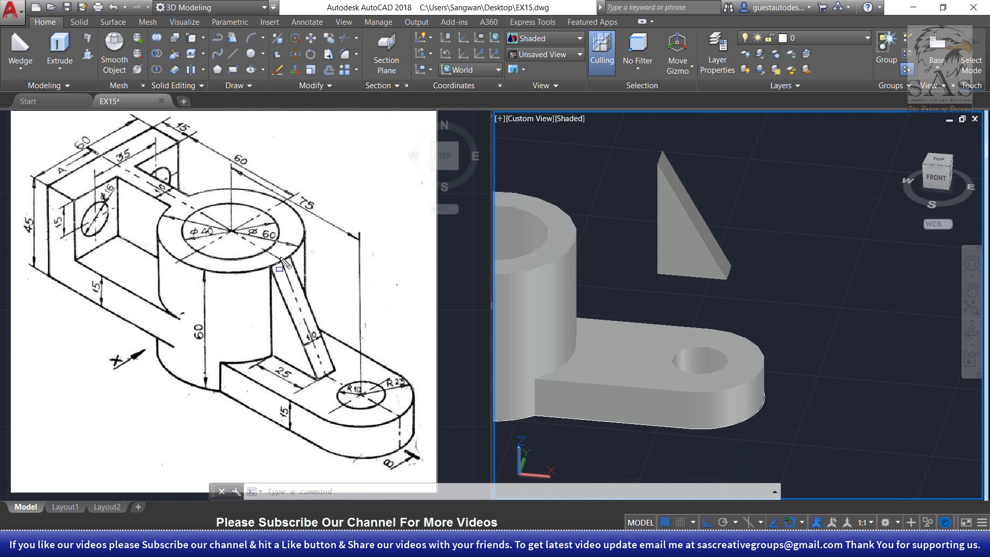
# Move the wedge from the midpoint of its top edge to the front quadrant of the cylinder's upper outer rim
pyautogui.keyDown('shift'); pyautogui.moveTo(535, 258); pyautogui.dragTo(680, 263, button='middle'); pyautogui.keyUp('shift')
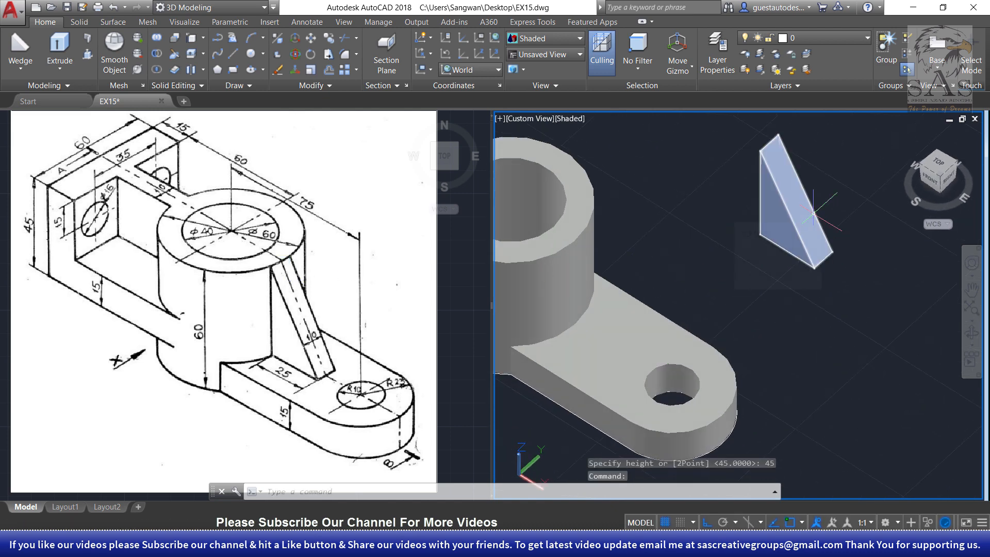
pyautogui.write('m')
pyautogui.press('Return')
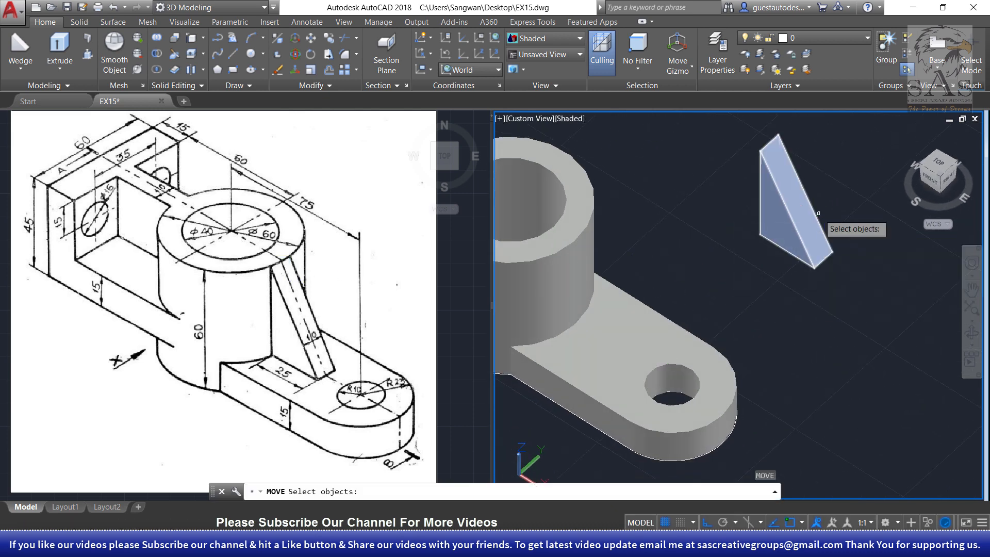
pyautogui.click(773, 151)
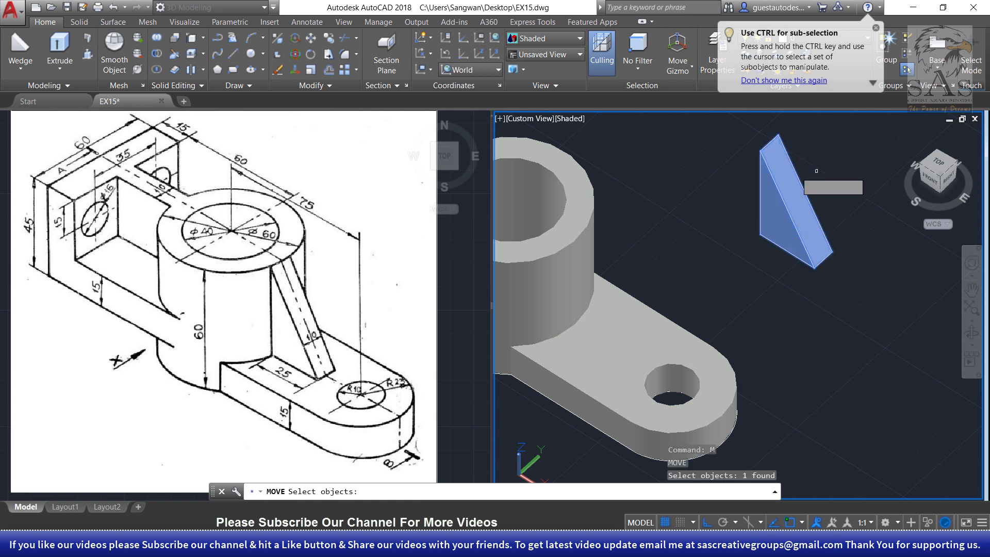
pyautogui.press('Return')
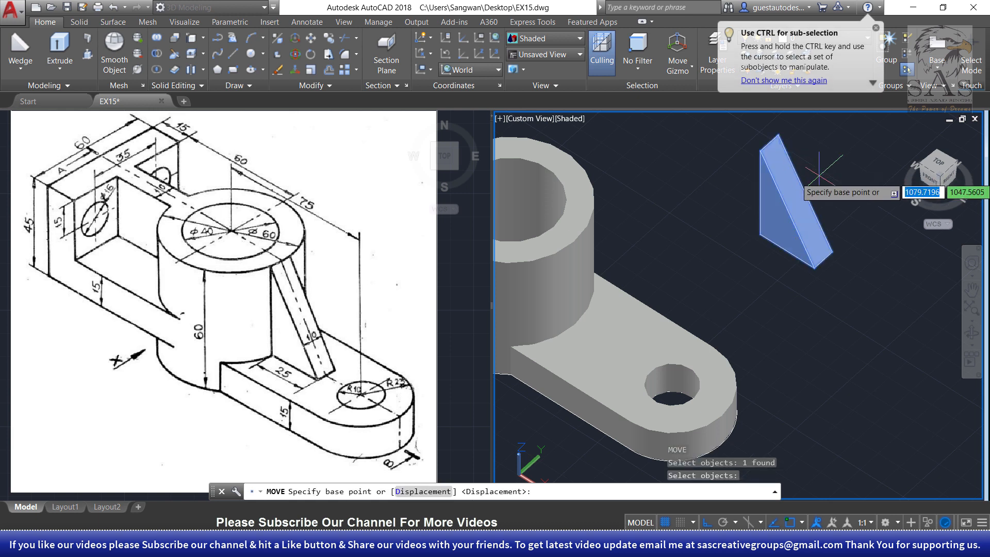
pyautogui.click(769, 142)
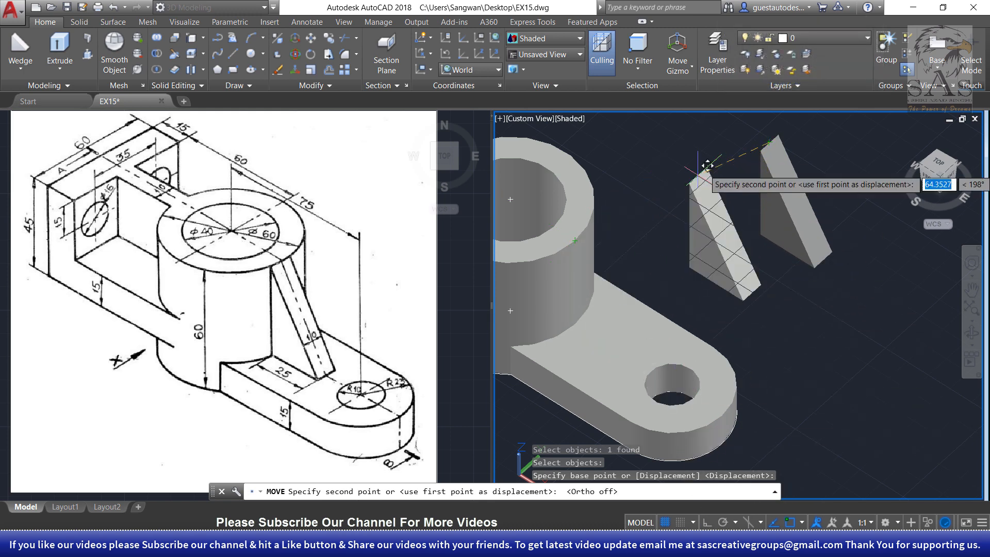
pyautogui.scroll(4, 584, 233)
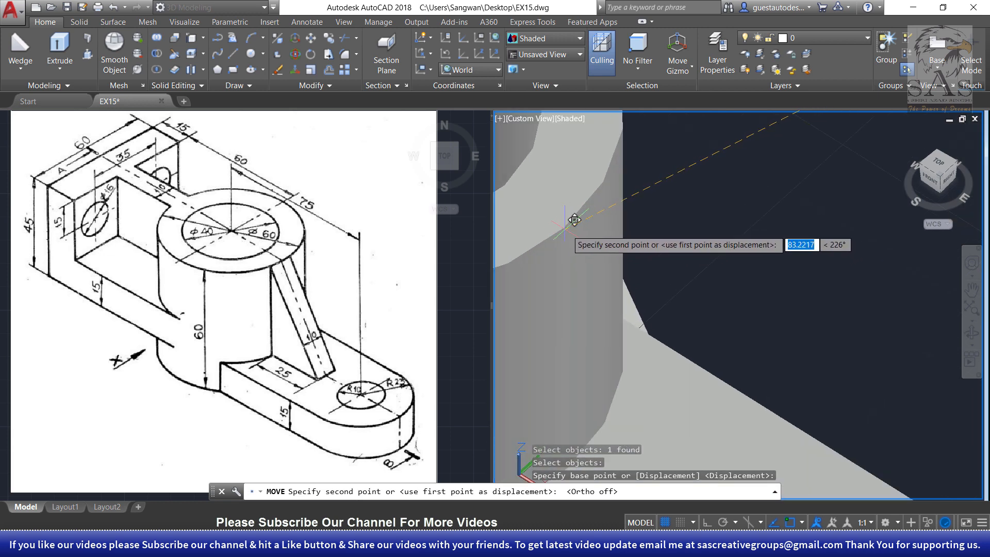
pyautogui.click(567, 223)
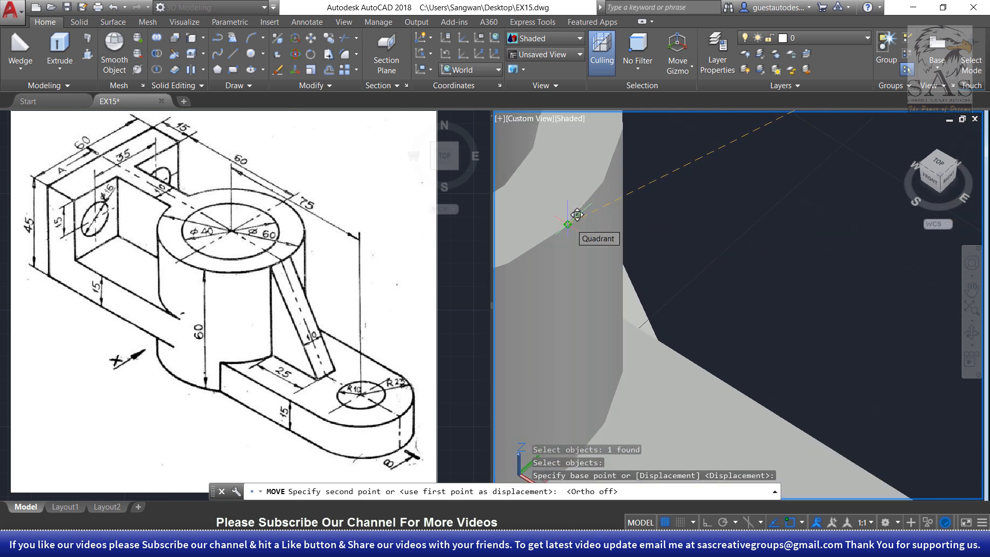
pyautogui.click(567, 223)
# Regenerate the drawing to refresh the display of the cylinder's curved edges
pyautogui.scroll(-5, 593, 232)
pyautogui.scroll(4, 593, 267)
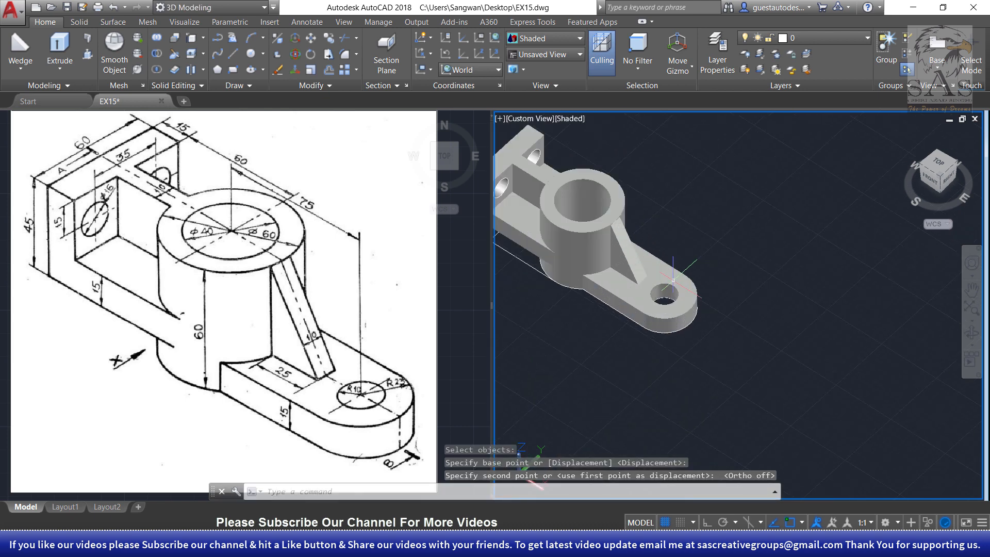
pyautogui.scroll(-4, 593, 266)
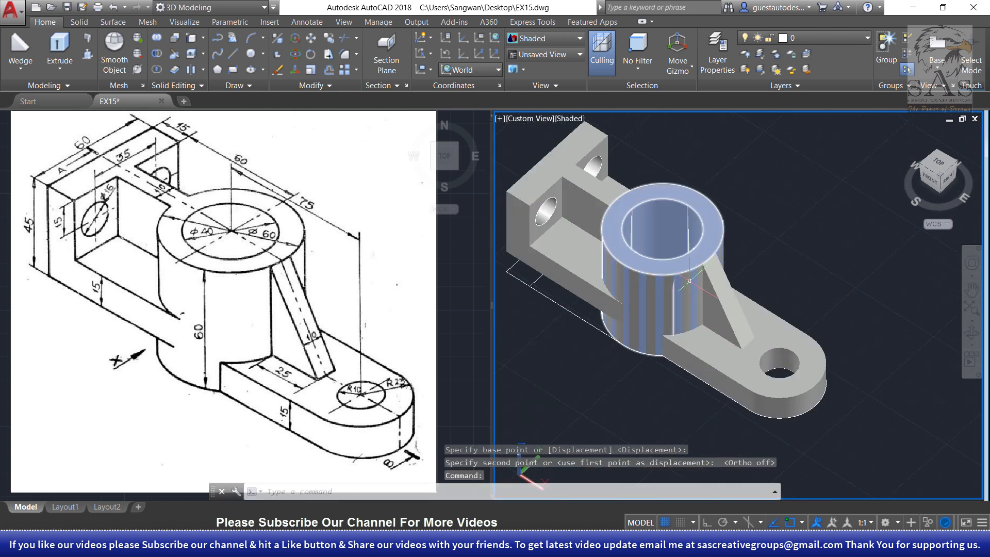
pyautogui.scroll(8, 695, 270)
pyautogui.scroll(-8, 696, 271)
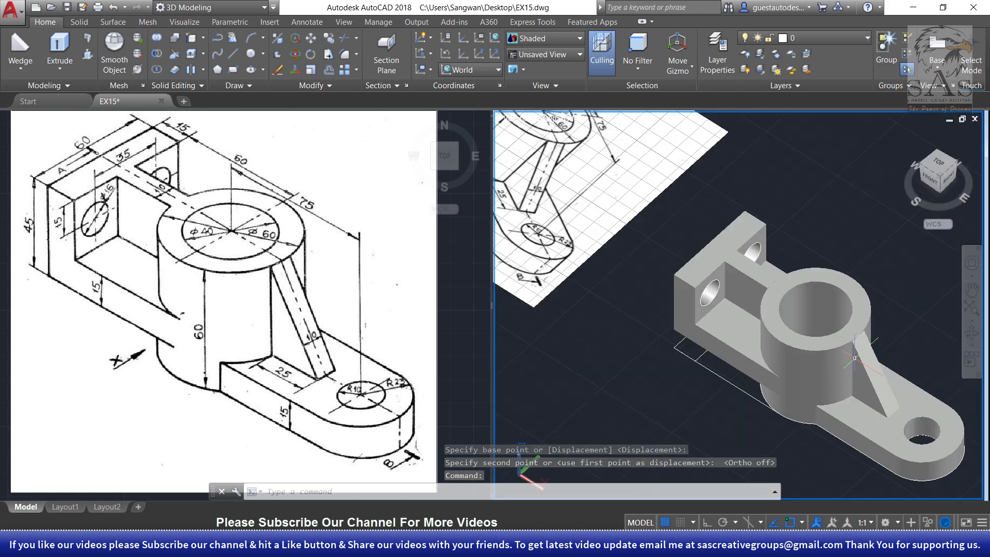
pyautogui.scroll(8, 823, 291)
pyautogui.scroll(5, 692, 263)
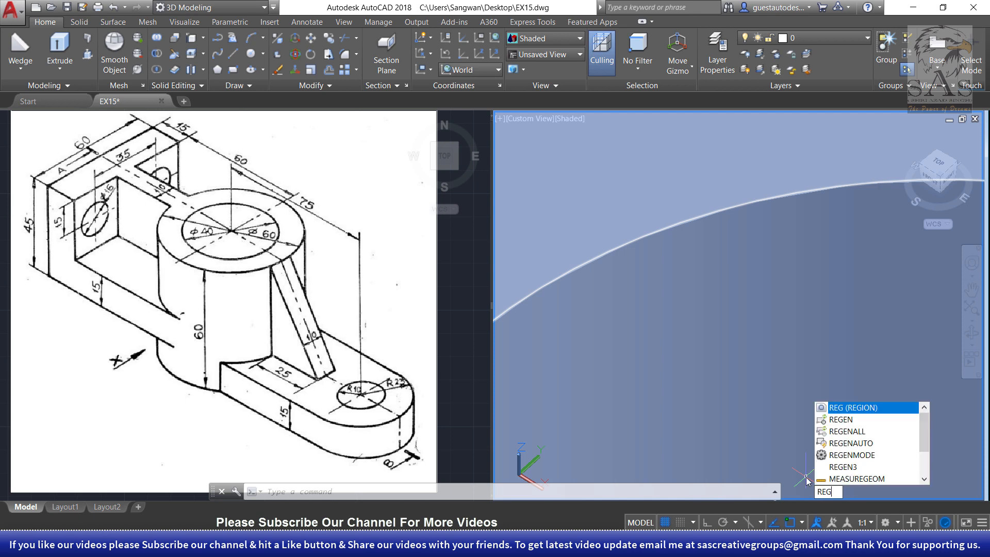
pyautogui.write('en')
pyautogui.press('Return')
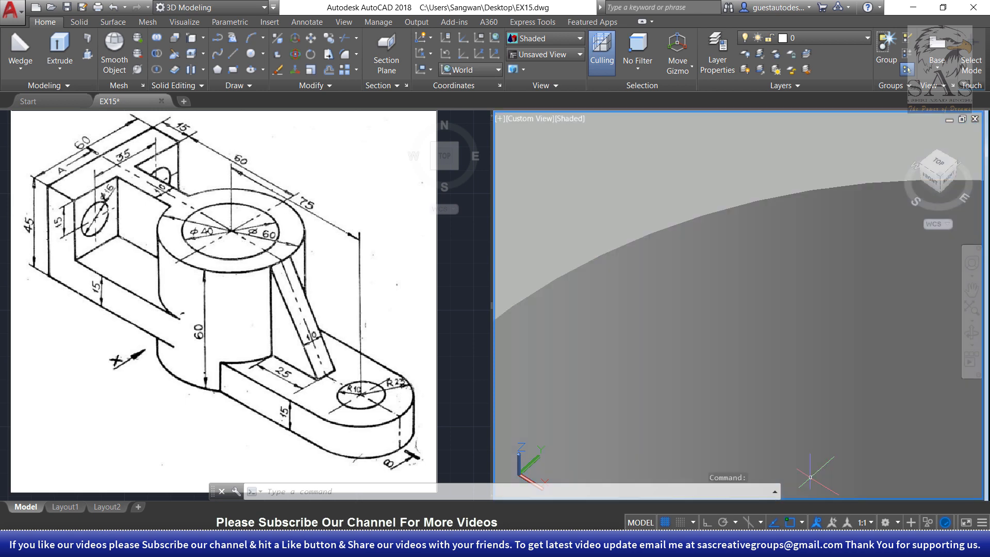
pyautogui.scroll(-5, 781, 330)
pyautogui.scroll(3, 782, 330)
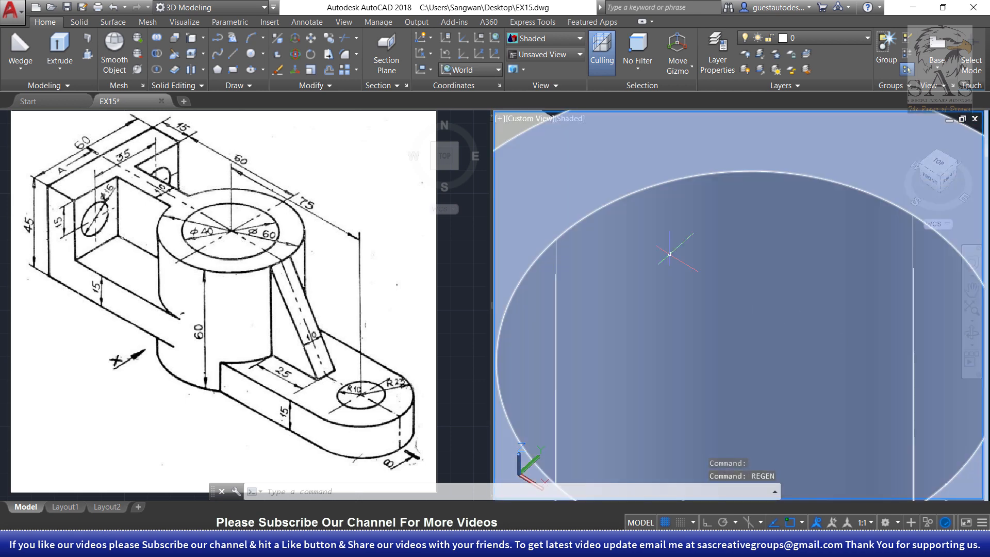
# Undo the last erase and the recent view changes
pyautogui.hotkey('ctrl', 'z')
pyautogui.hotkey('ctrl', 'z')
pyautogui.hotkey('ctrl', 'z')
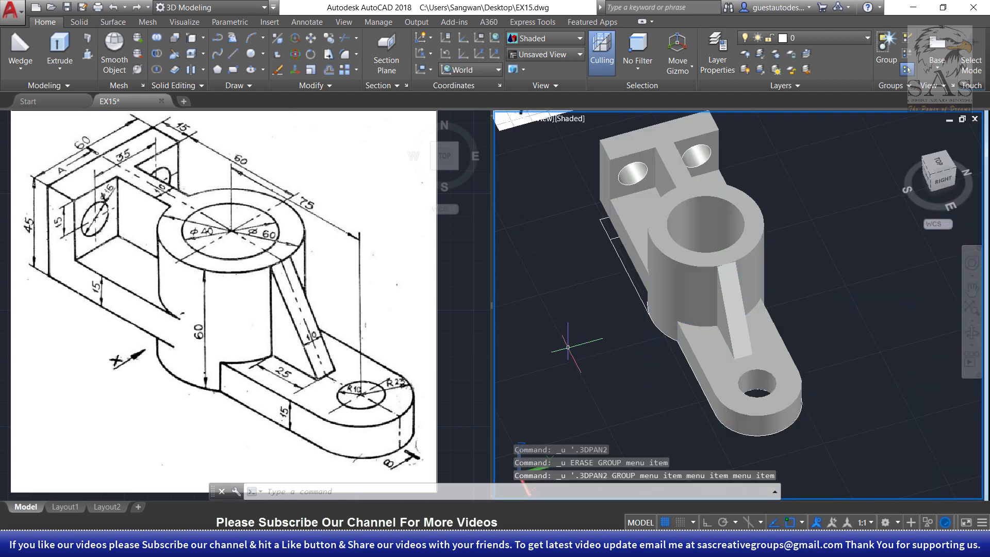
# Union the rear plate, web, base arms, cylinder and wedge rib into a single solid
pyautogui.moveTo(569, 347)
pyautogui.keyDown('shift'); pyautogui.mouseDown(button='middle')
pyautogui.moveTo(673, 339)
pyautogui.moveTo(574, 335)
pyautogui.mouseUp(button='middle'); pyautogui.keyUp('shift')
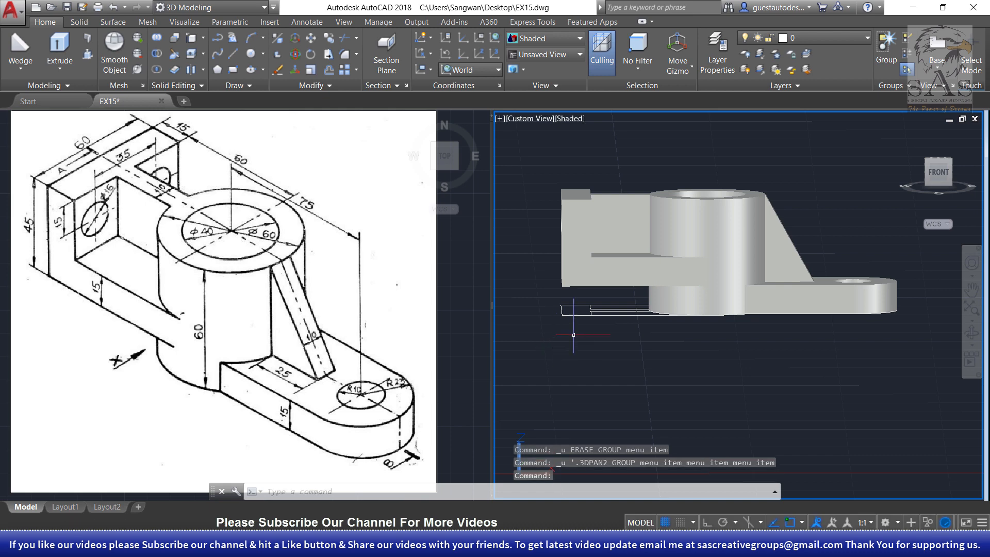
pyautogui.keyDown('shift'); pyautogui.moveTo(655, 364); pyautogui.dragTo(629, 455, button='middle'); pyautogui.keyUp('shift')
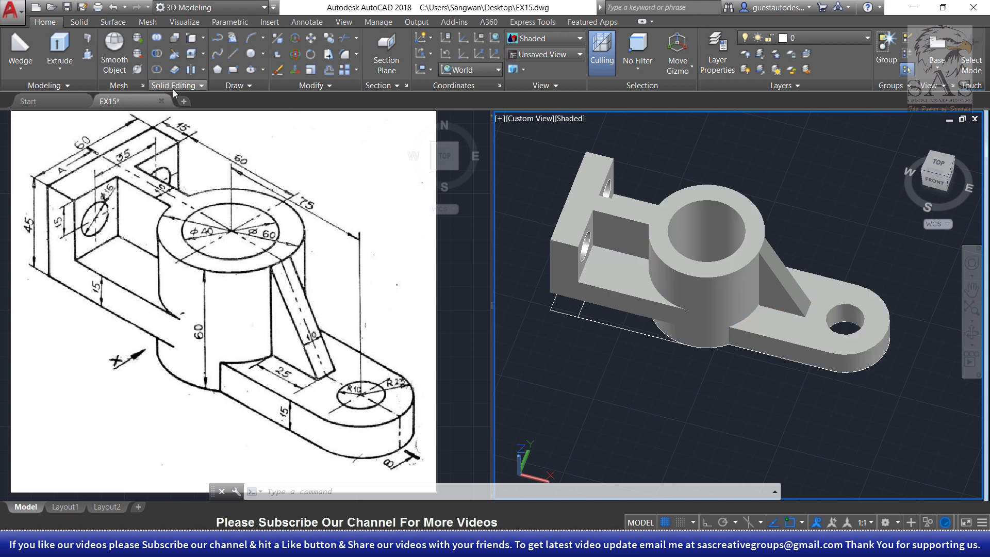
pyautogui.click(158, 40)
pyautogui.click(607, 222)
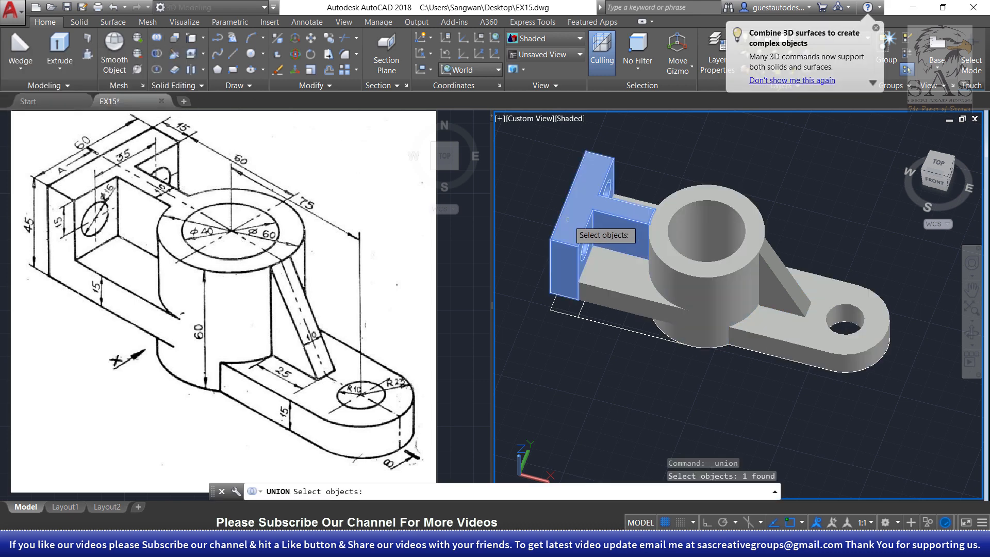
pyautogui.click(627, 250)
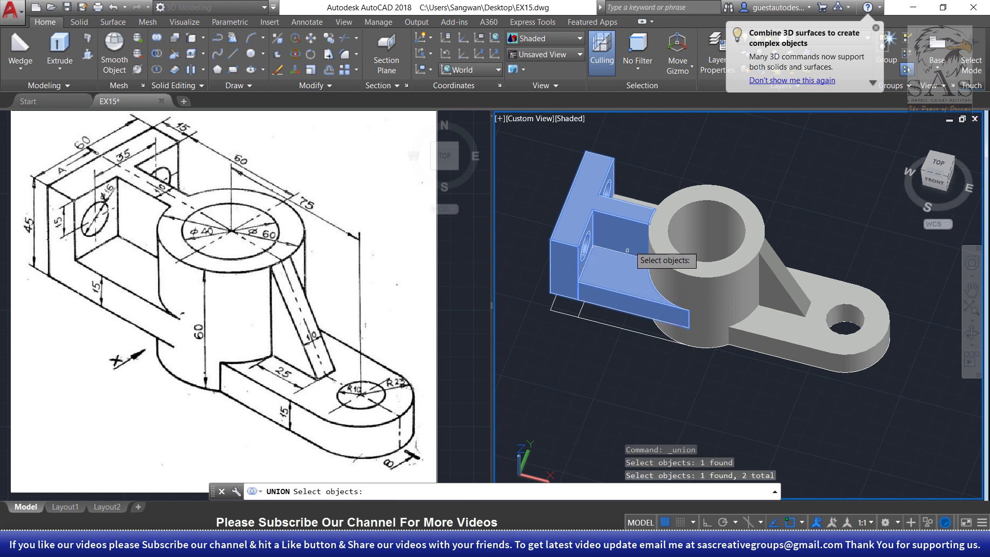
pyautogui.click(676, 217)
pyautogui.click(791, 316)
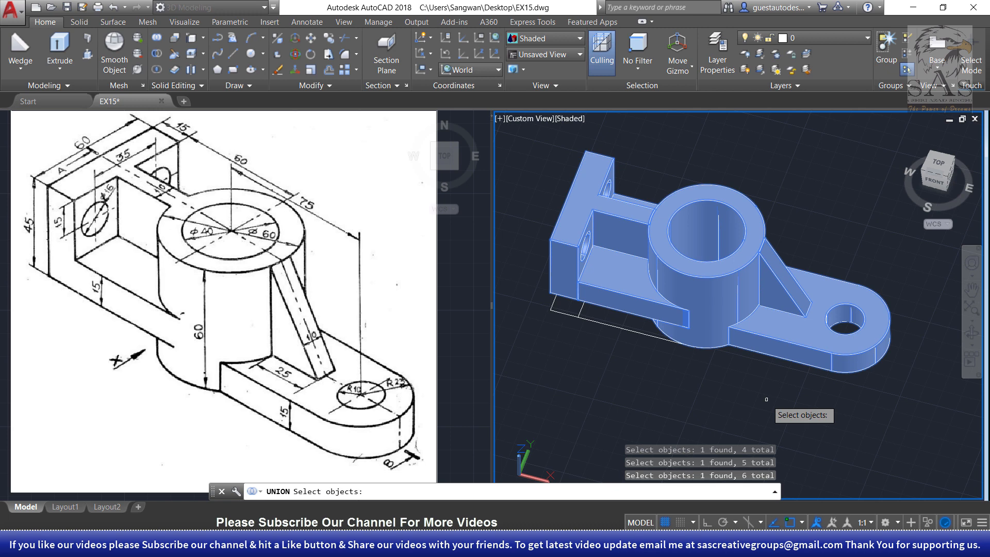
pyautogui.press('Return')
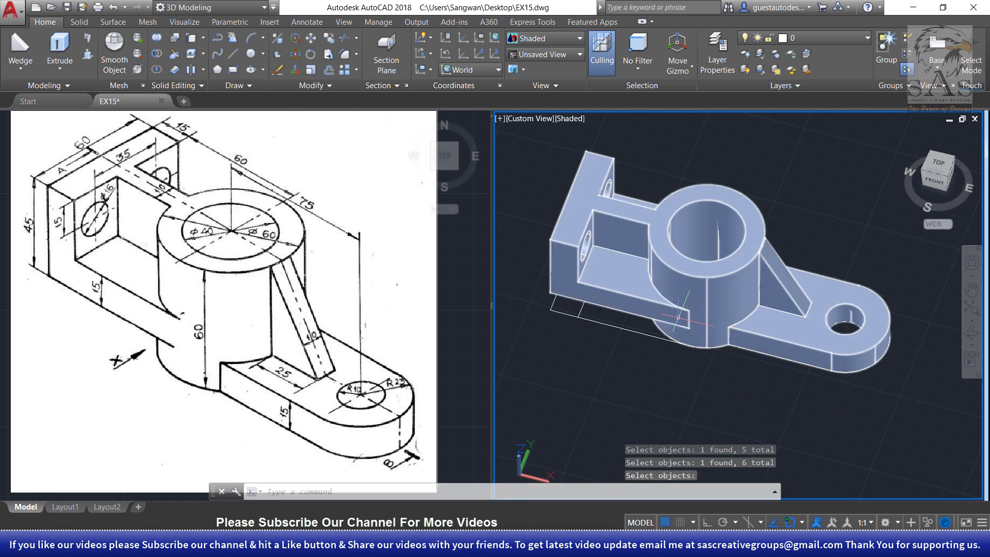
# Move the united bracket solid away from its 2D construction profile into empty space
pyautogui.moveTo(675, 318); pyautogui.dragTo(548, 323, button='middle')
pyautogui.write('M')
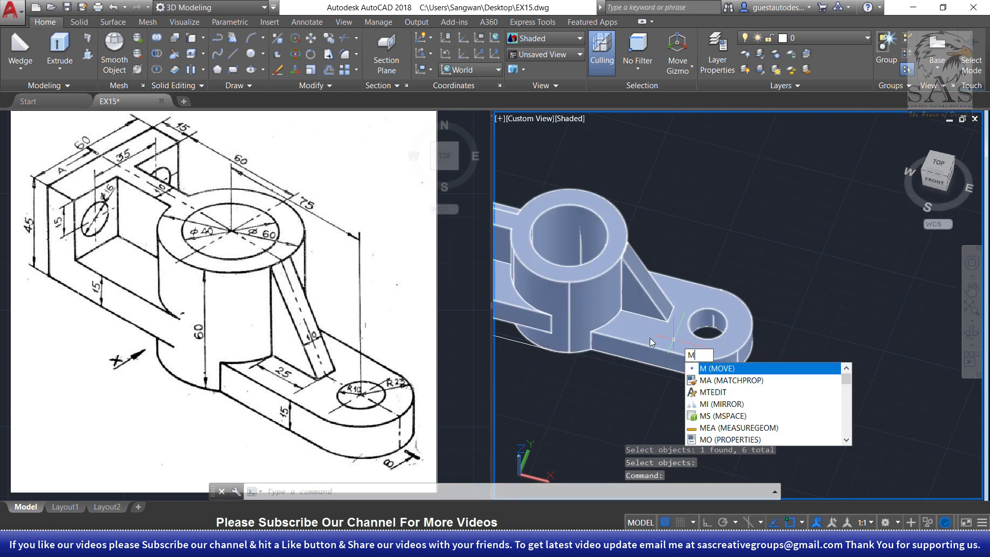
pyautogui.press('Return')
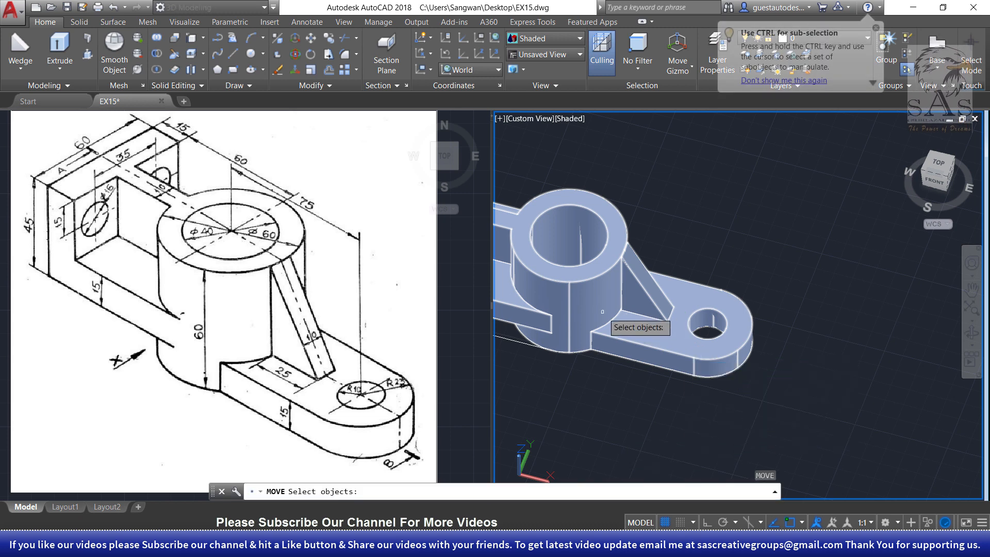
pyautogui.click(618, 328)
pyautogui.press('Return')
pyautogui.click(690, 333)
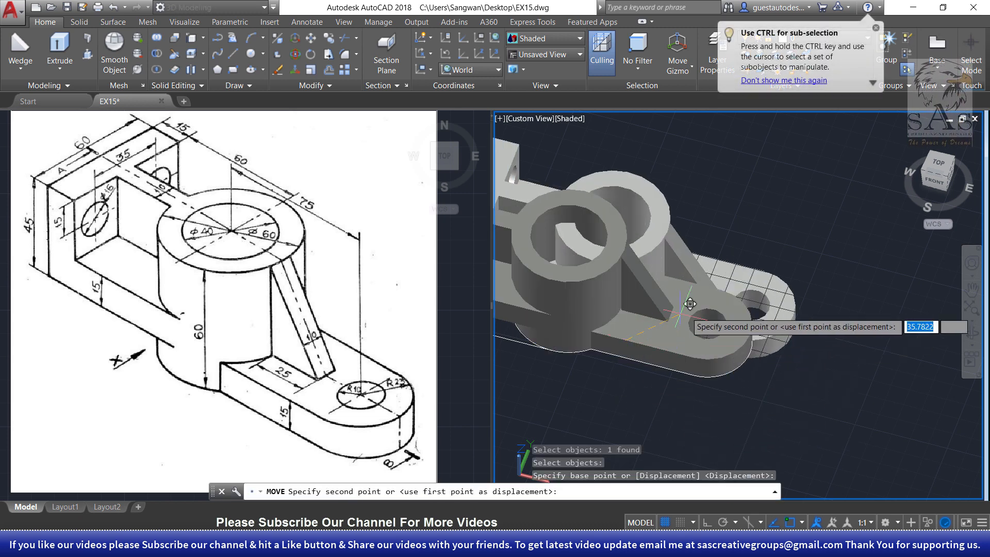
pyautogui.click(797, 209)
pyautogui.scroll(-5, 798, 208)
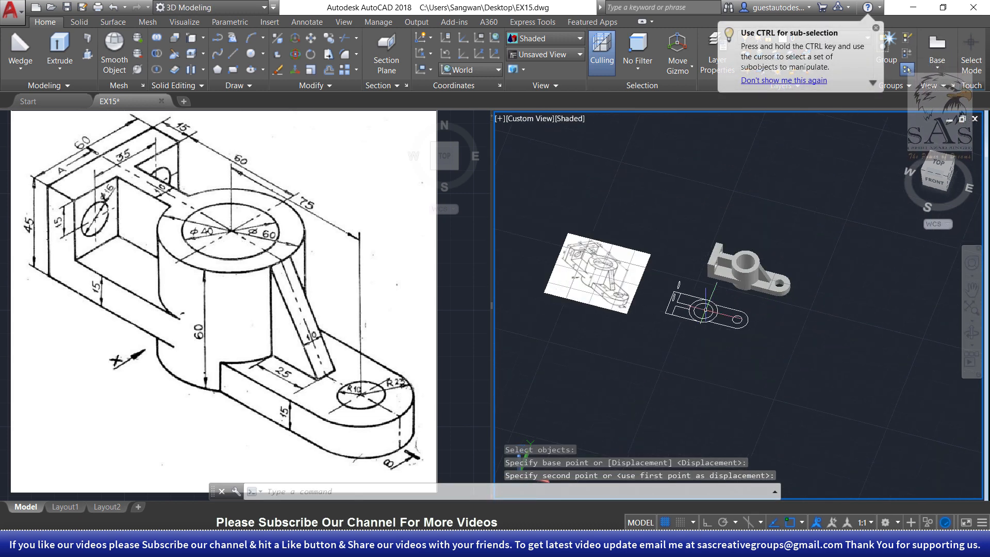
pyautogui.scroll(2, 823, 311)
pyautogui.press('Escape')
# Erase the leftover 2D profile geometry and the two hole circles beside the finished bracket
pyautogui.click(833, 285)
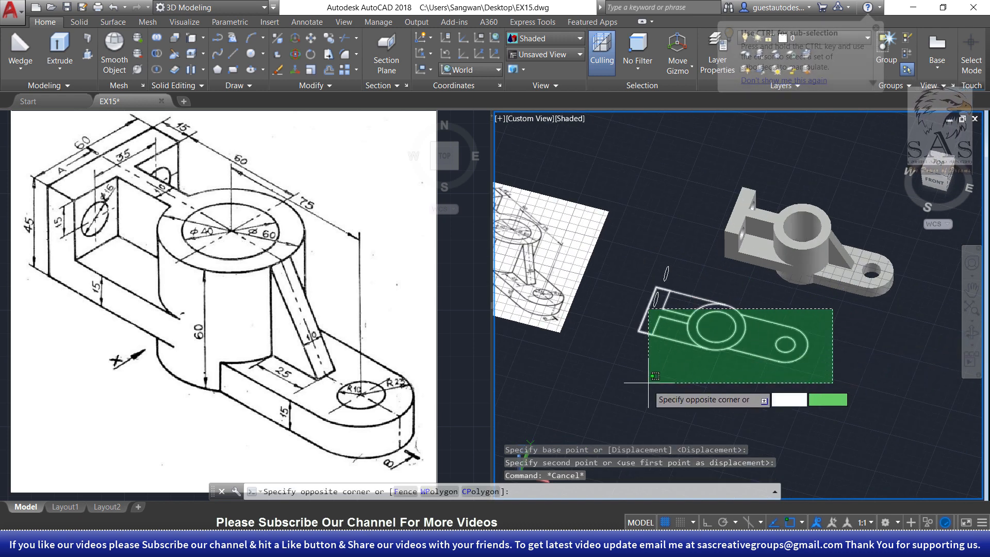
pyautogui.click(658, 384)
pyautogui.press('Delete')
pyautogui.click(667, 255)
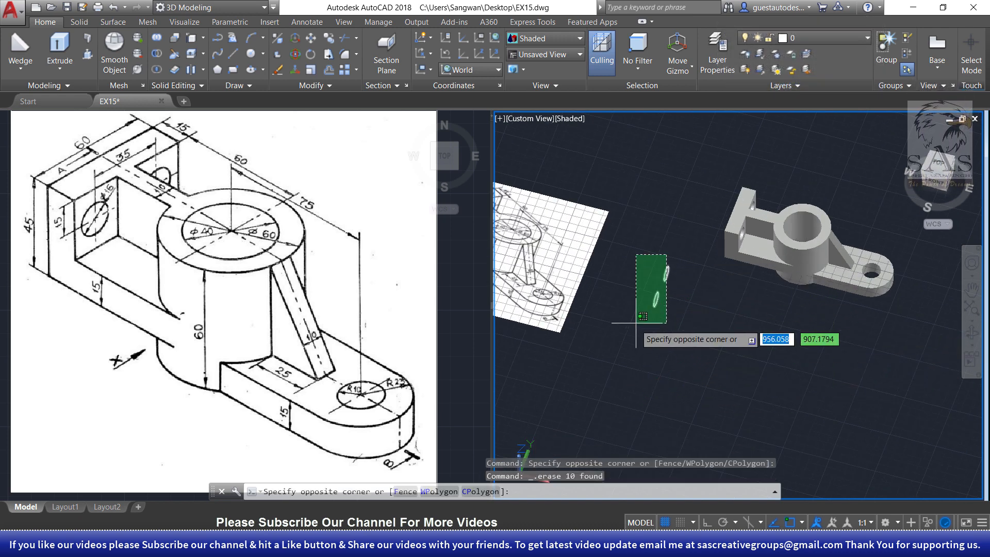
pyautogui.click(635, 323)
pyautogui.press('Delete')
pyautogui.moveTo(714, 321)
pyautogui.keyDown('shift'); pyautogui.mouseDown(button='middle')
pyautogui.moveTo(600, 312)
pyautogui.moveTo(652, 254)
pyautogui.moveTo(743, 281)
pyautogui.moveTo(753, 340)
pyautogui.moveTo(848, 285)
pyautogui.mouseUp(button='middle'); pyautogui.keyUp('shift')
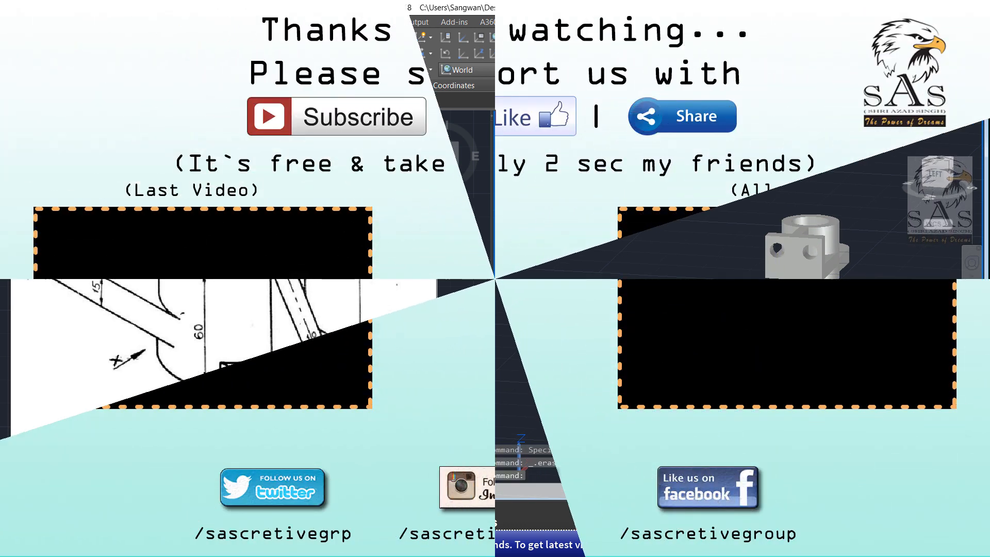